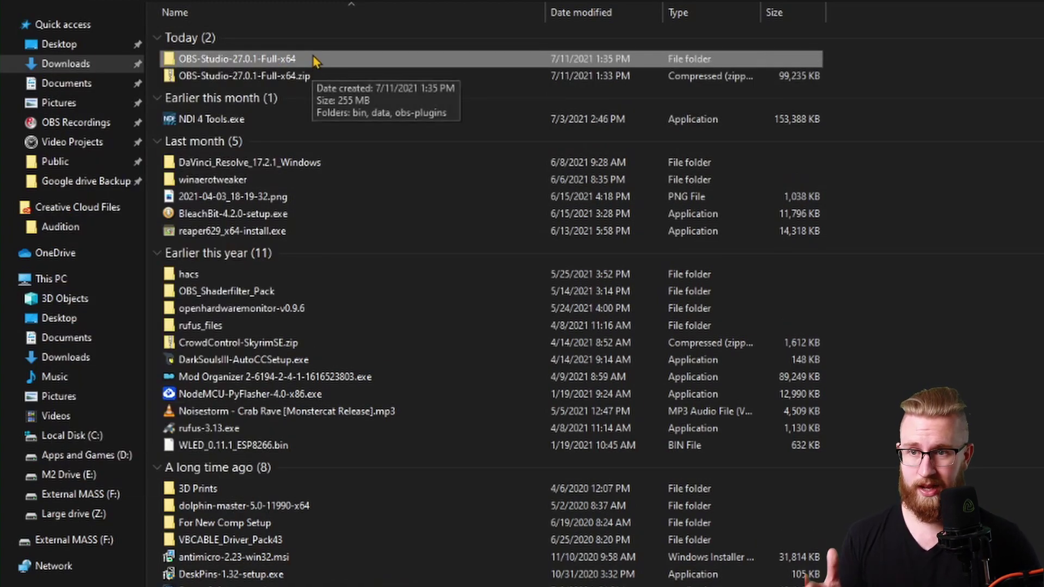
Move the extracted OBS-Studio-27.0.1-Full-x64 folder into the OBS folder on Large drive (Z:) and rename it PlentyATesting_Youtube
{"action": "left_click", "coordinate": [317, 79], "text": "shift"}
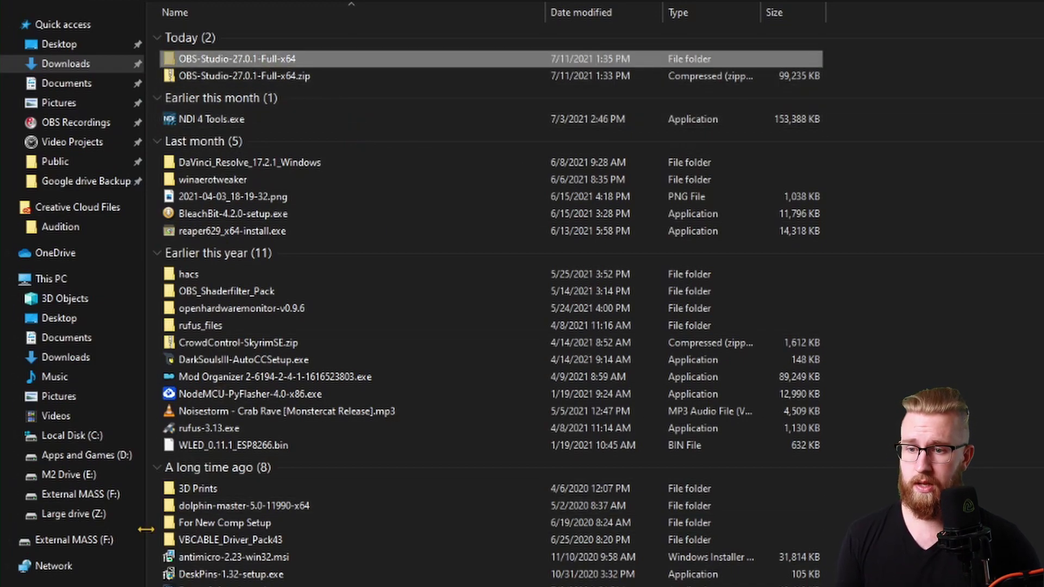
{"action": "left_click", "coordinate": [91, 515]}
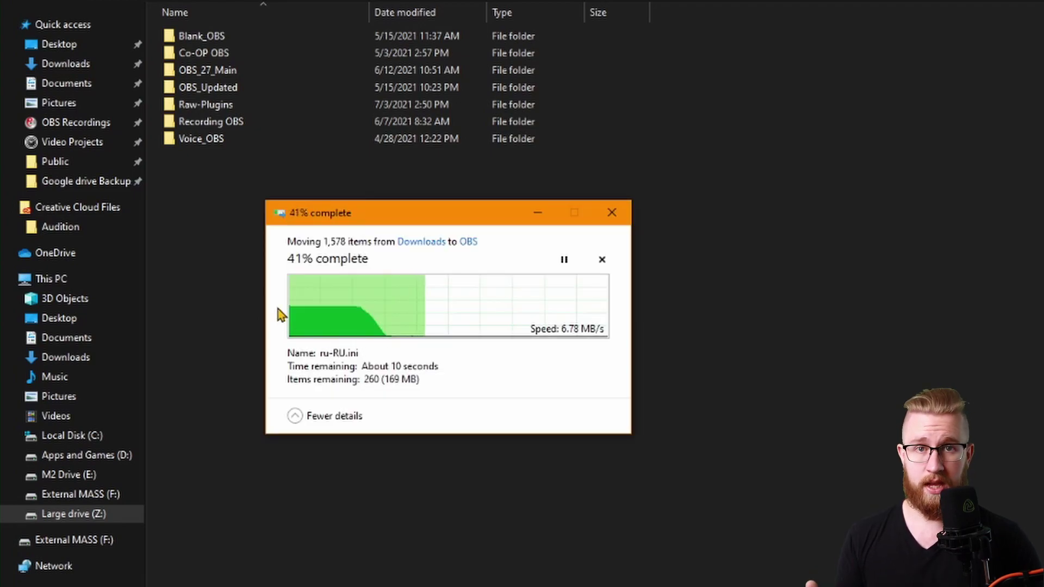
{"action": "key", "text": "F2"}
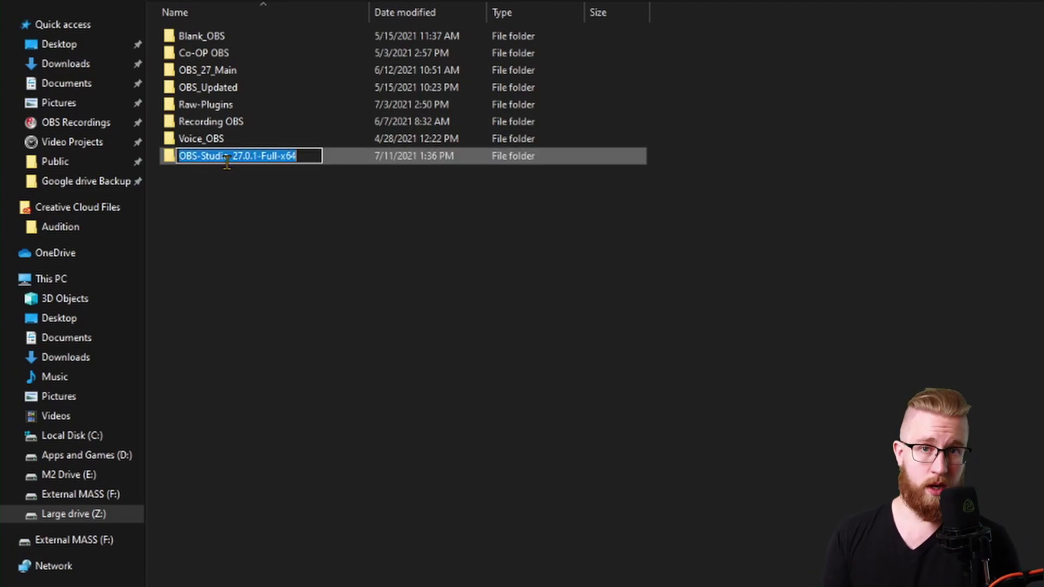
{"action": "type", "text": "PlentyATesting_Youtube"}
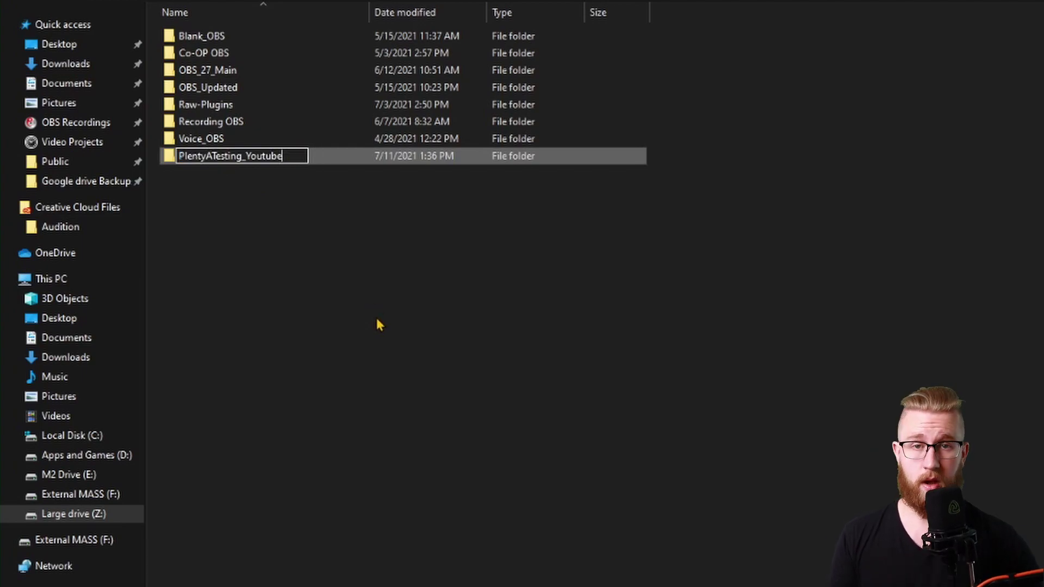
{"action": "left_click", "coordinate": [387, 316]}
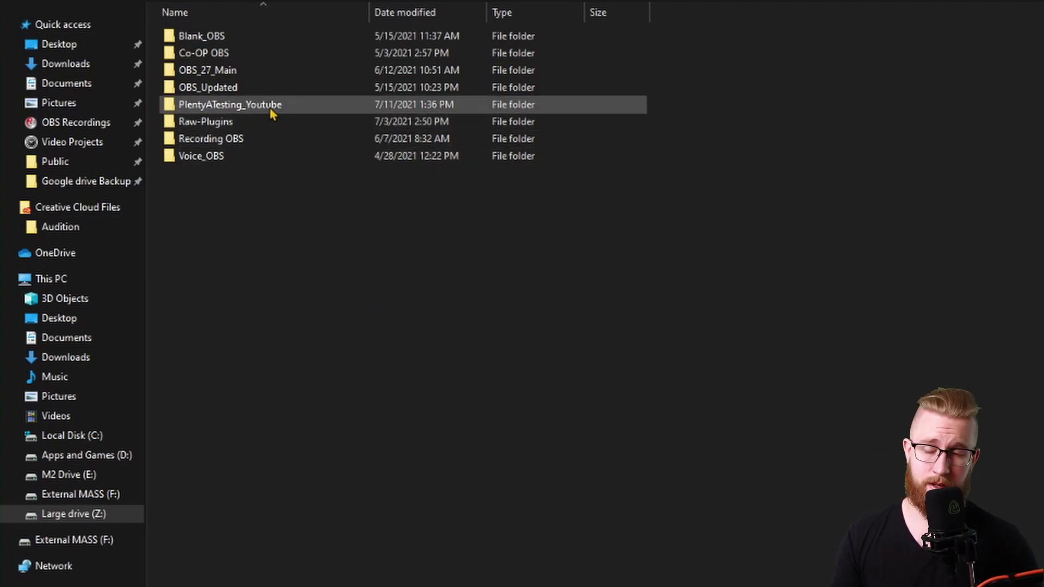
Create an empty text file named obs_portable_mode.txt inside the PlentyATesting_Youtube folder
{"action": "mouse_move", "coordinate": [272, 113]}
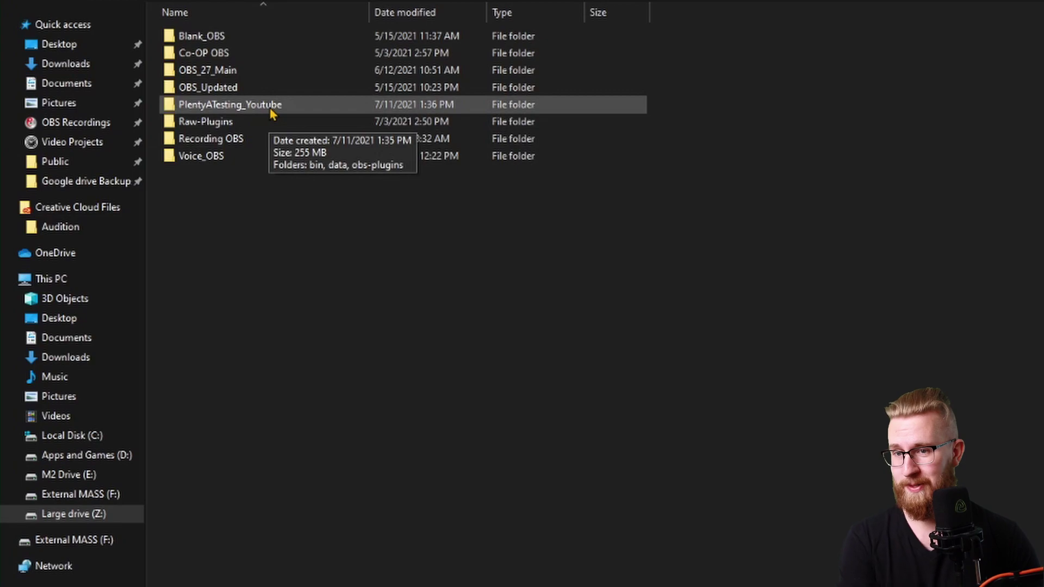
{"action": "double_click", "coordinate": [271, 108]}
{"action": "right_click", "coordinate": [264, 105]}
{"action": "mouse_move", "coordinate": [181, 303]}
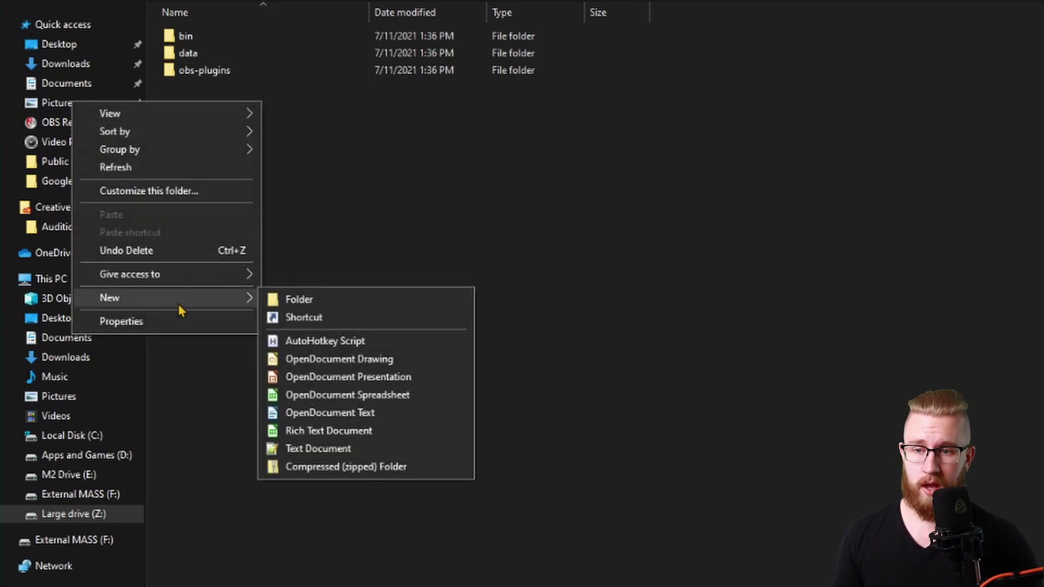
{"action": "left_click", "coordinate": [330, 456]}
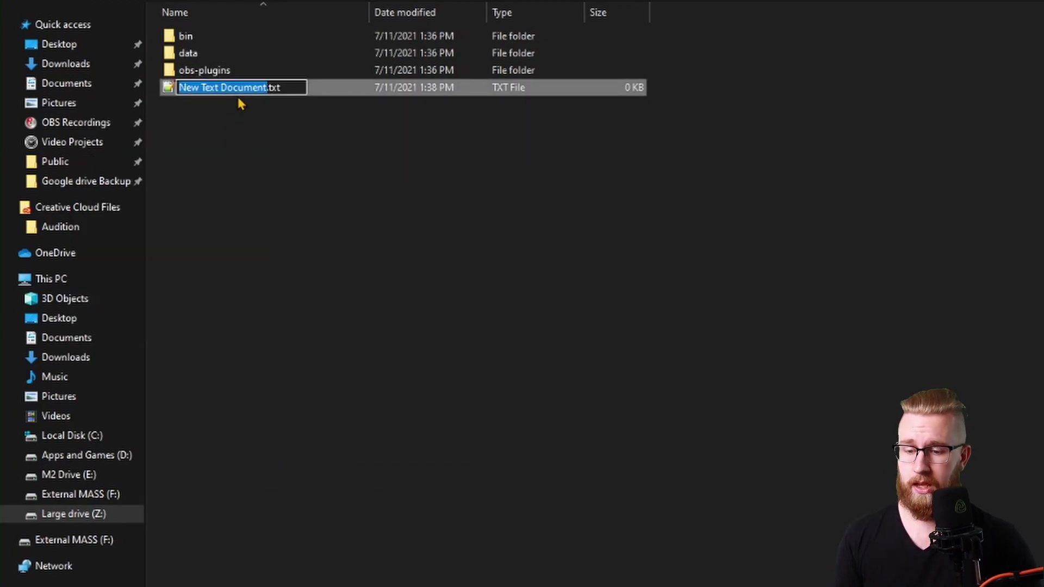
{"action": "type", "text": "obs_portable_mode"}
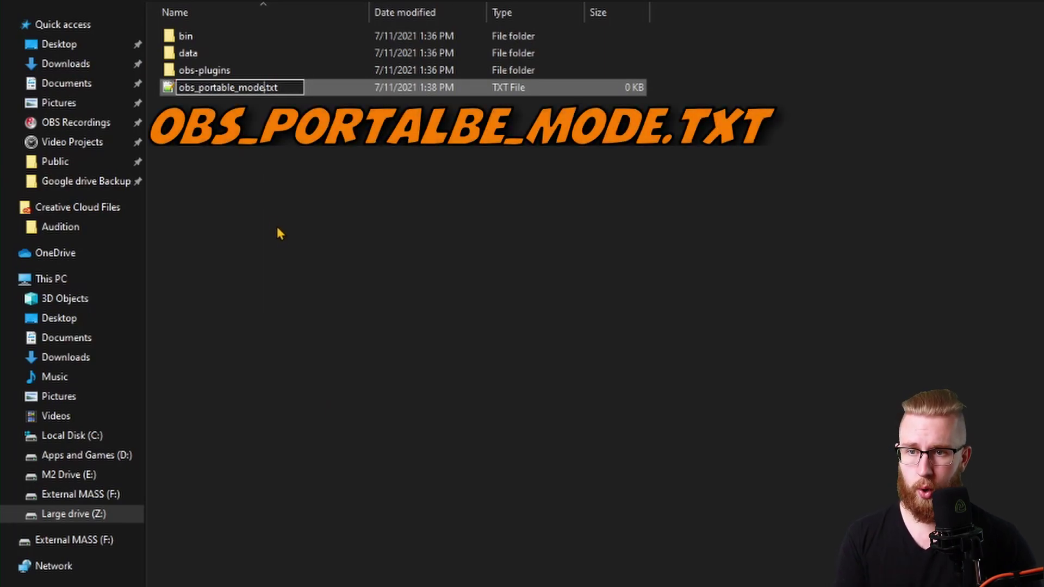
{"action": "left_click", "coordinate": [278, 223]}
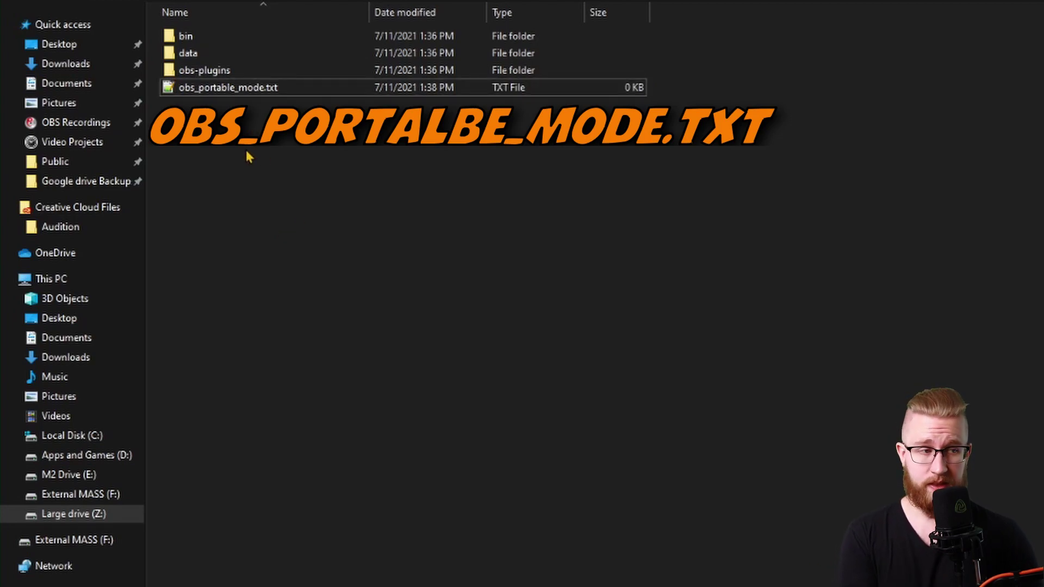
Set obs64.exe in the bin\64bit folder to always run as an administrator
{"action": "double_click", "coordinate": [226, 39]}
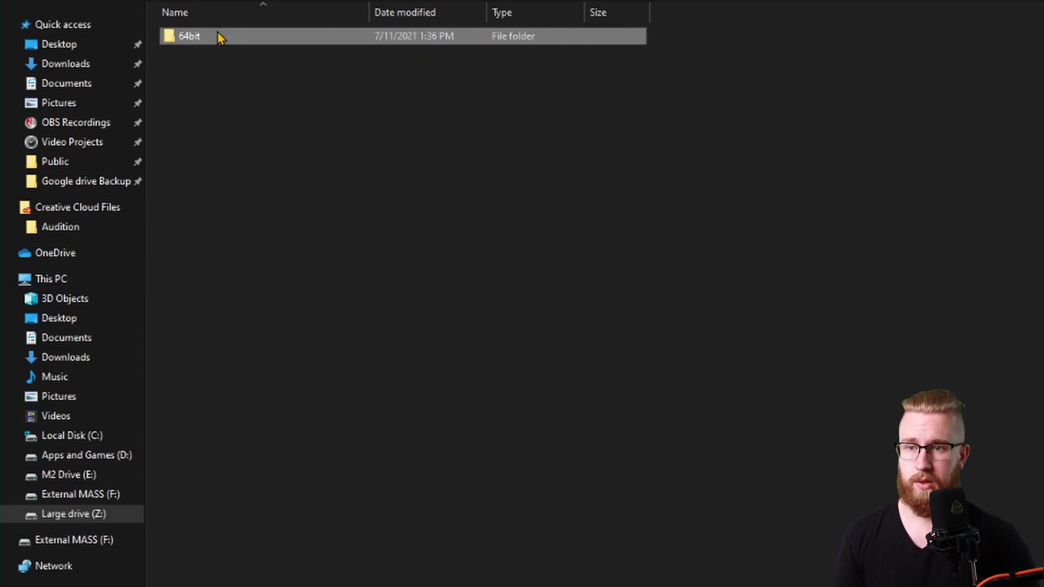
{"action": "double_click", "coordinate": [221, 36]}
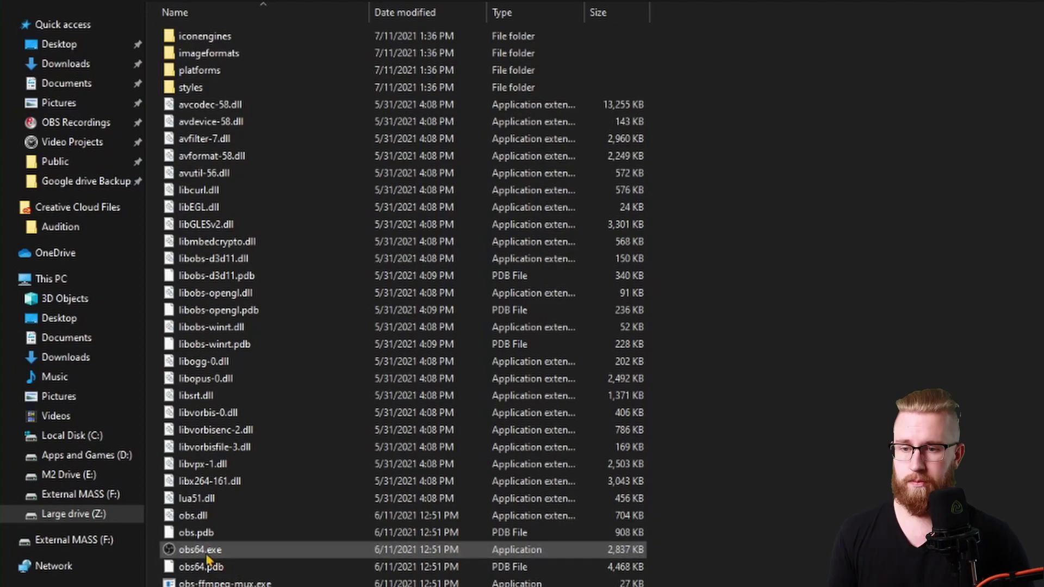
{"action": "right_click", "coordinate": [207, 556]}
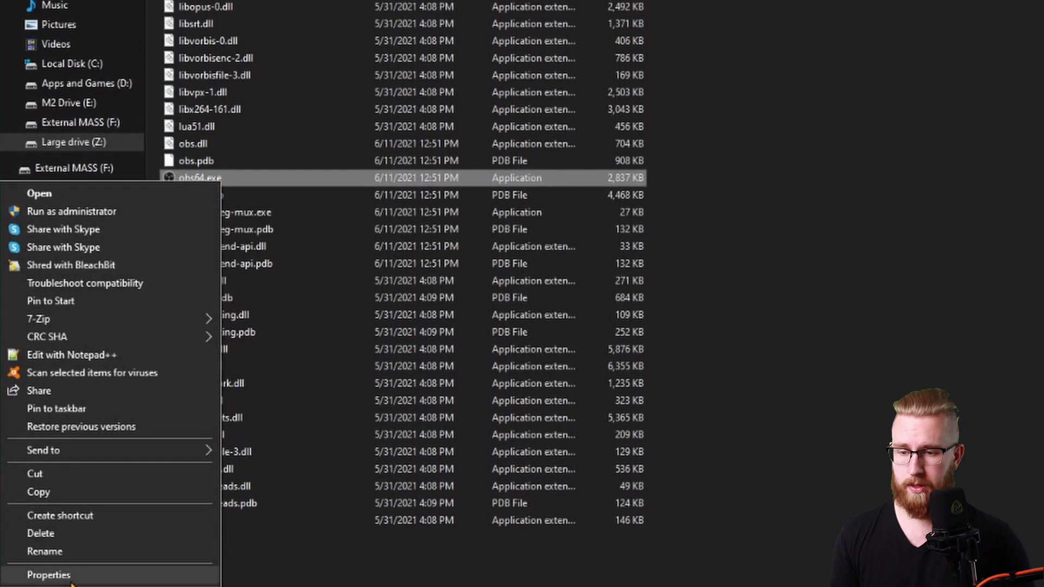
{"action": "left_click", "coordinate": [49, 573]}
{"action": "left_click", "coordinate": [356, 230]}
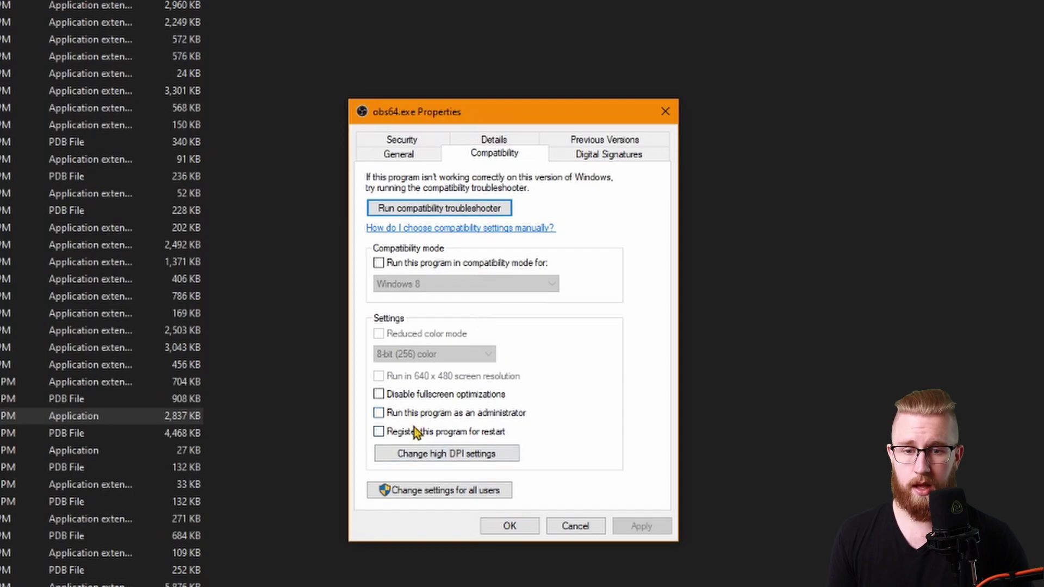
{"action": "left_click", "coordinate": [379, 415]}
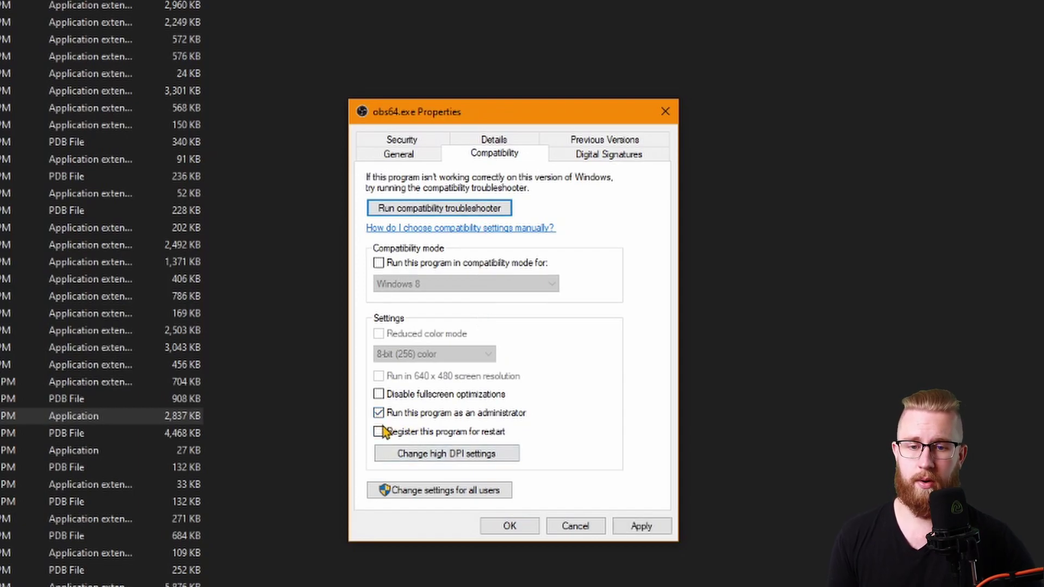
{"action": "left_click", "coordinate": [642, 527]}
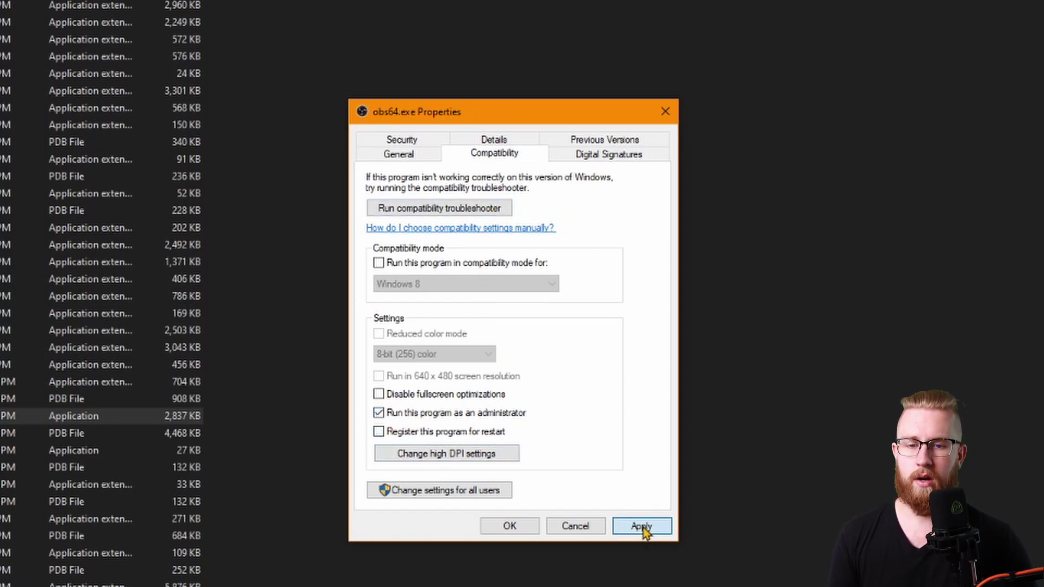
{"action": "left_click", "coordinate": [511, 526]}
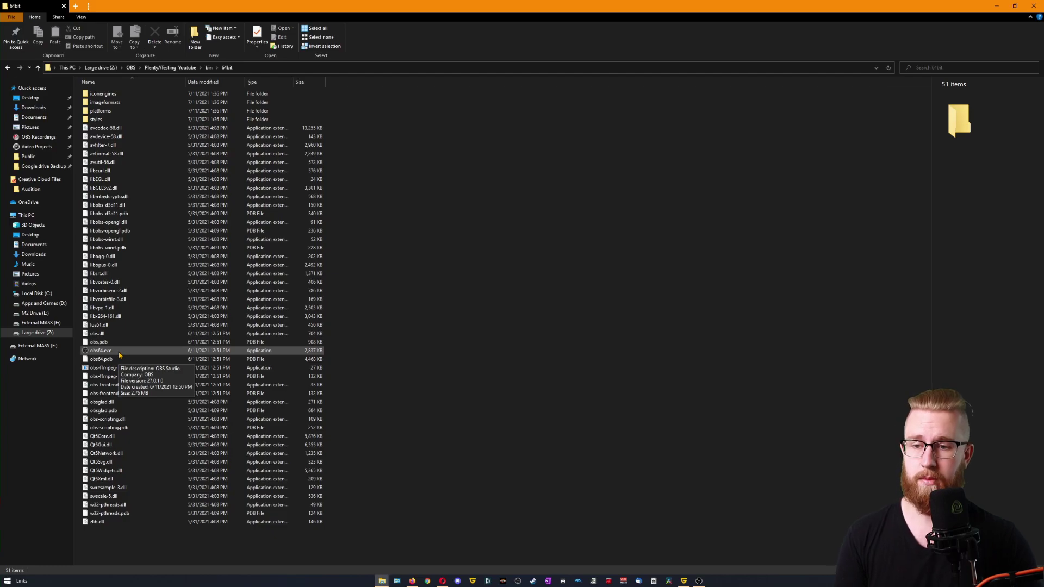
Launch obs64.exe and dismiss the Auto-Configuration Wizard without running it
{"action": "left_click", "coordinate": [119, 352]}
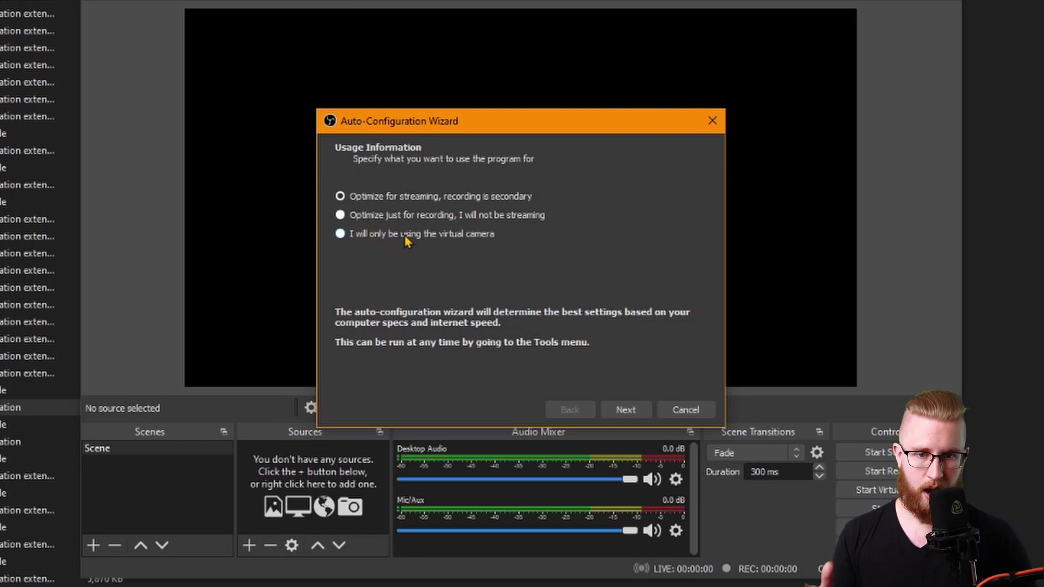
{"action": "left_click", "coordinate": [686, 410]}
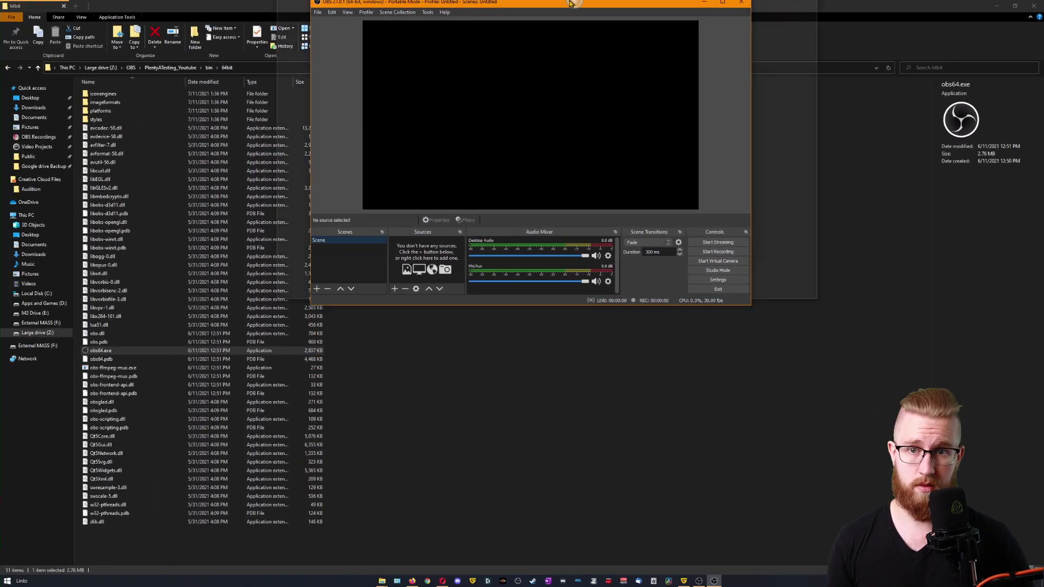
Maximize the portable OBS window and make the row of docks below the preview taller
{"action": "key", "text": "super+Up"}
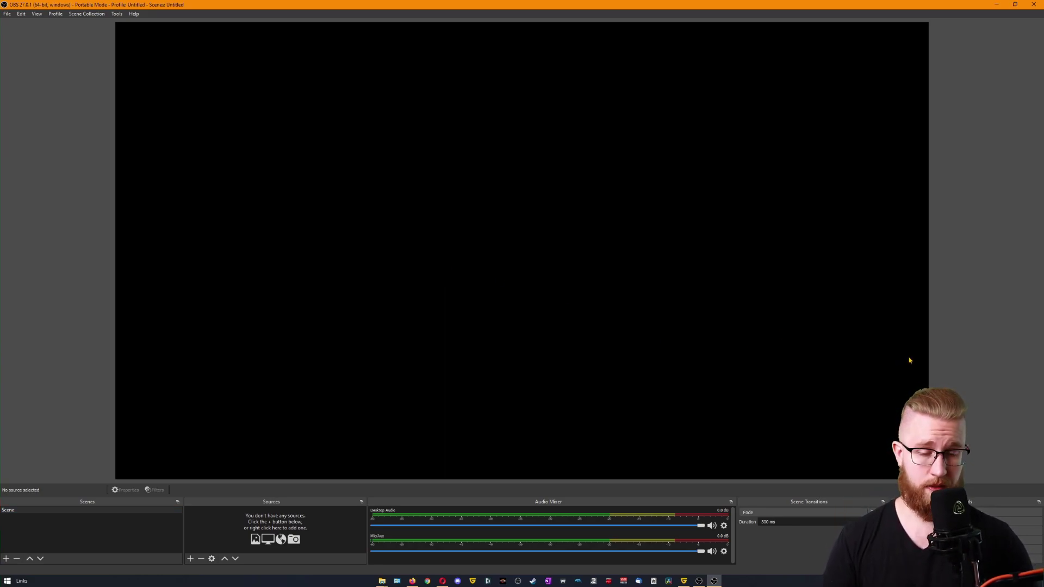
{"action": "left_click_drag", "start_coordinate": [460, 499], "coordinate": [452, 435]}
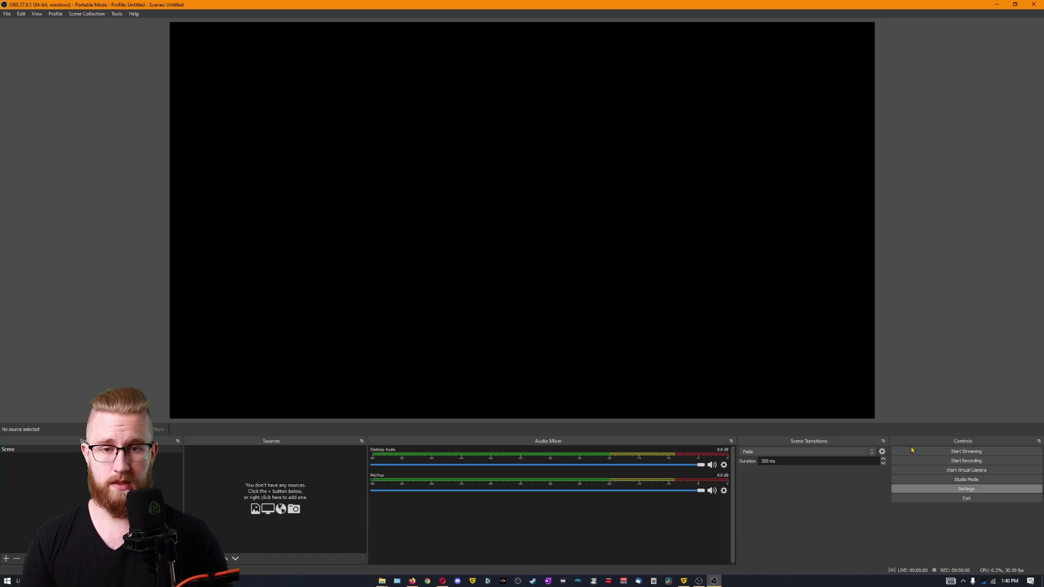
Switch the output mode to Advanced in the OBS output settings
{"action": "left_click", "coordinate": [963, 489]}
{"action": "left_click_drag", "start_coordinate": [489, 135], "coordinate": [477, 67]}
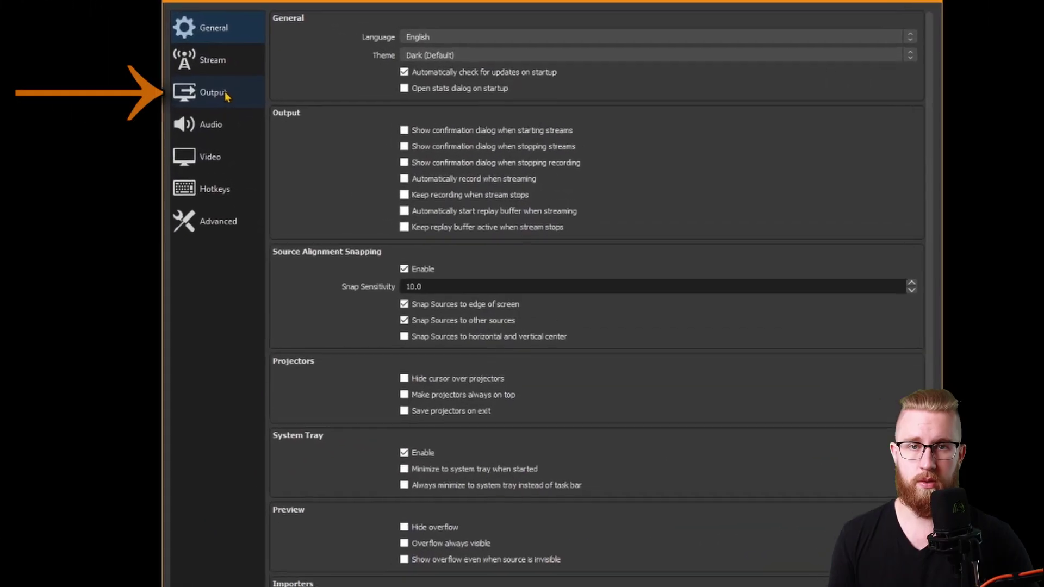
{"action": "left_click", "coordinate": [302, 111]}
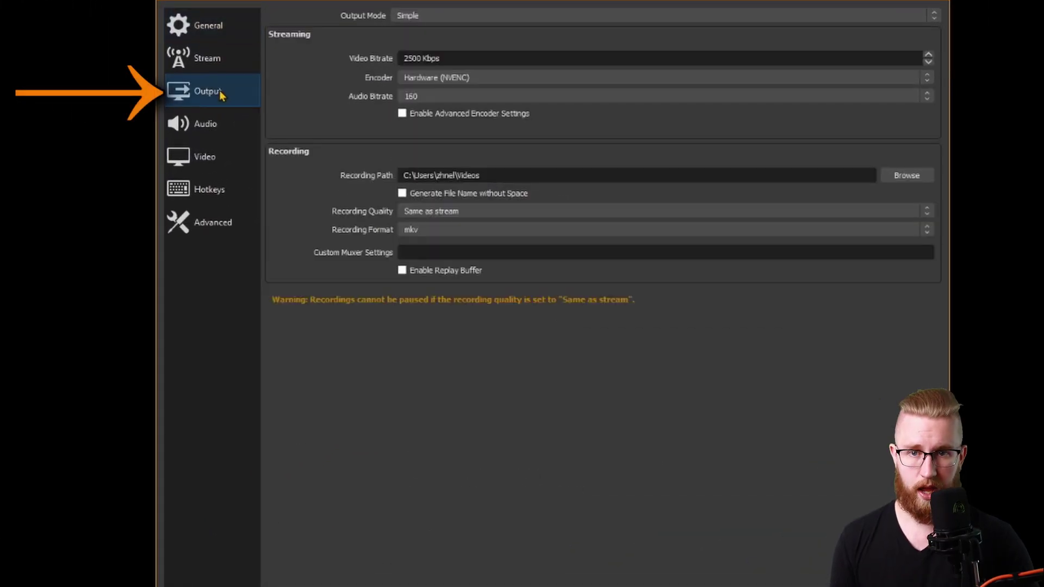
{"action": "left_click", "coordinate": [475, 18]}
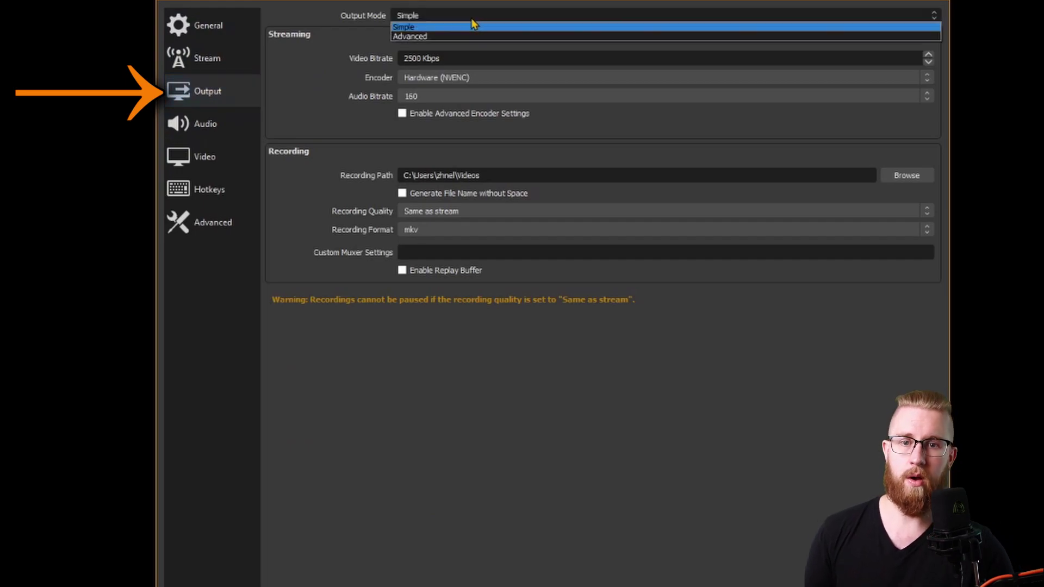
{"action": "left_click", "coordinate": [440, 36]}
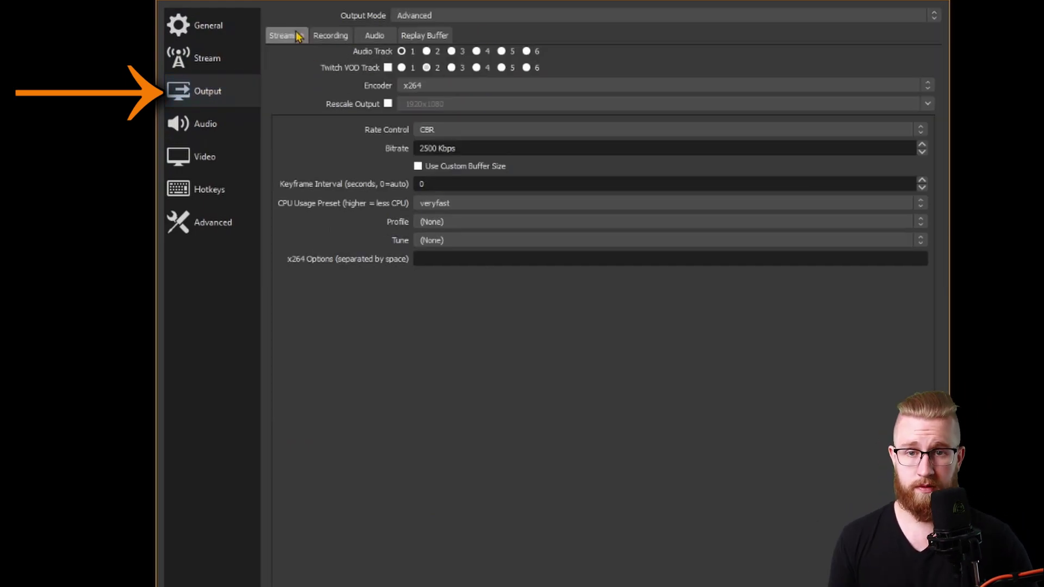
Configure the streaming output with the x264 encoder, CBR rate control, a 3000 Kbps bitrate and a keyframe interval of 2 seconds
{"action": "left_click", "coordinate": [441, 87]}
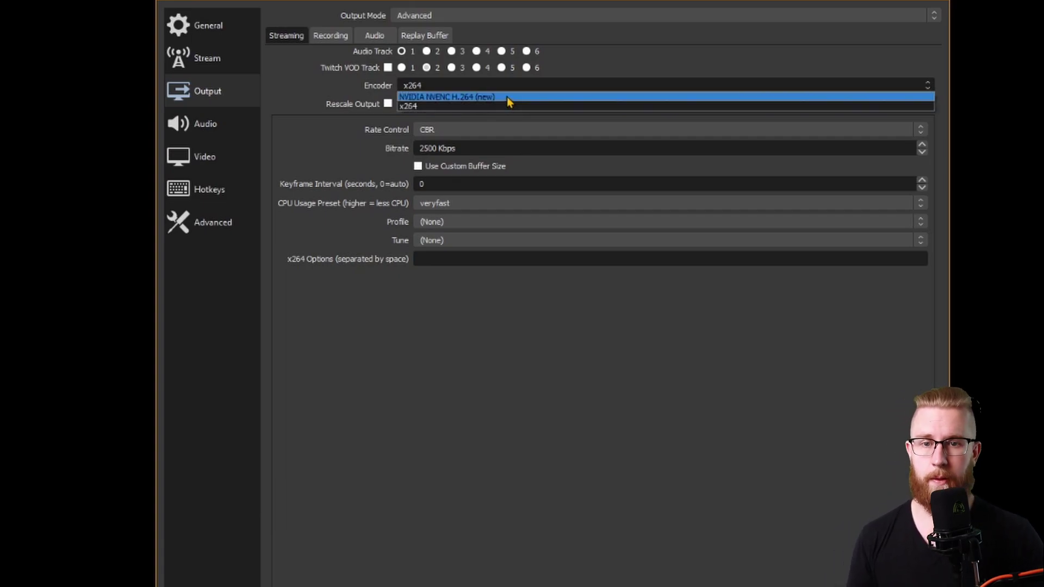
{"action": "left_click", "coordinate": [299, 111]}
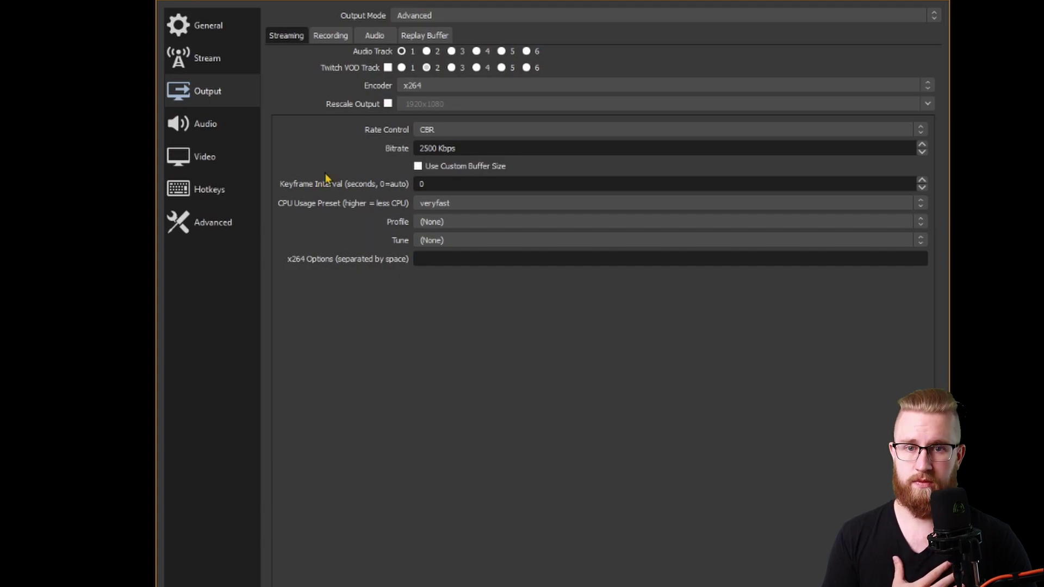
{"action": "left_click", "coordinate": [446, 132]}
{"action": "left_click", "coordinate": [433, 142]}
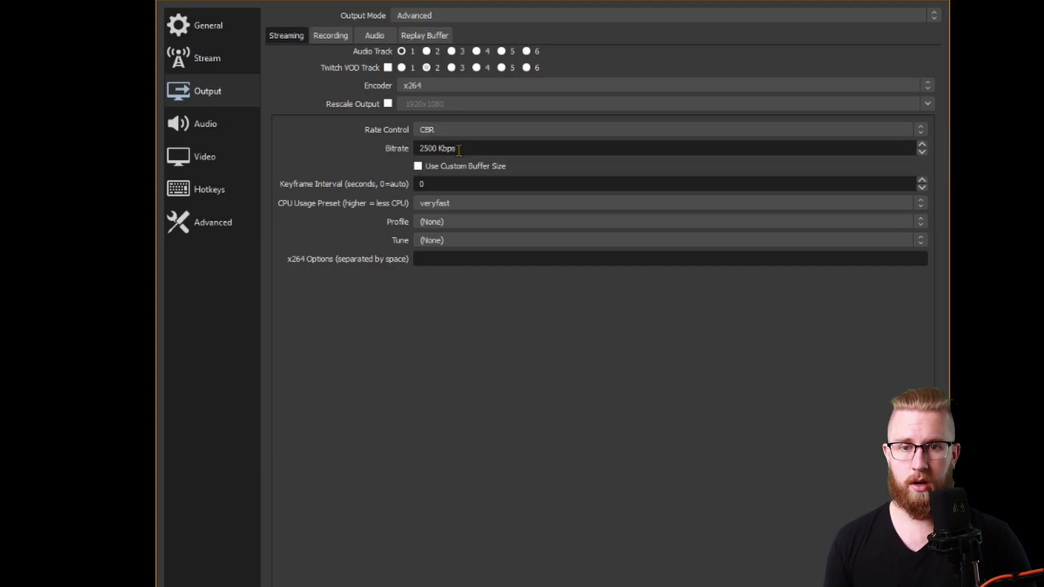
{"action": "type", "text": "3000"}
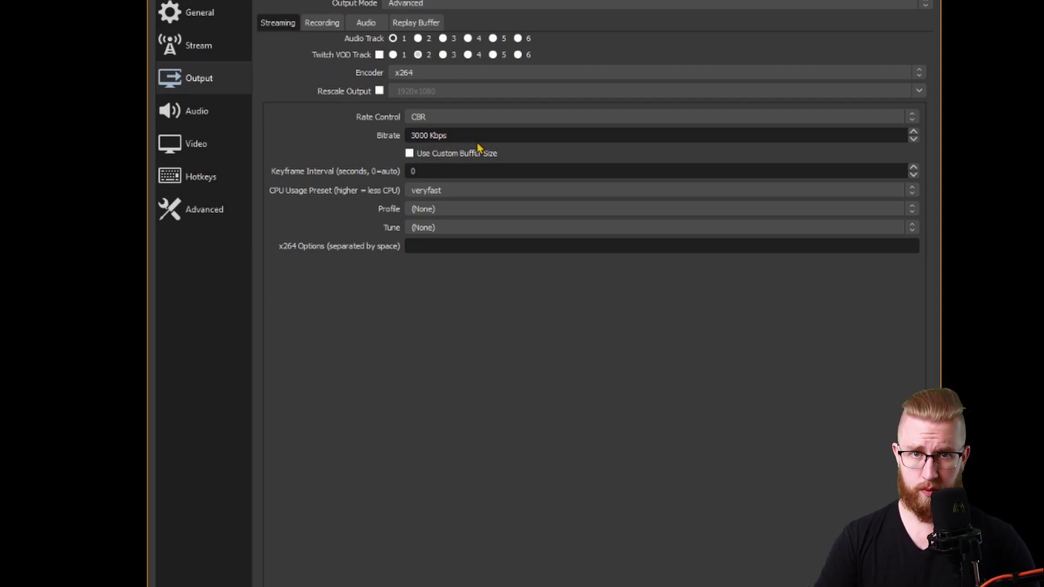
{"action": "left_click", "coordinate": [440, 170]}
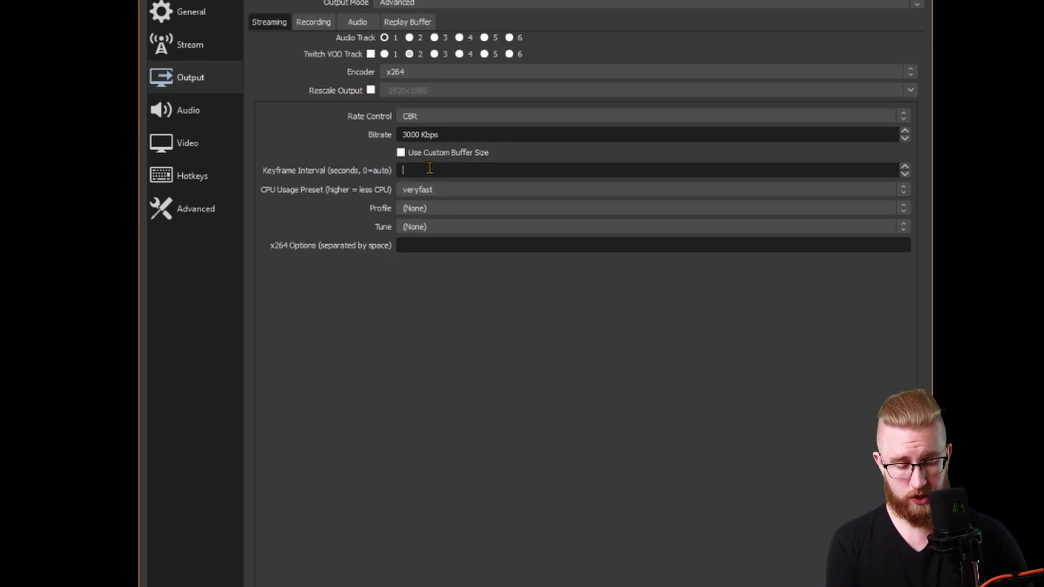
Set the streaming encoder's CPU usage preset to medium and its profile to main
{"action": "left_click", "coordinate": [455, 190]}
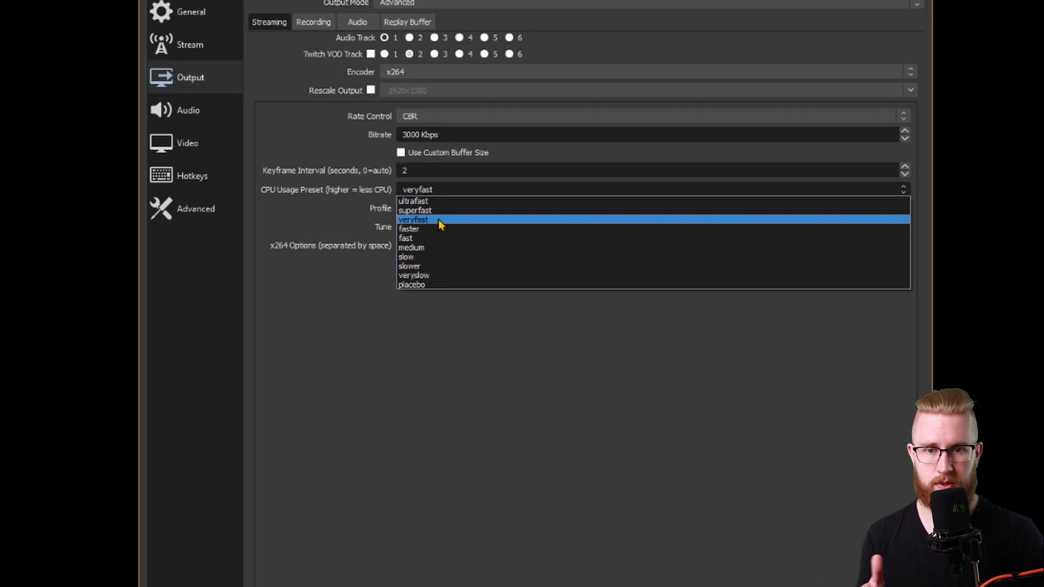
{"action": "left_click", "coordinate": [442, 249]}
{"action": "left_click", "coordinate": [436, 209]}
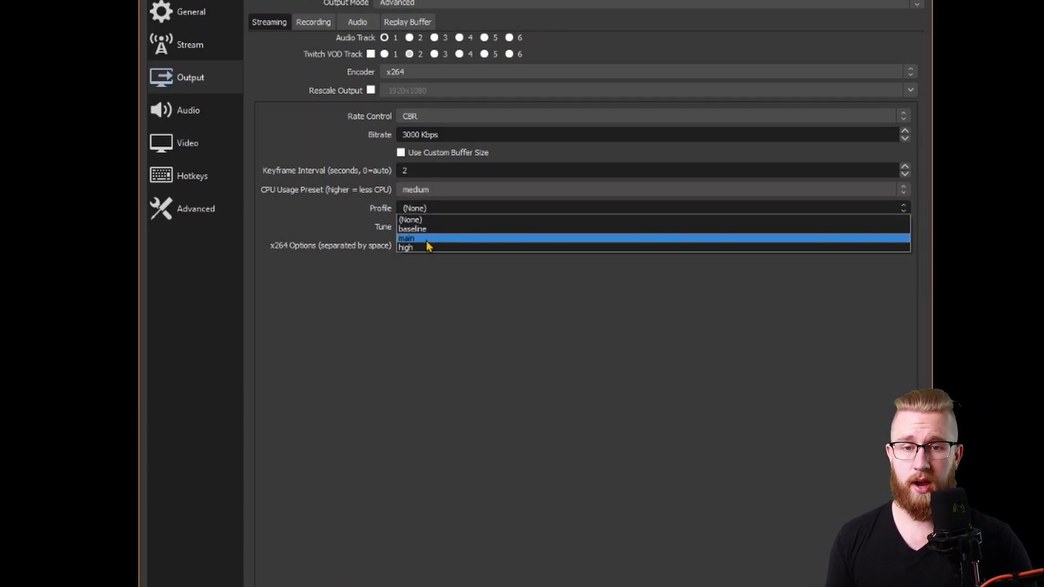
{"action": "left_click", "coordinate": [430, 234]}
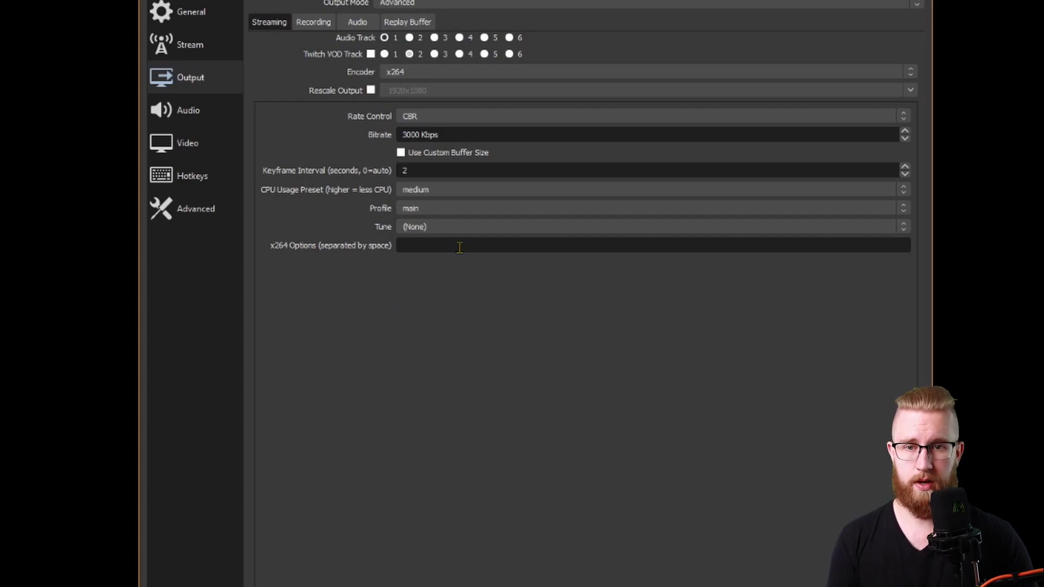
Set the recording output to the NVIDIA NVENC H.264 (new) encoder with CQP rate control
{"action": "left_click", "coordinate": [313, 21]}
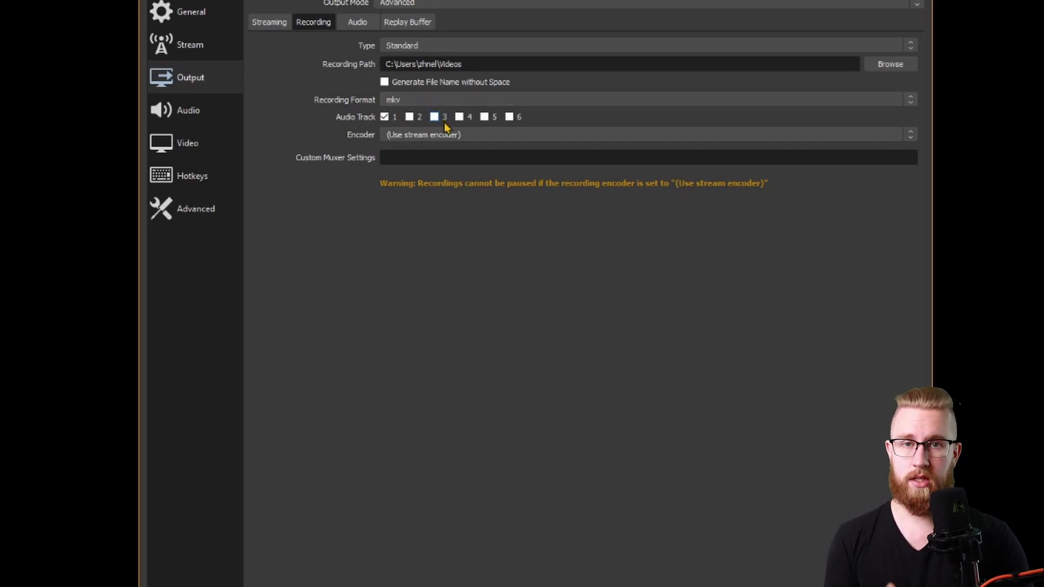
{"action": "left_click", "coordinate": [452, 136]}
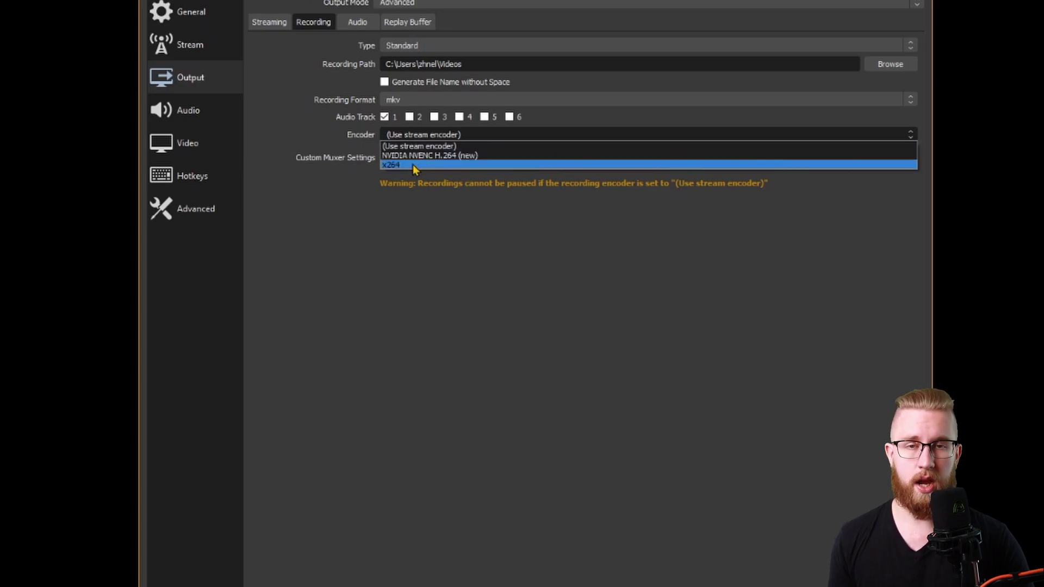
{"action": "left_click", "coordinate": [423, 155]}
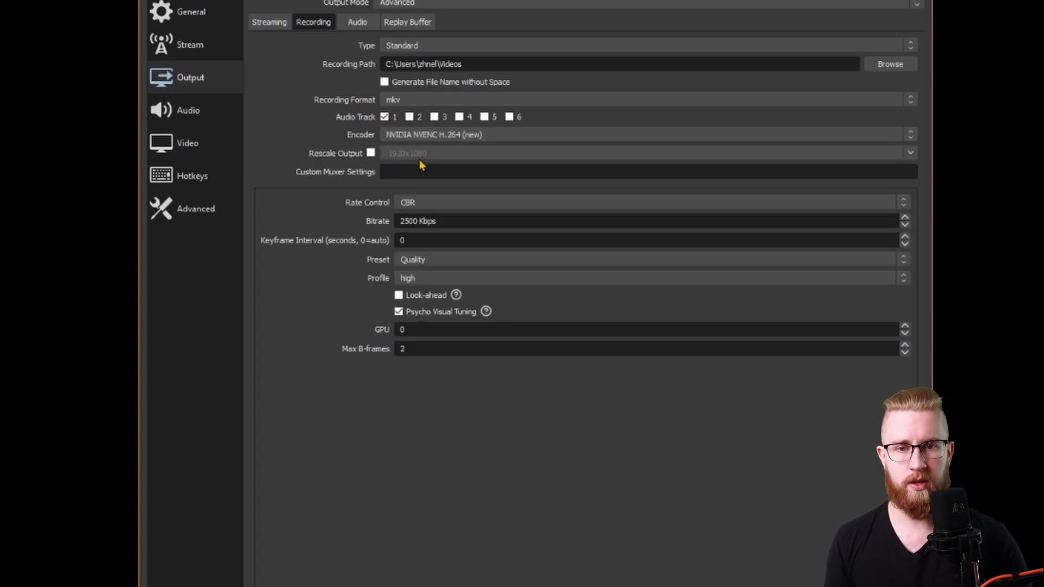
{"action": "left_click", "coordinate": [418, 202]}
{"action": "left_click", "coordinate": [420, 223]}
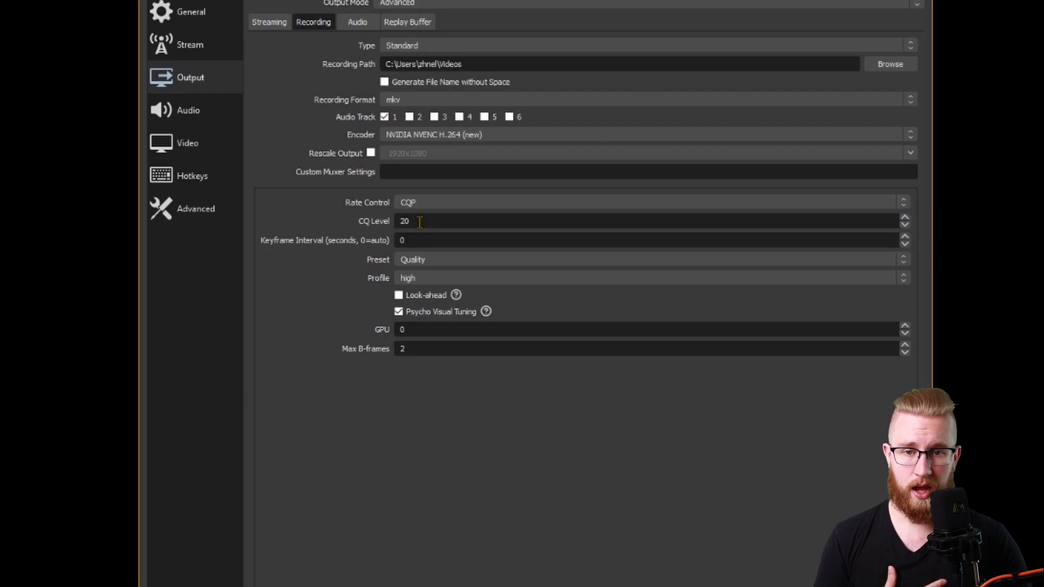
Try different CQ levels for the recording encoder and settle on 24
{"action": "double_click", "coordinate": [427, 226]}
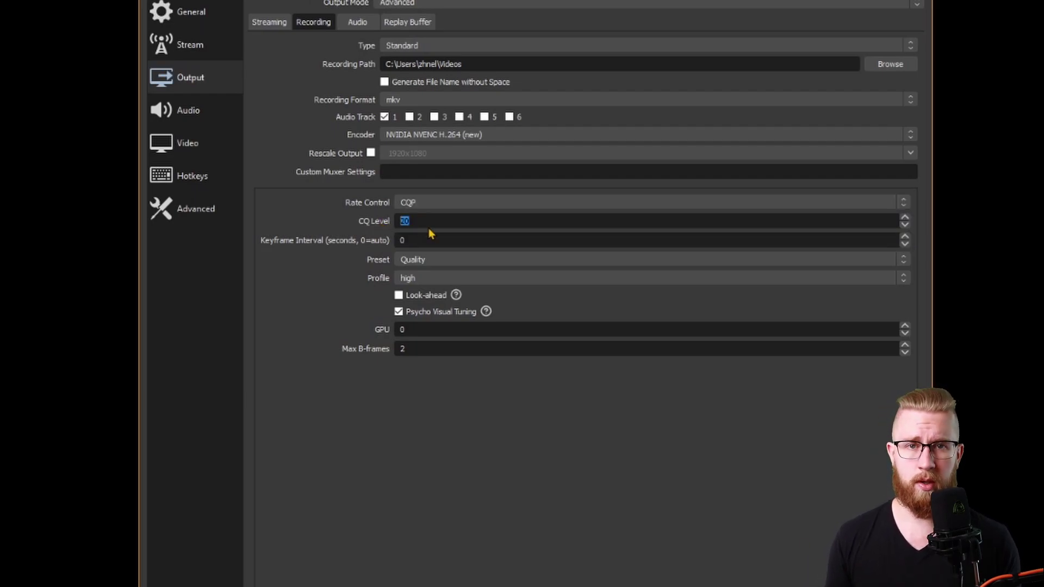
{"action": "type", "text": "24"}
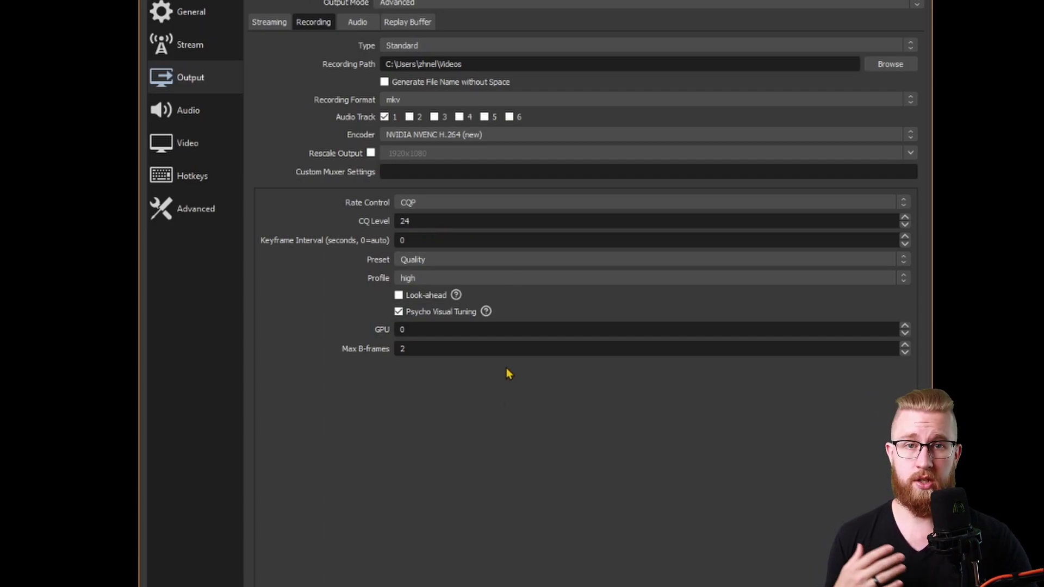
{"action": "left_click_drag", "start_coordinate": [438, 222], "coordinate": [383, 233]}
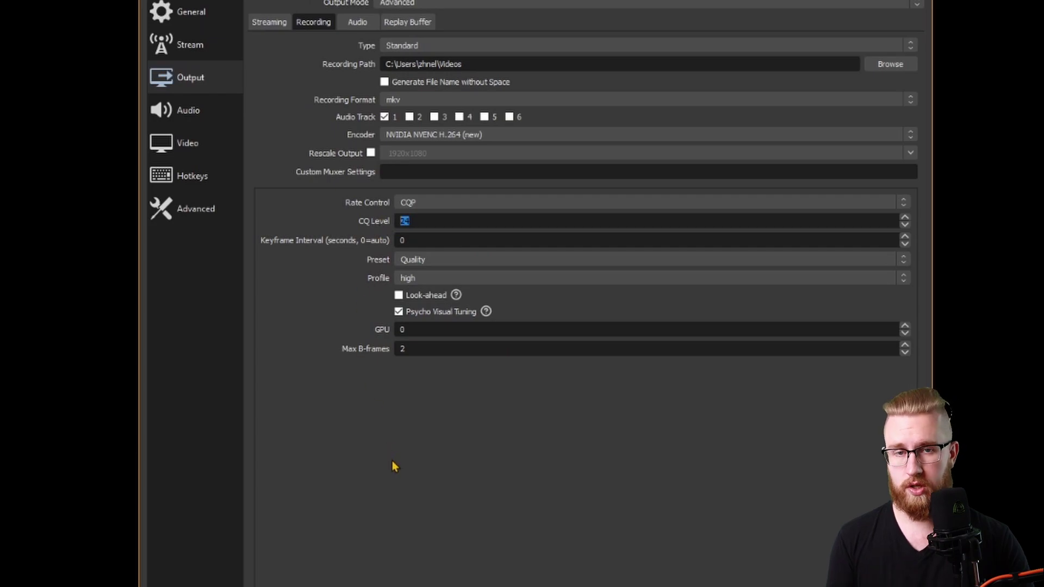
{"action": "type", "text": "2"}
{"action": "left_click_drag", "start_coordinate": [422, 222], "coordinate": [401, 222]}
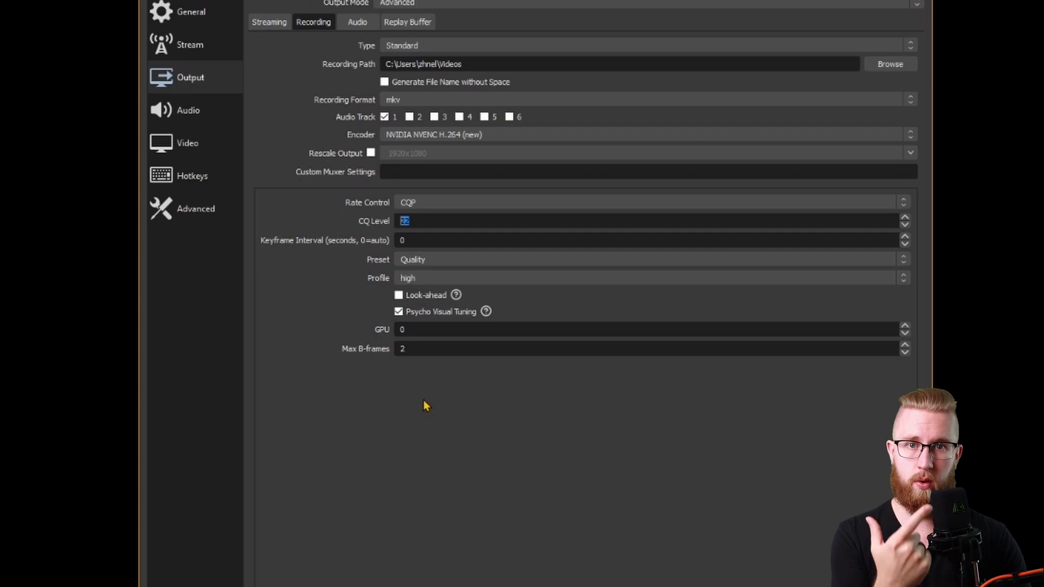
{"action": "type", "text": "24"}
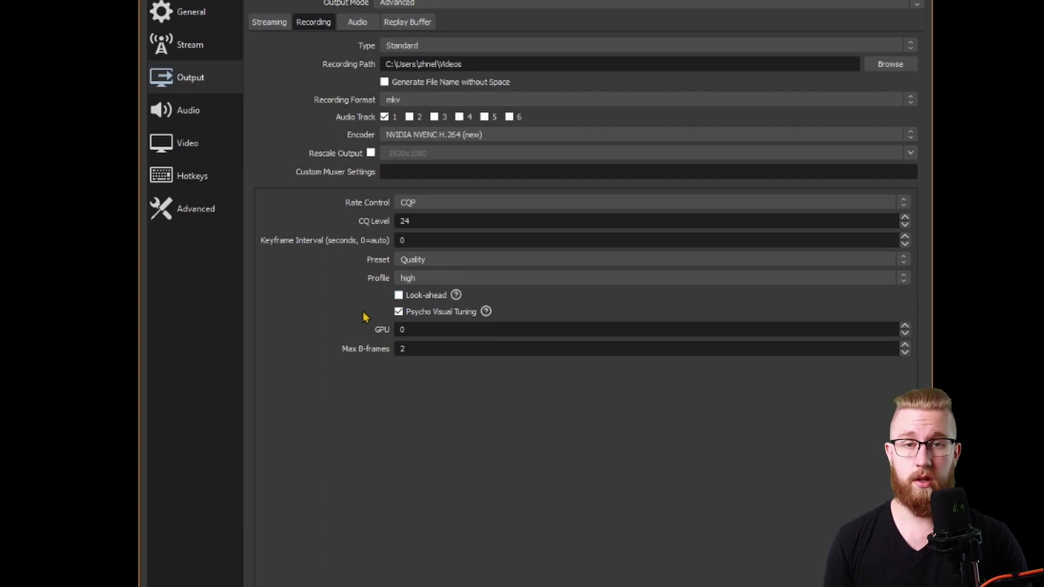
{"action": "mouse_move", "coordinate": [416, 311]}
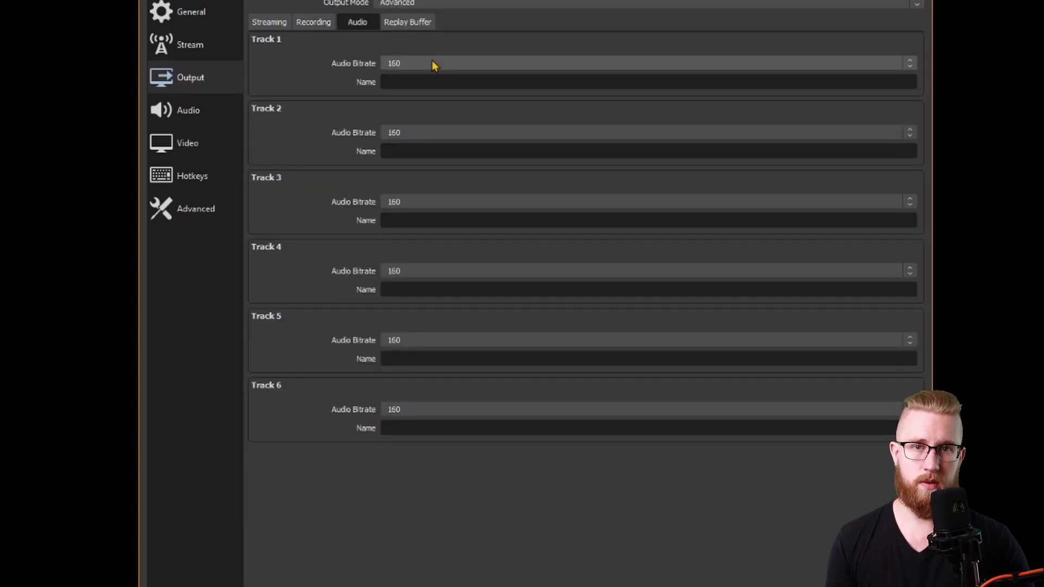
Choose the audio bitrates for output tracks 1 and 2
{"action": "left_click", "coordinate": [435, 65]}
{"action": "left_click", "coordinate": [409, 159]}
{"action": "left_click", "coordinate": [426, 132]}
{"action": "left_click", "coordinate": [410, 227]}
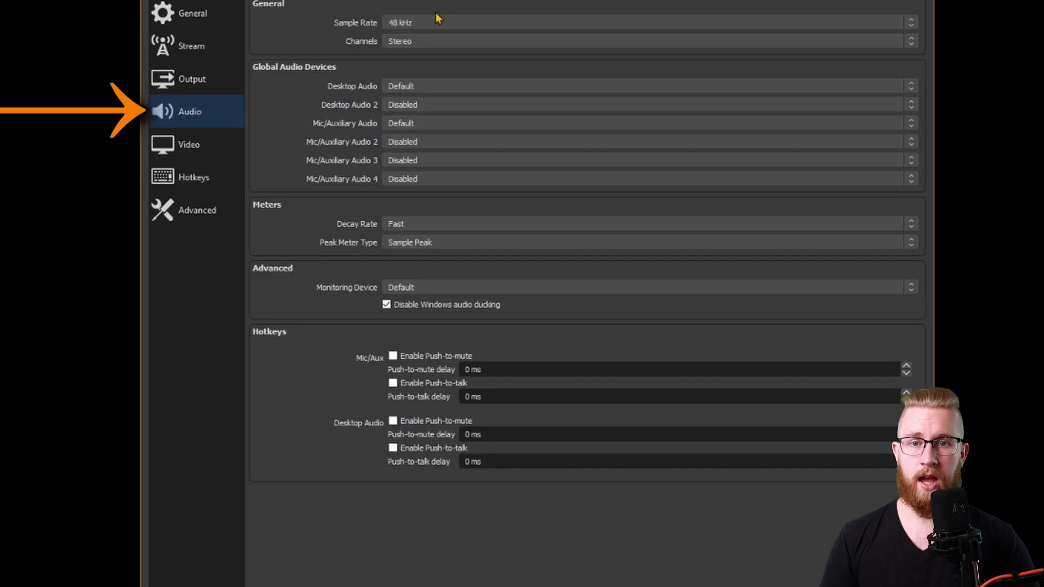
In the audio settings, use Stereo channels and set Desktop Audio to VoiceMeeter Input (VB-Audio VoiceMeeter VAIO)
{"action": "left_click", "coordinate": [418, 41]}
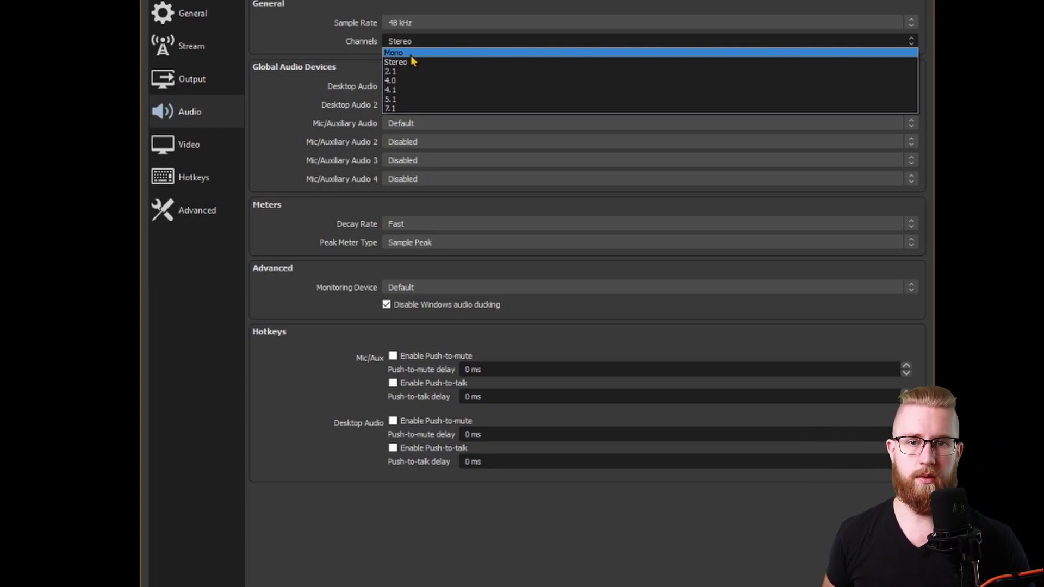
{"action": "left_click", "coordinate": [413, 63]}
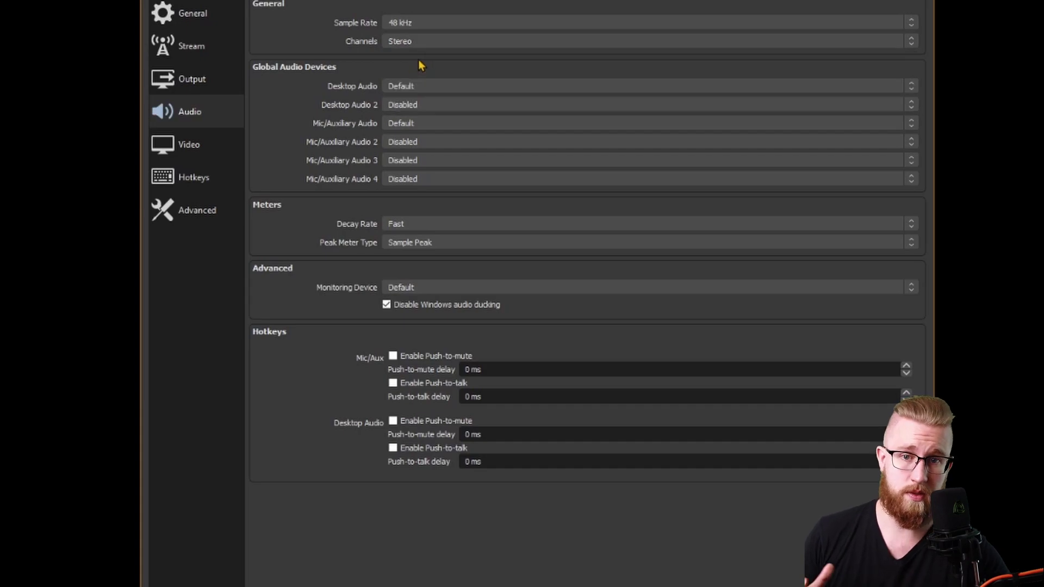
{"action": "left_click", "coordinate": [434, 89]}
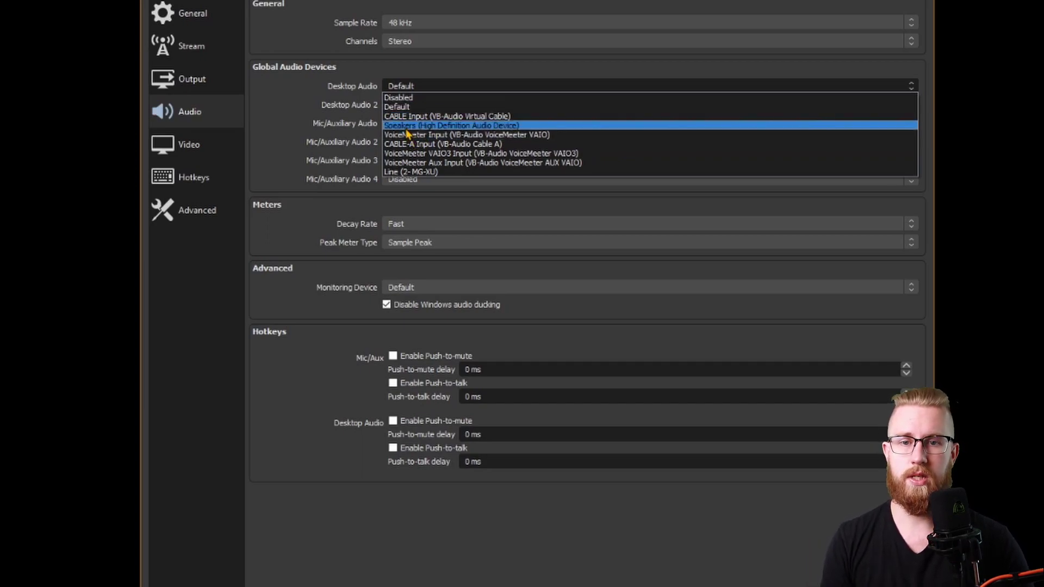
{"action": "left_click", "coordinate": [449, 136]}
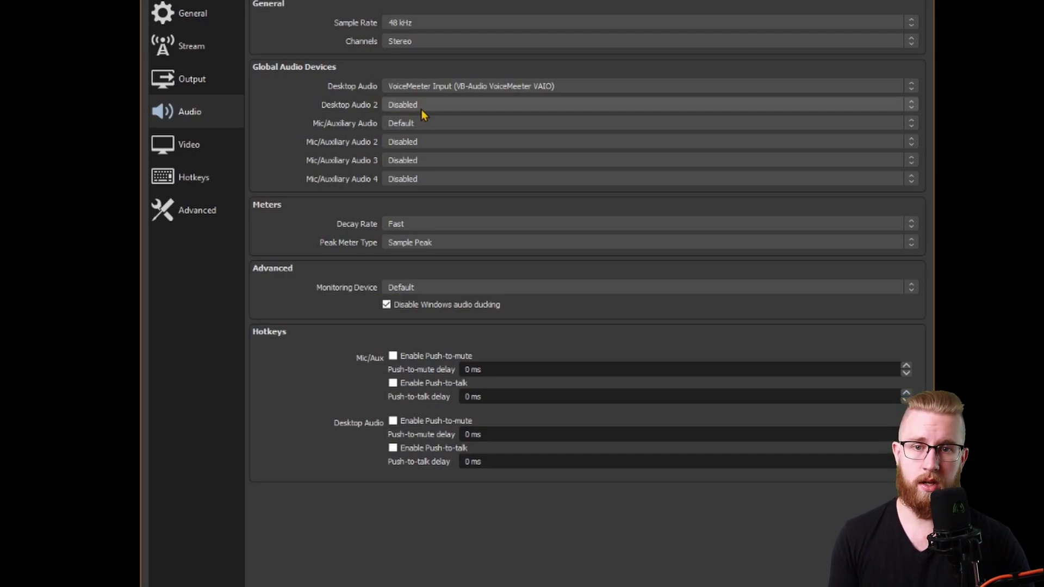
Set Mic/Auxiliary Audio to Line In (High Definition Audio Device) and look over the device choices for Mic/Auxiliary Audio 2
{"action": "left_click", "coordinate": [423, 123]}
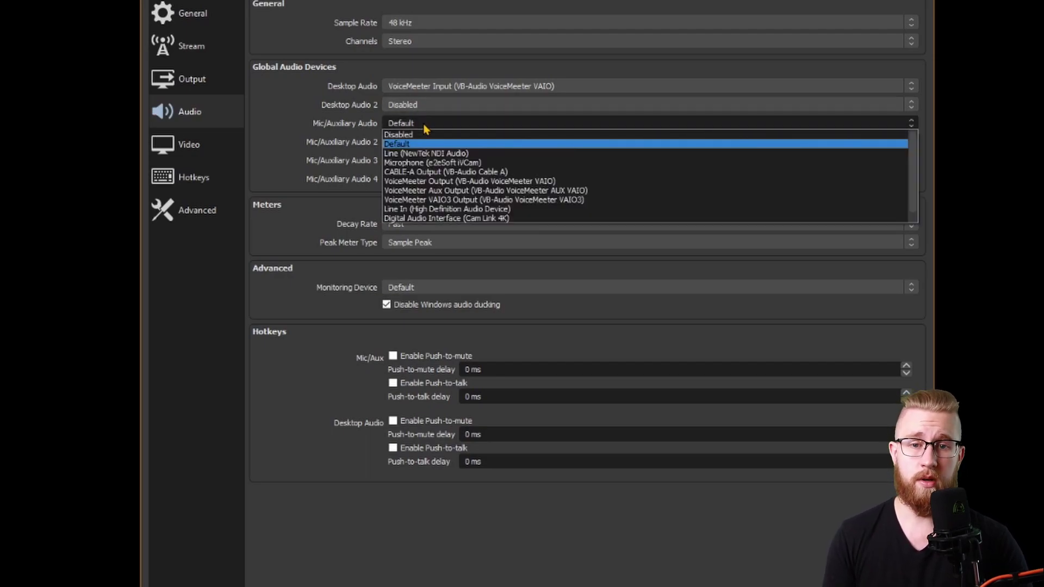
{"action": "left_click", "coordinate": [422, 125]}
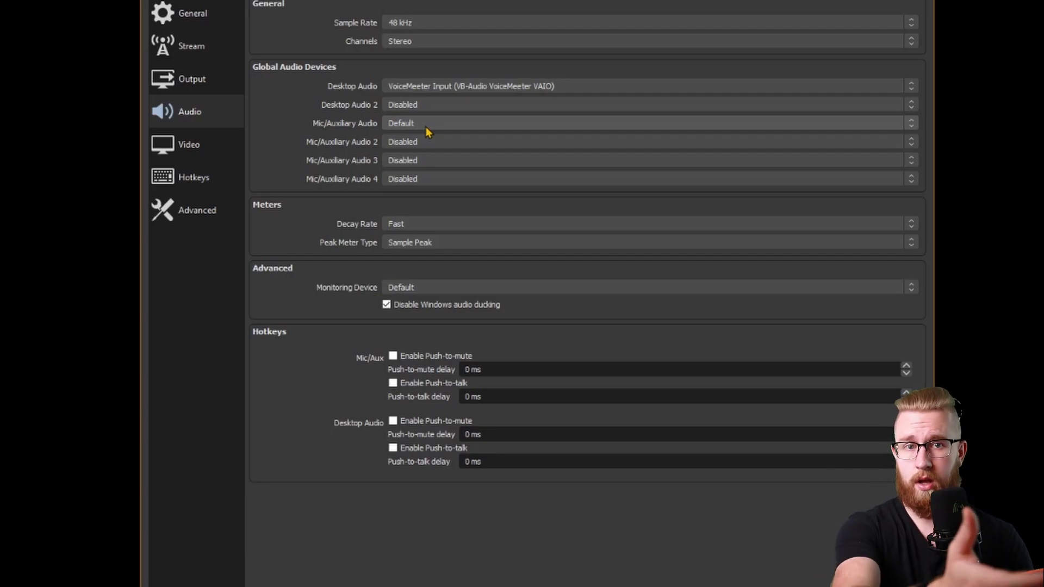
{"action": "left_click", "coordinate": [426, 126]}
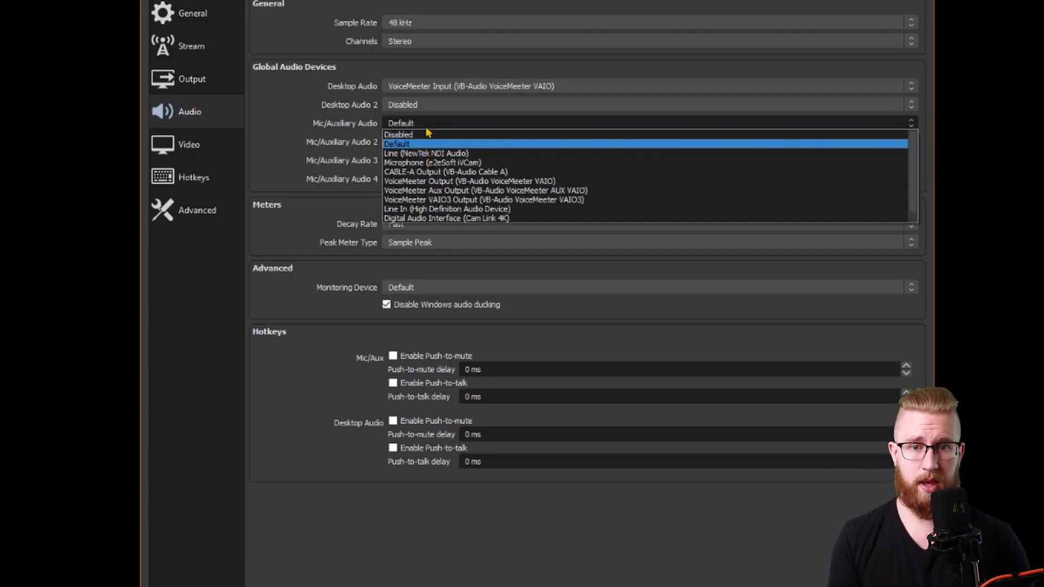
{"action": "left_click", "coordinate": [430, 209]}
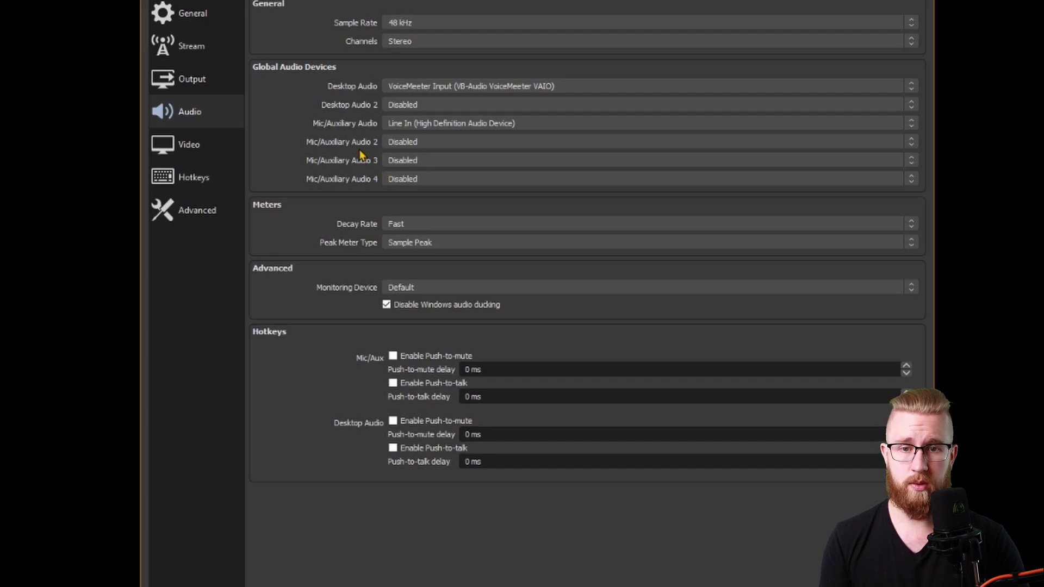
{"action": "left_click", "coordinate": [423, 145]}
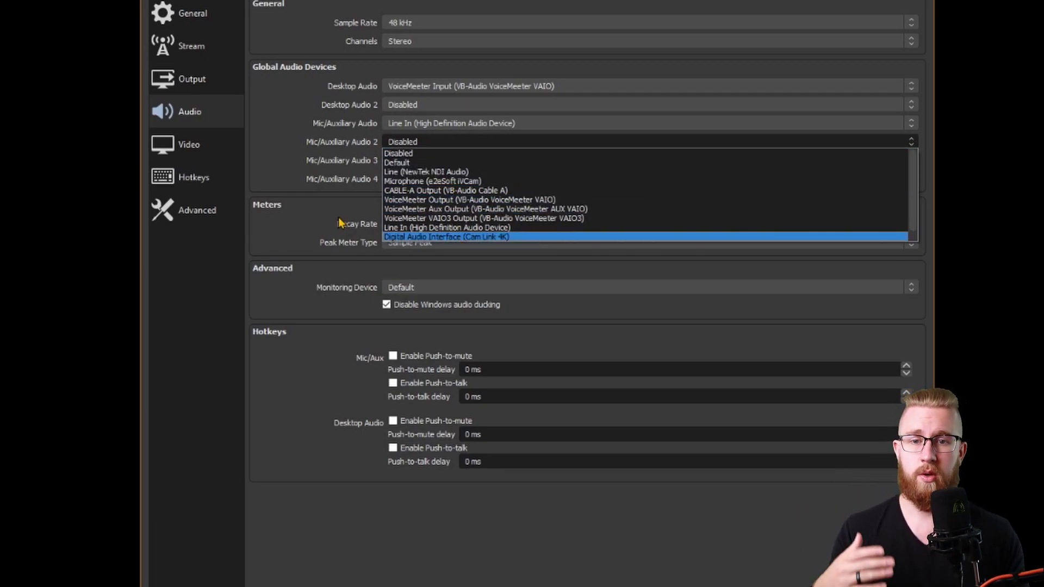
{"action": "left_click", "coordinate": [352, 151]}
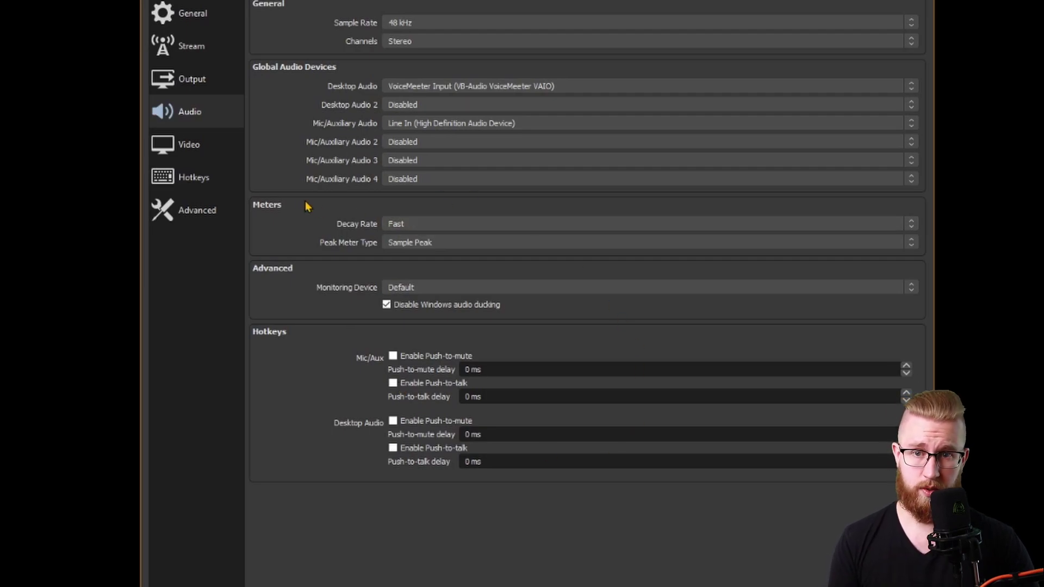
In the video settings, use 1280x720 as the scaled output resolution
{"action": "left_click", "coordinate": [195, 144]}
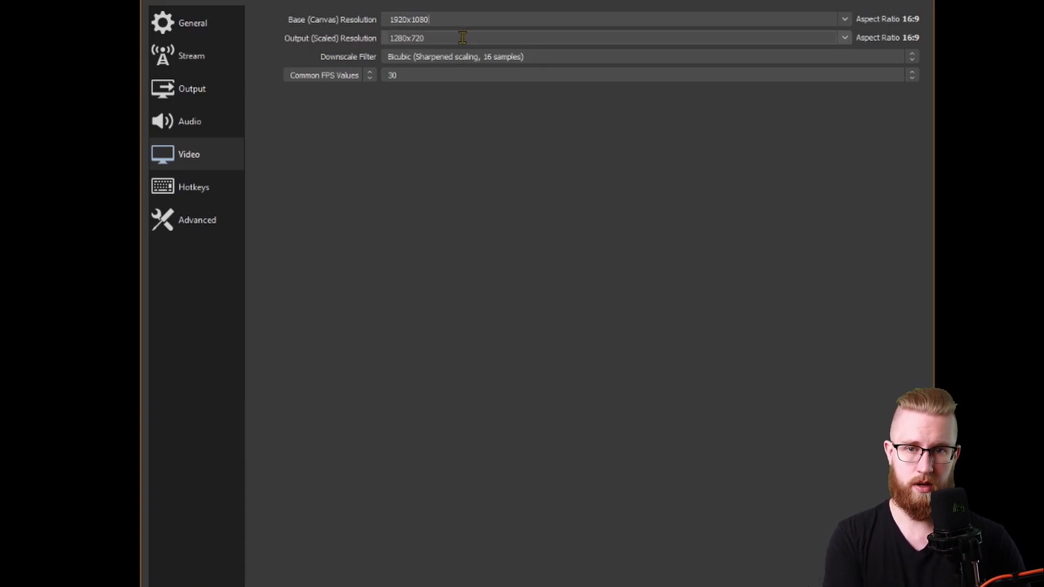
{"action": "key", "text": "Tab"}
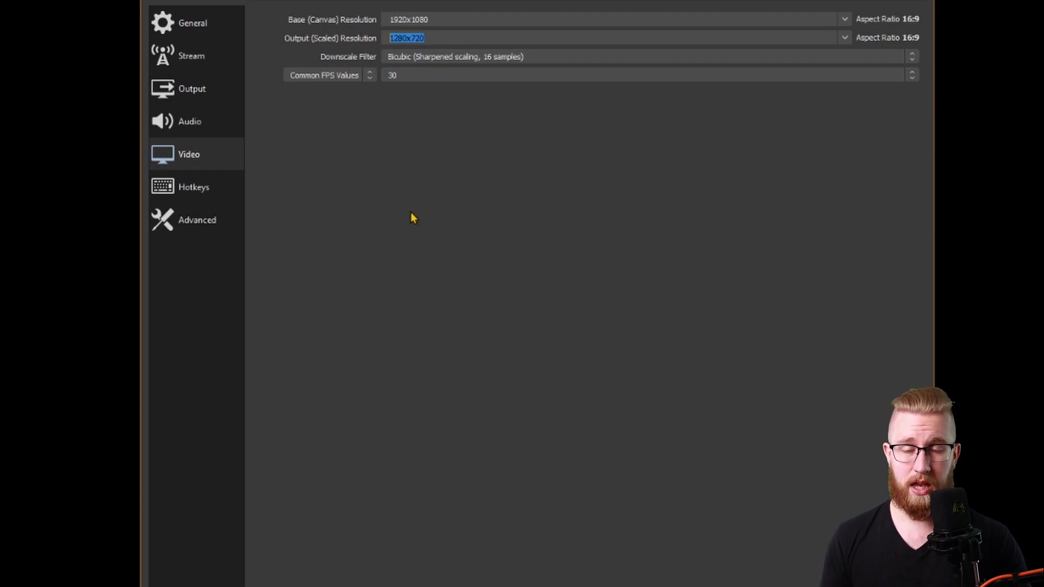
{"action": "left_click", "coordinate": [459, 38]}
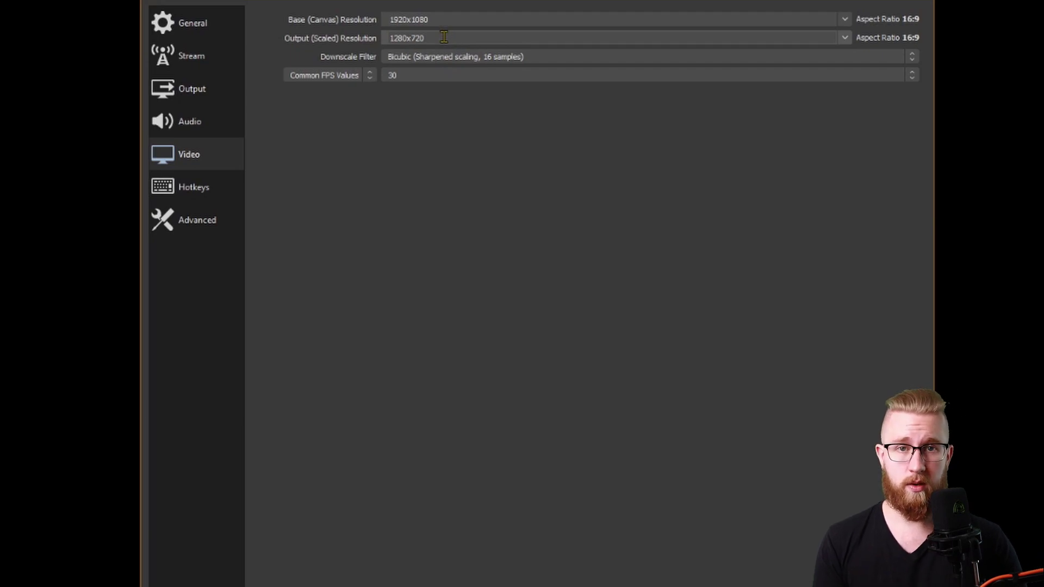
{"action": "left_click", "coordinate": [435, 38]}
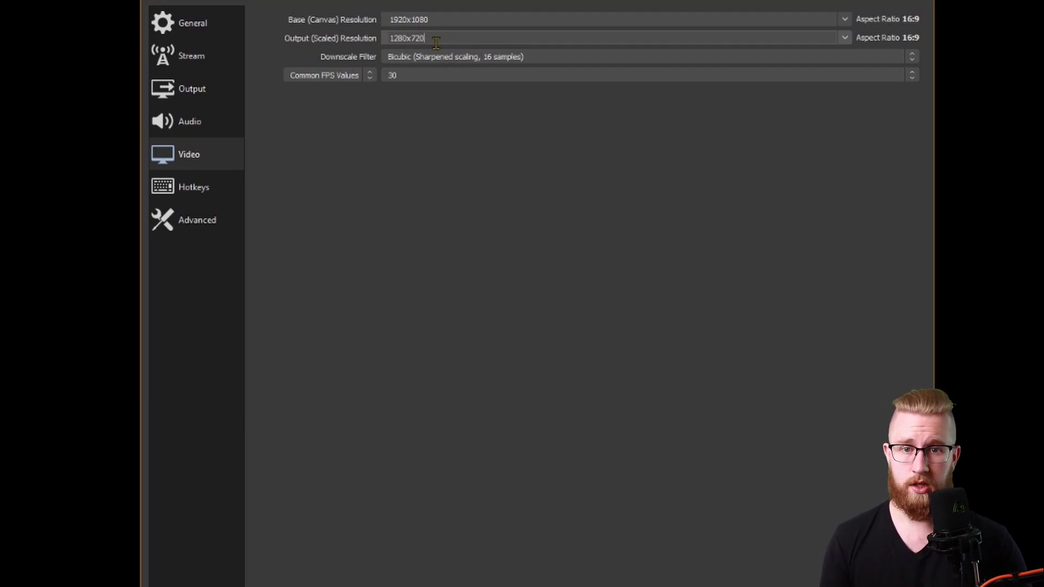
{"action": "double_click", "coordinate": [435, 39]}
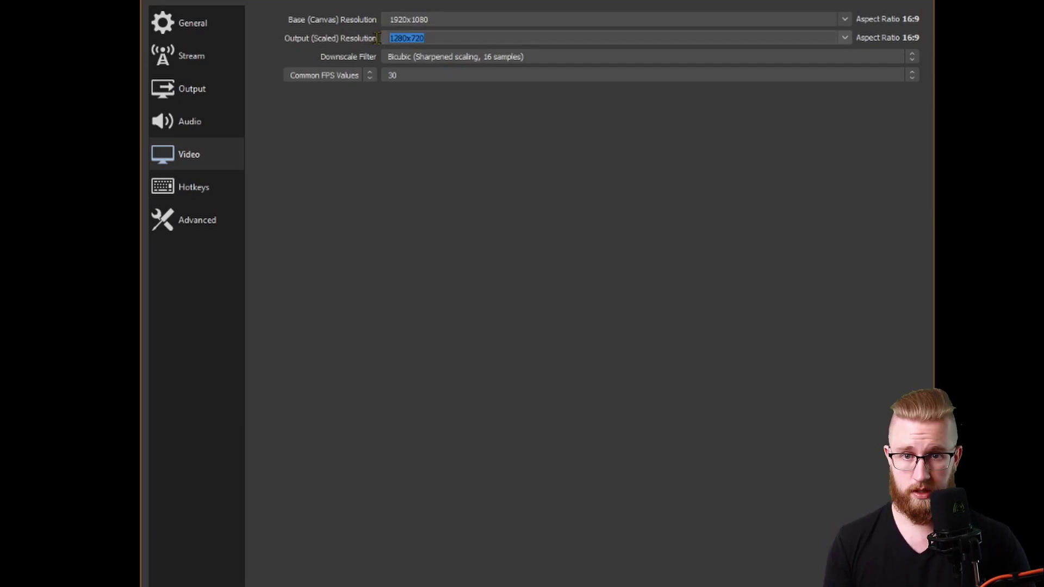
{"action": "type", "text": "19"}
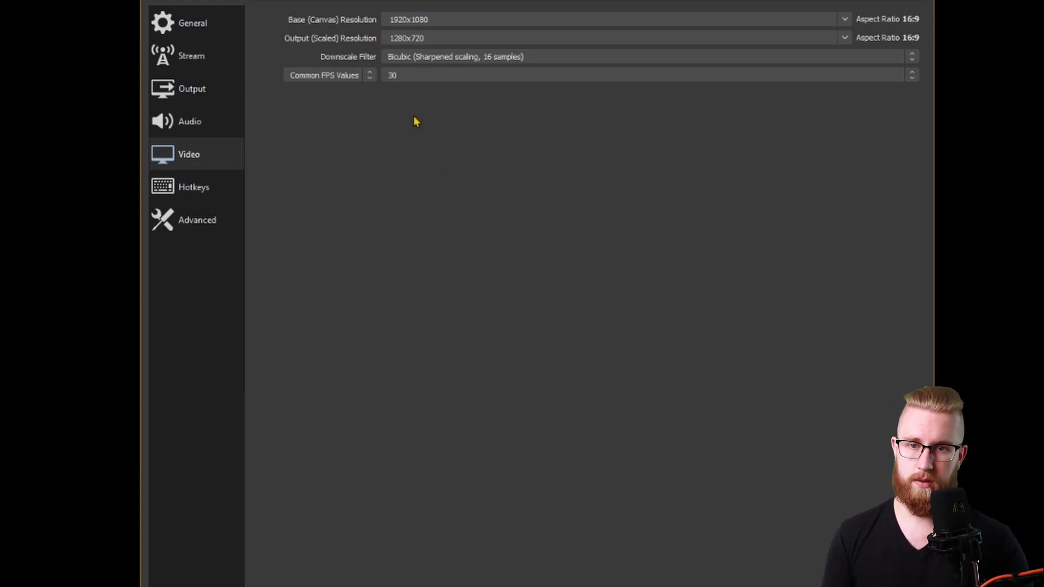
Examine the available FPS value types and the common FPS values in the video settings
{"action": "left_click", "coordinate": [372, 76]}
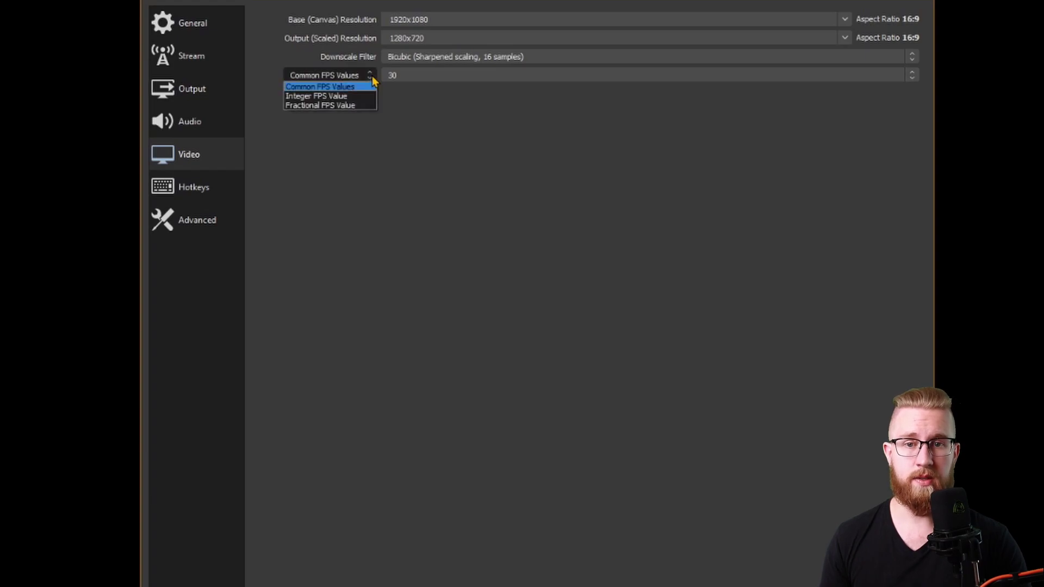
{"action": "left_click", "coordinate": [426, 112]}
{"action": "left_click", "coordinate": [422, 77]}
{"action": "left_click", "coordinate": [411, 207]}
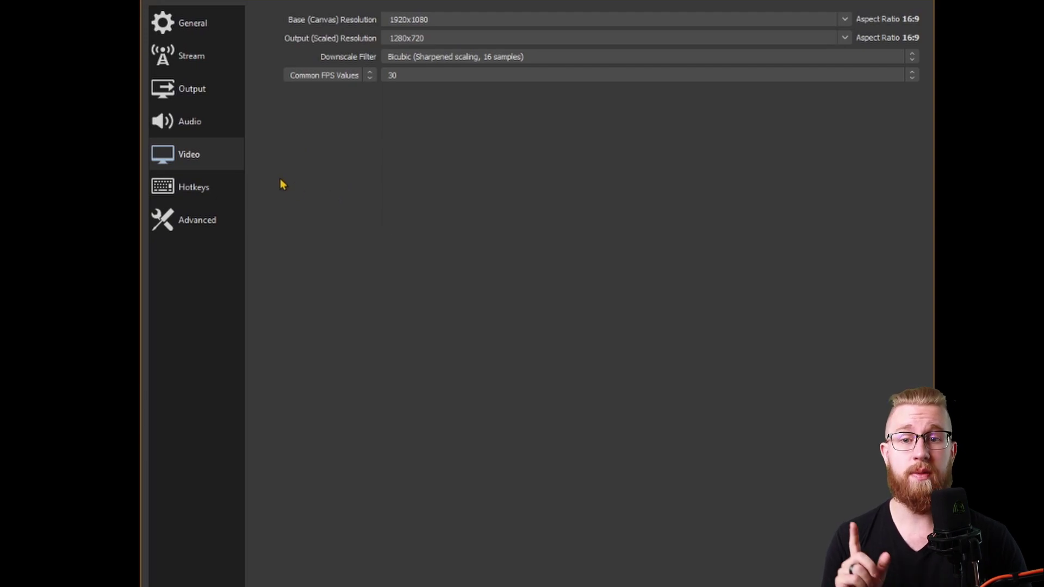
Set the video downscale filter to Lanczos (Sharpened scaling, 36 samples)
{"action": "left_click", "coordinate": [189, 155]}
{"action": "left_click", "coordinate": [523, 56]}
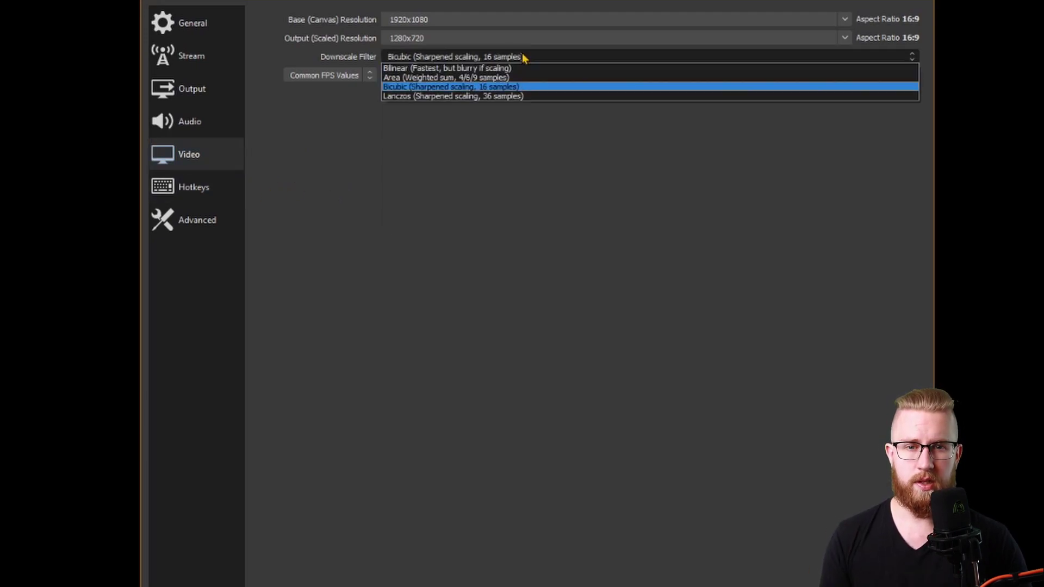
{"action": "left_click", "coordinate": [511, 96]}
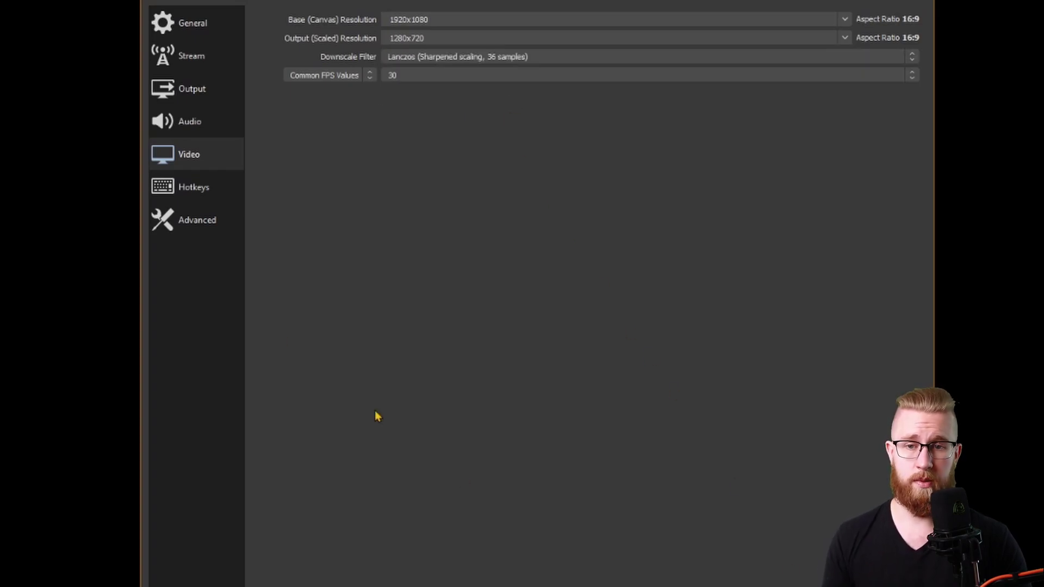
In the advanced video settings, use color space 709 and set the color range to Full
{"action": "left_click", "coordinate": [206, 215]}
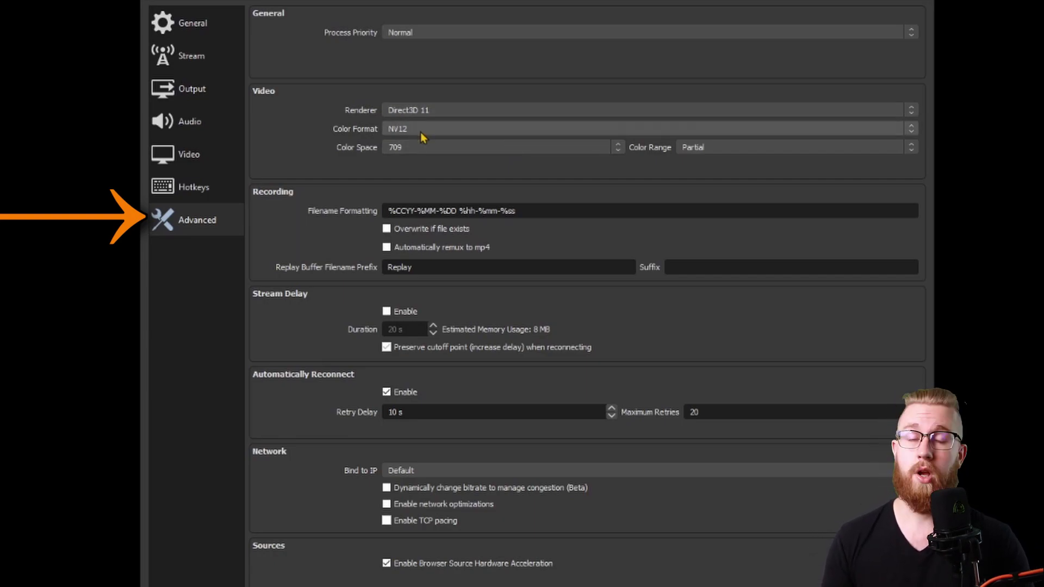
{"action": "left_click", "coordinate": [435, 146]}
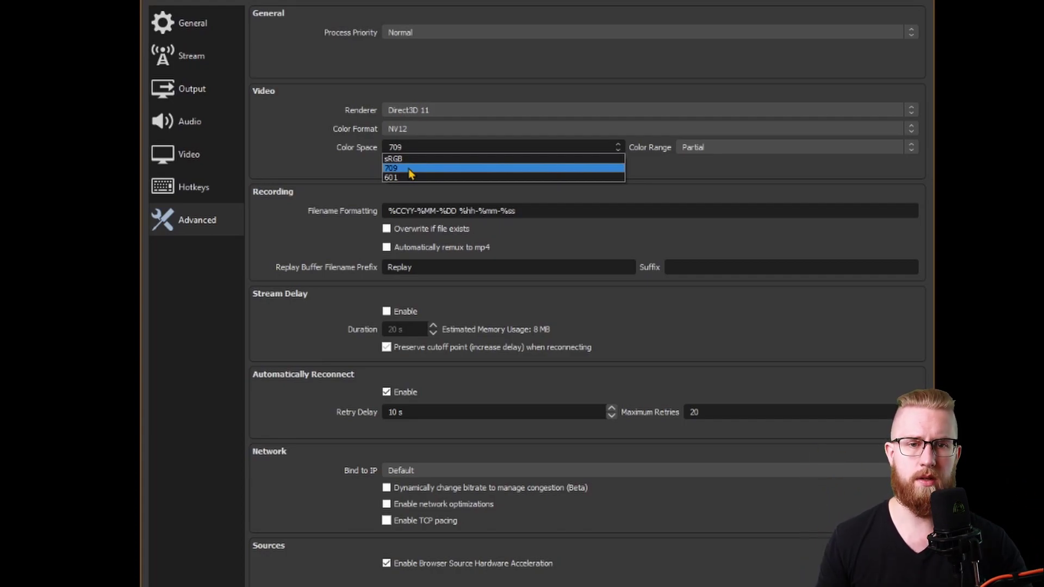
{"action": "left_click", "coordinate": [712, 148]}
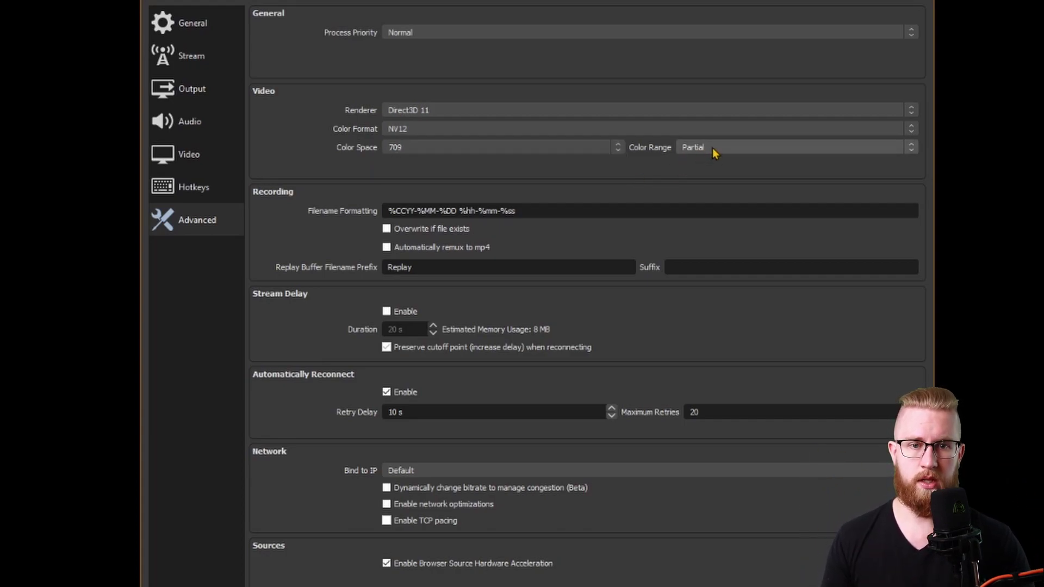
{"action": "left_click", "coordinate": [712, 148]}
{"action": "left_click", "coordinate": [704, 168]}
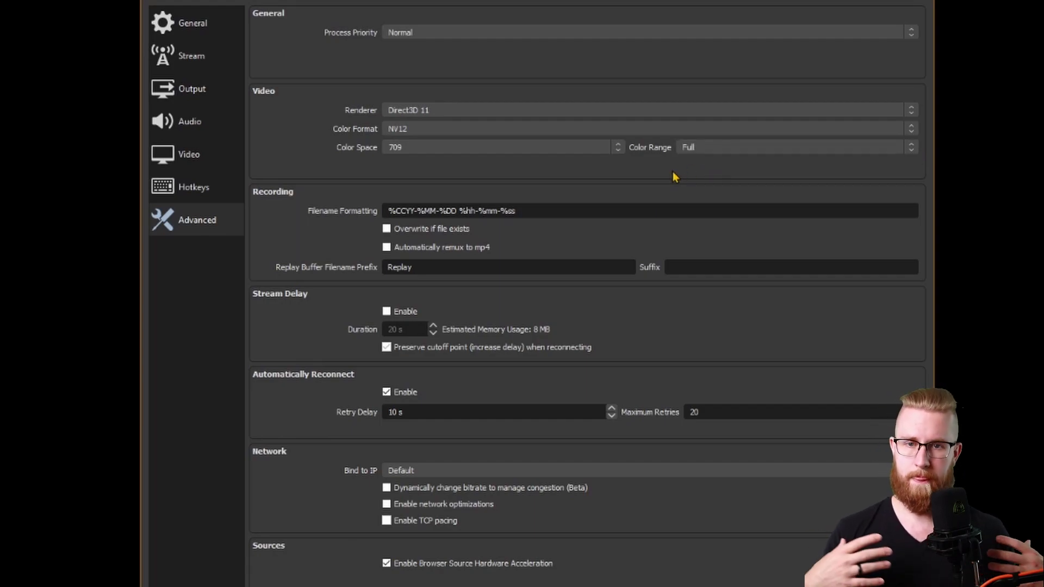
{"action": "left_click", "coordinate": [618, 147]}
{"action": "left_click", "coordinate": [725, 147]}
{"action": "left_click", "coordinate": [645, 180]}
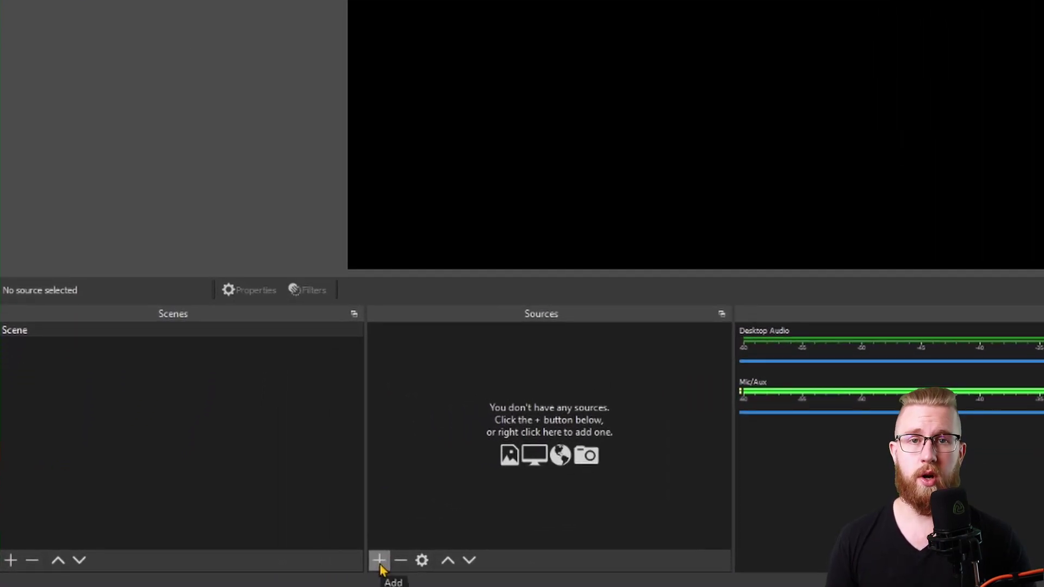
Rename the existing scene to "Gaming Scene"
{"action": "right_click", "coordinate": [62, 333]}
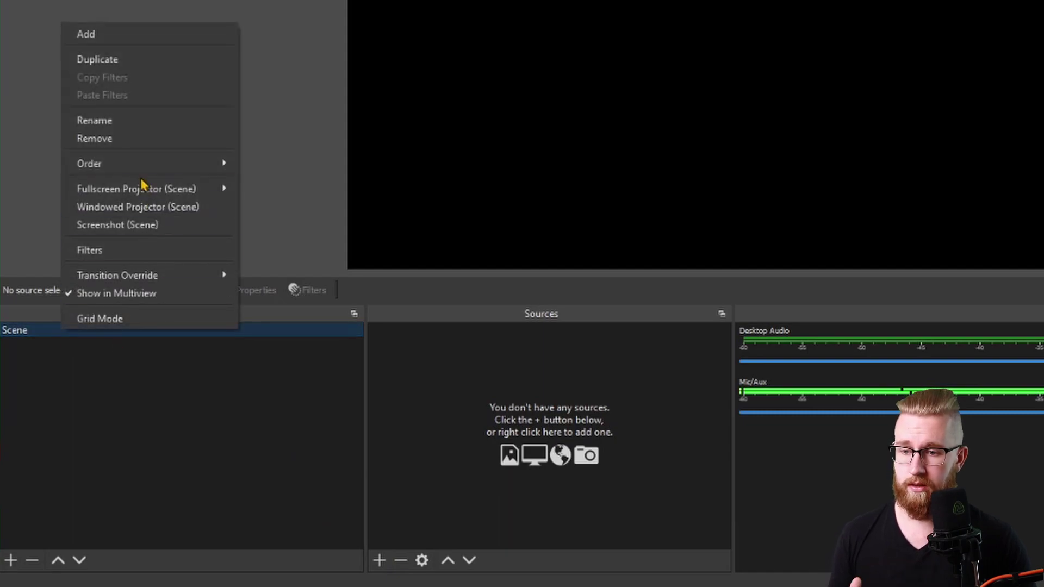
{"action": "left_click", "coordinate": [129, 122]}
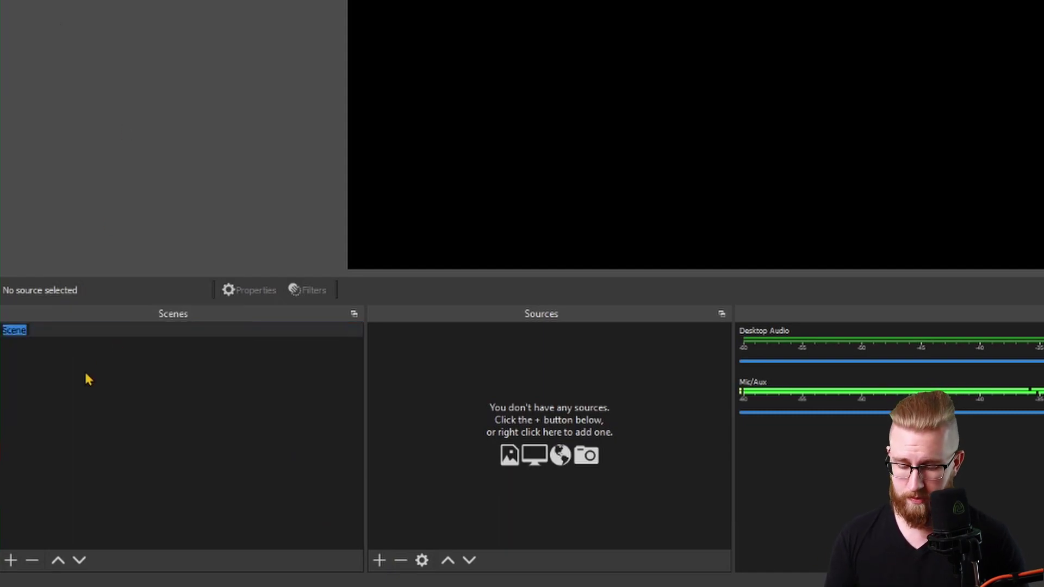
{"action": "type", "text": "Gaming Scene"}
{"action": "key", "text": "Return"}
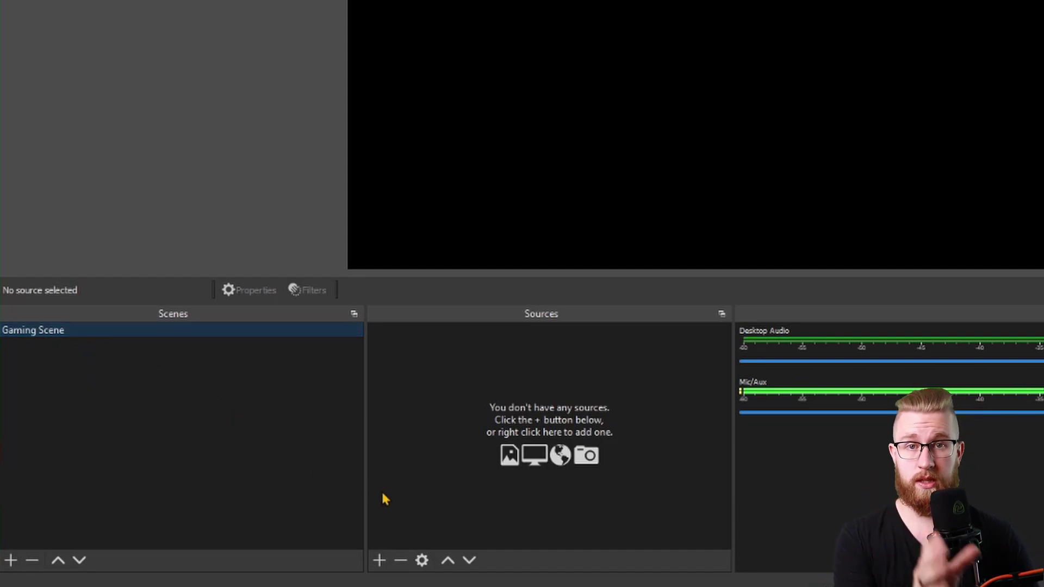
{"action": "left_click", "coordinate": [478, 452]}
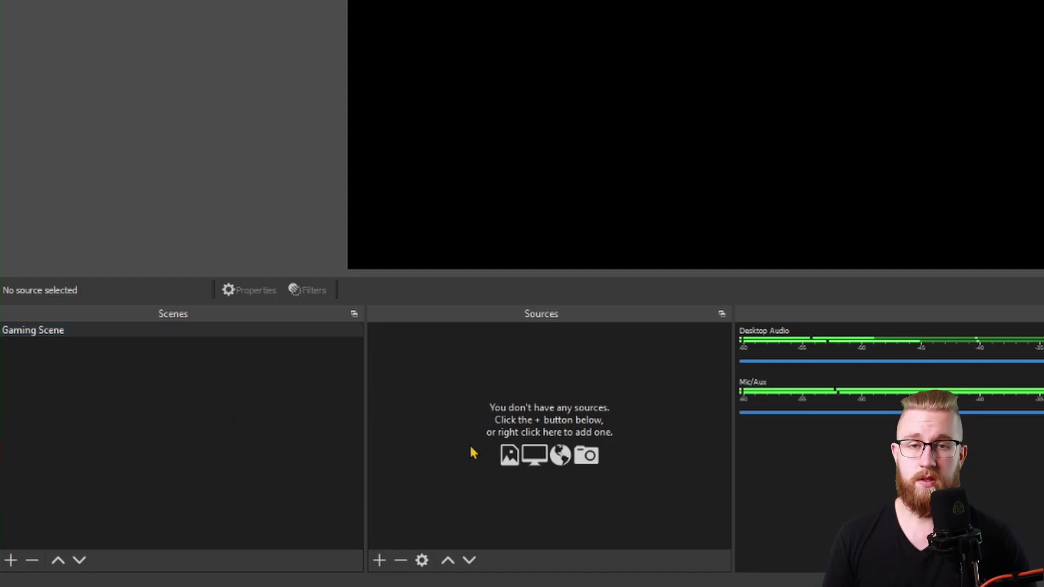
Add a new Game Capture source to the Gaming Scene, keeping its default name
{"action": "left_click", "coordinate": [381, 562]}
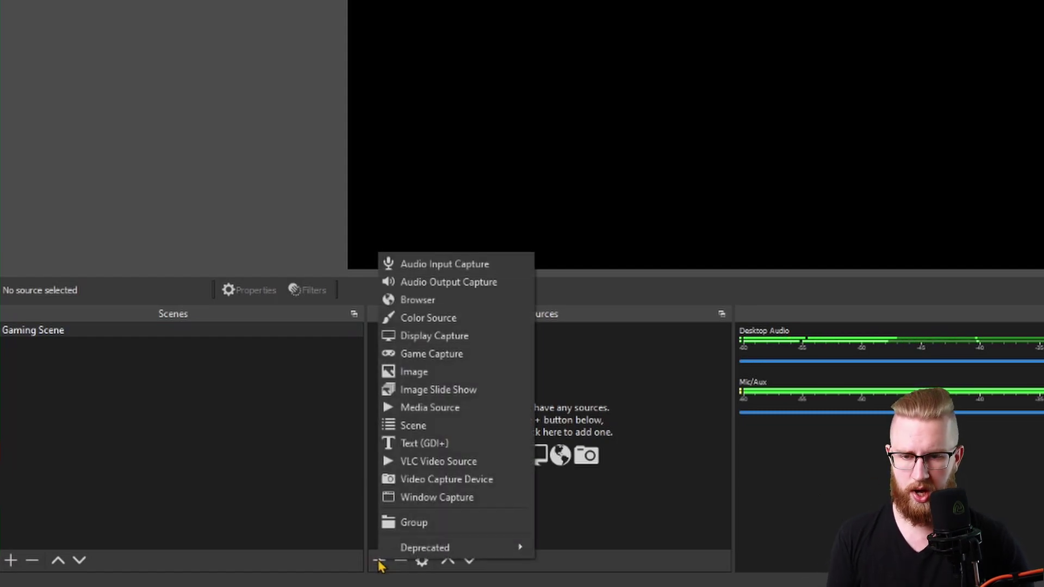
{"action": "left_click", "coordinate": [465, 360]}
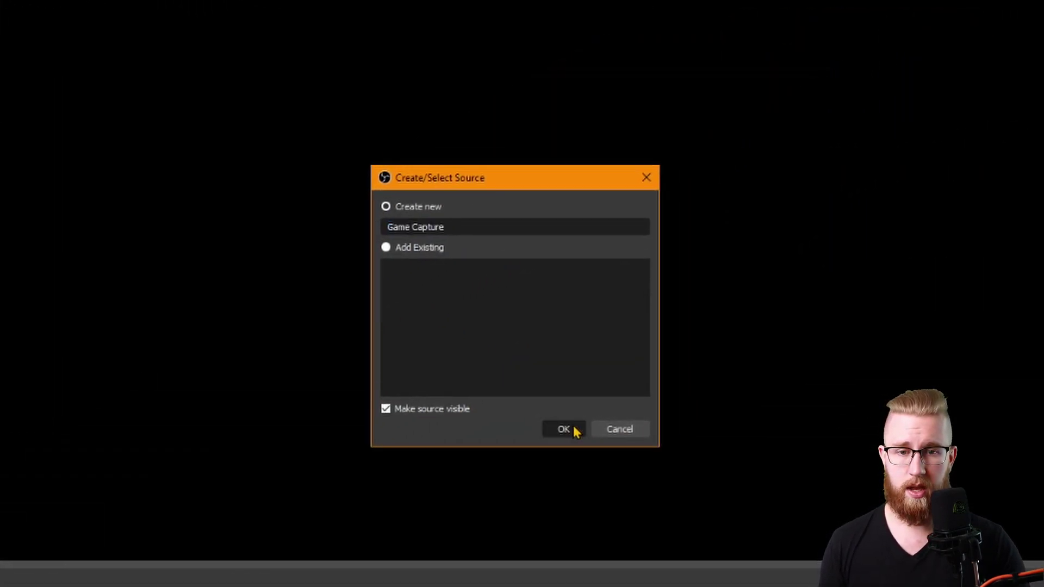
{"action": "left_click", "coordinate": [574, 428]}
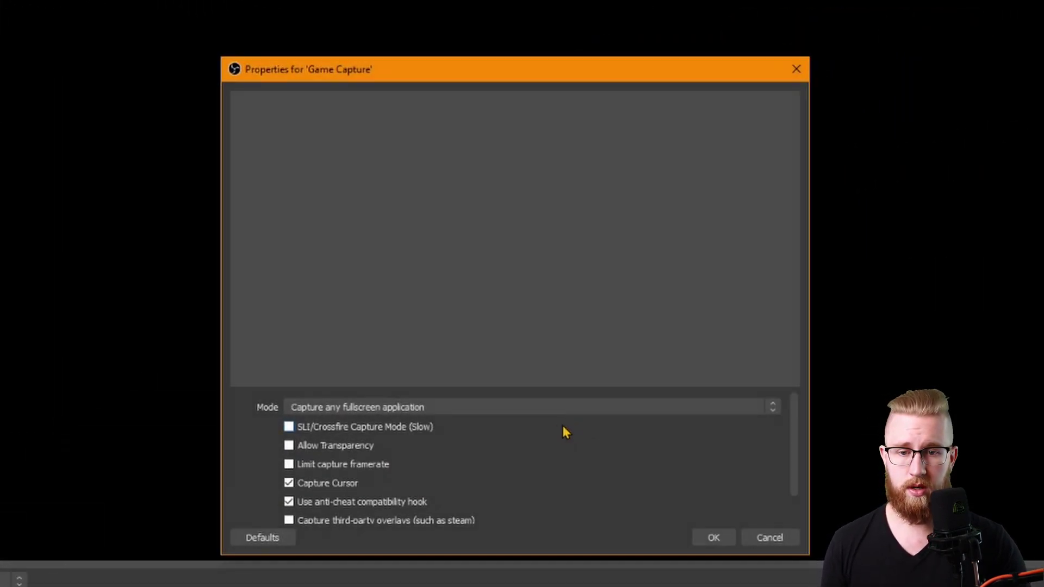
Set the Game Capture mode to Capture specific window, with [Stardew Valley.exe]: Stardew Valley as the window, and accept the properties
{"action": "left_click", "coordinate": [456, 405]}
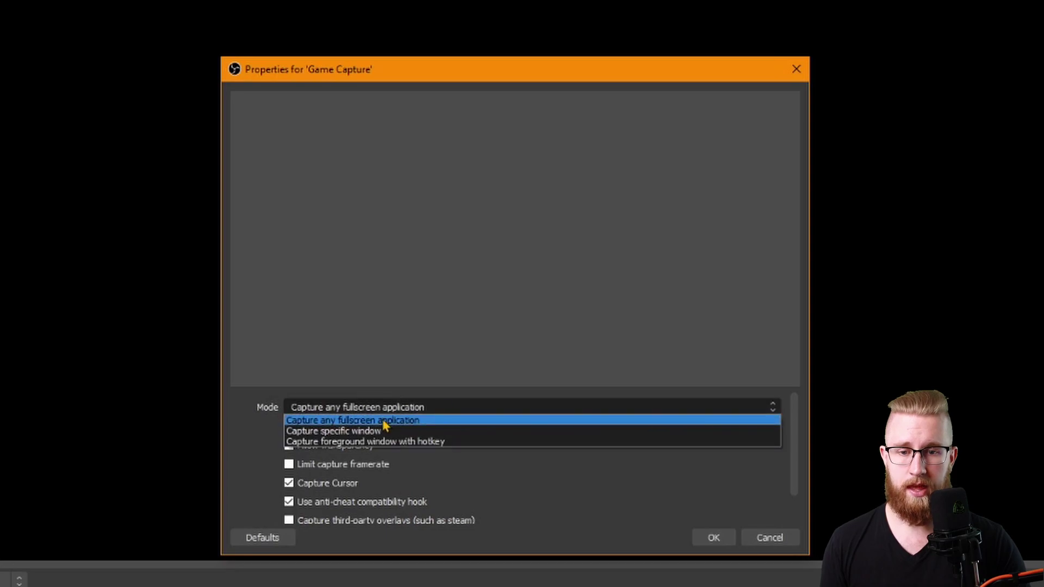
{"action": "left_click", "coordinate": [417, 432]}
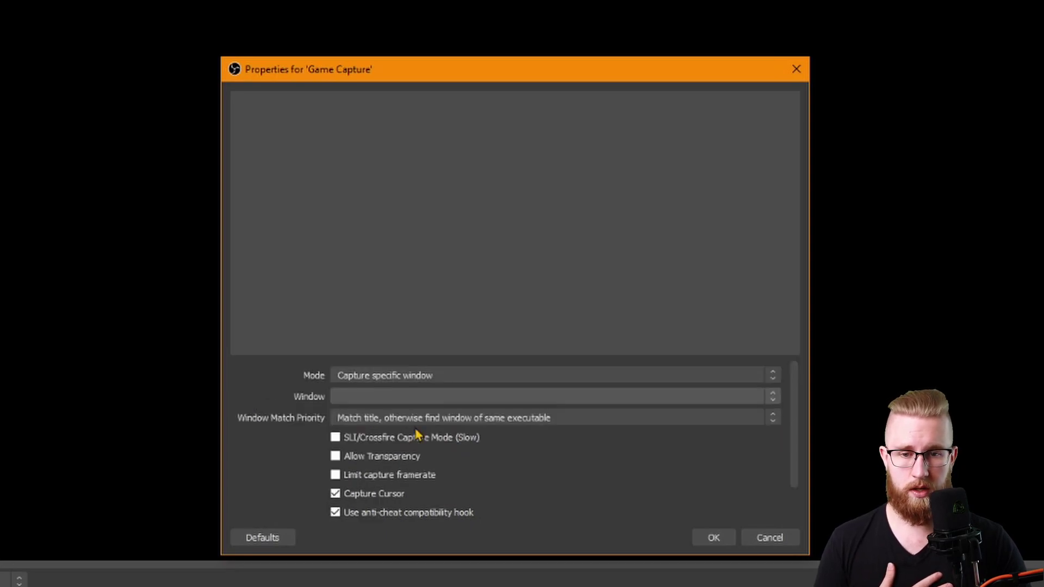
{"action": "left_click", "coordinate": [439, 397]}
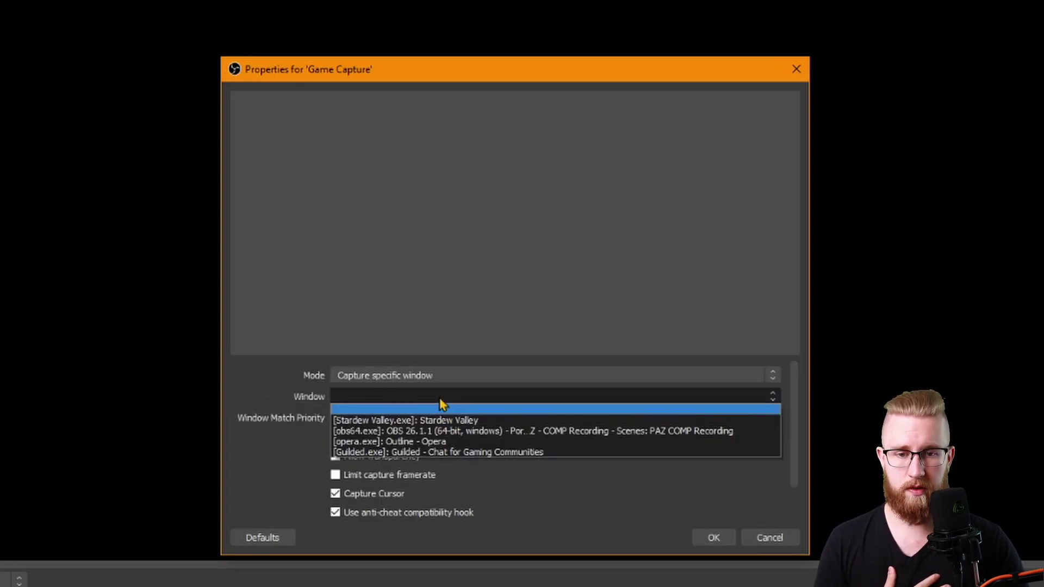
{"action": "left_click", "coordinate": [478, 421]}
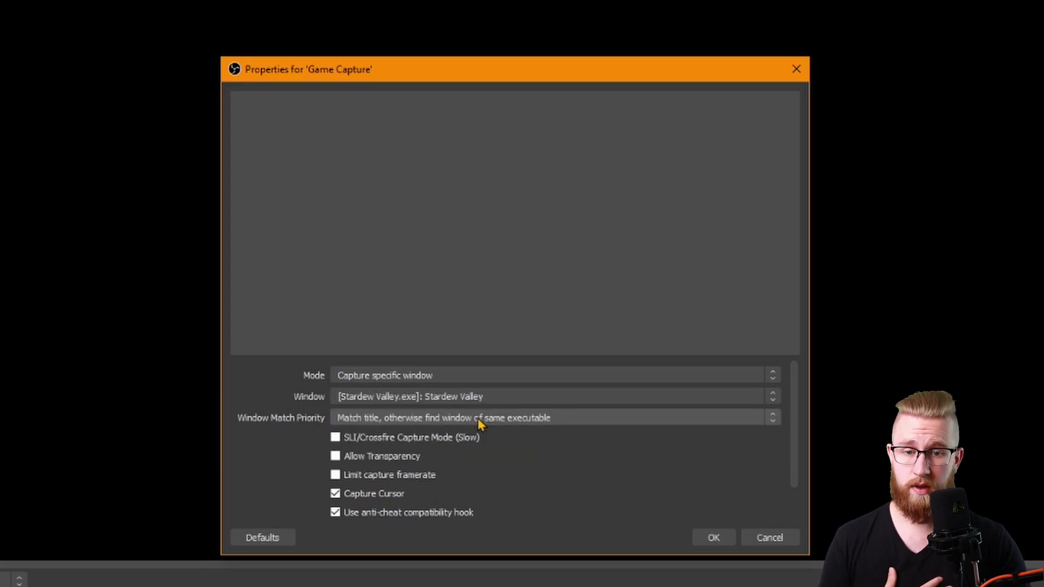
{"action": "left_click", "coordinate": [714, 537]}
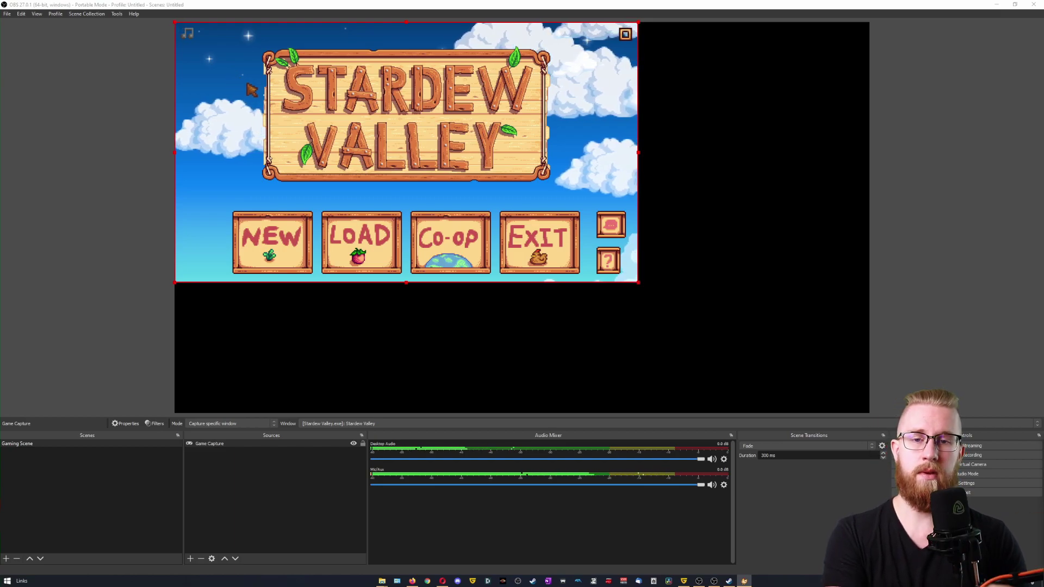
Scale the Game Capture source up to fill the whole canvas, and switch to the game and back to OBS
{"action": "left_click", "coordinate": [634, 283]}
{"action": "left_click_drag", "start_coordinate": [639, 284], "coordinate": [869, 411]}
{"action": "key", "text": "alt+Tab"}
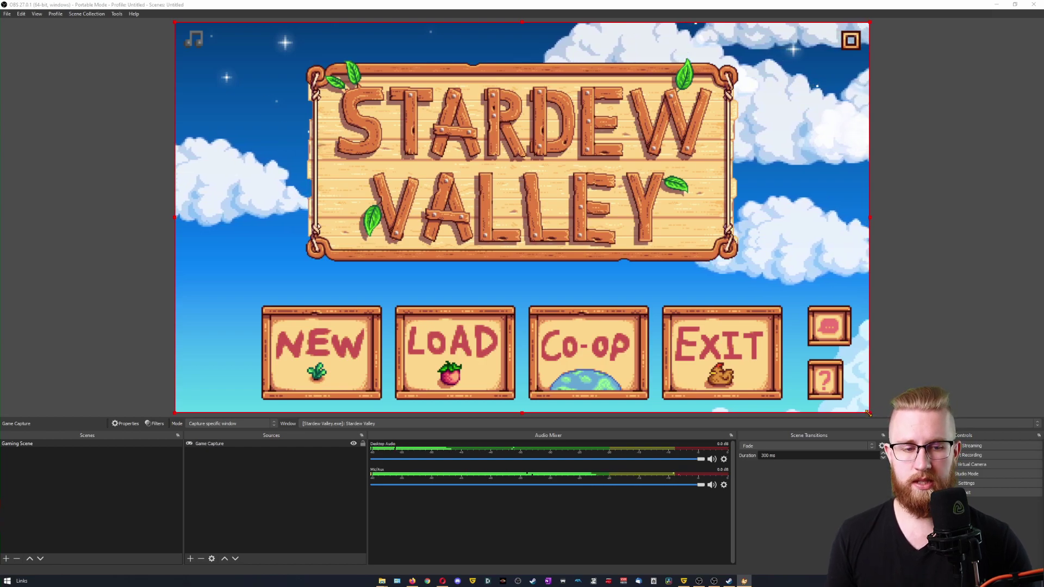
{"action": "key", "text": "alt+Tab"}
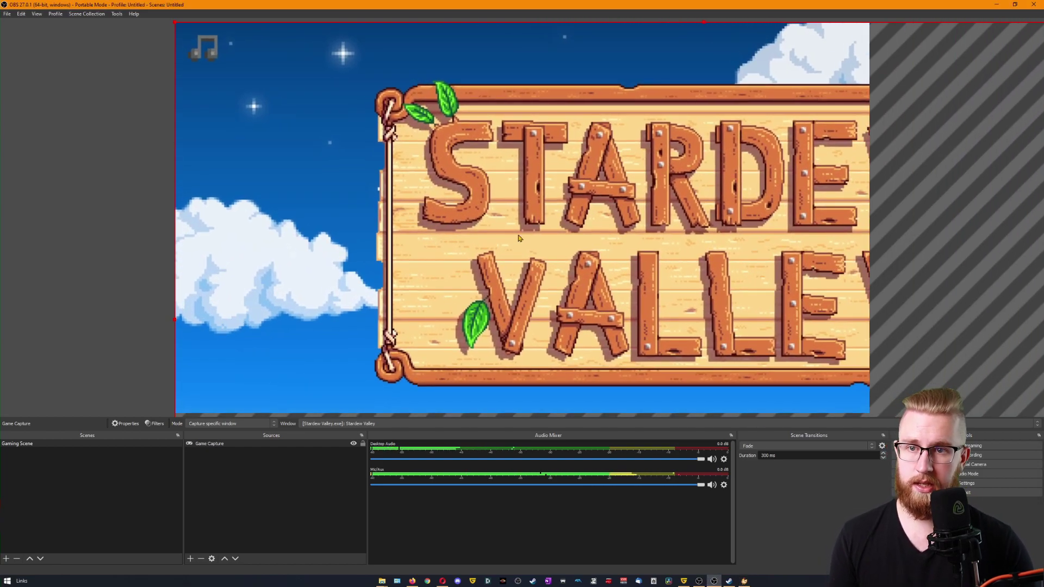
Shrink the oversized game capture to fit the canvas exactly, and check it by switching to the game and back
{"action": "left_click_drag", "start_coordinate": [175, 22], "coordinate": [307, 90]}
{"action": "left_click_drag", "start_coordinate": [780, 363], "coordinate": [860, 411]}
{"action": "left_click", "coordinate": [965, 333]}
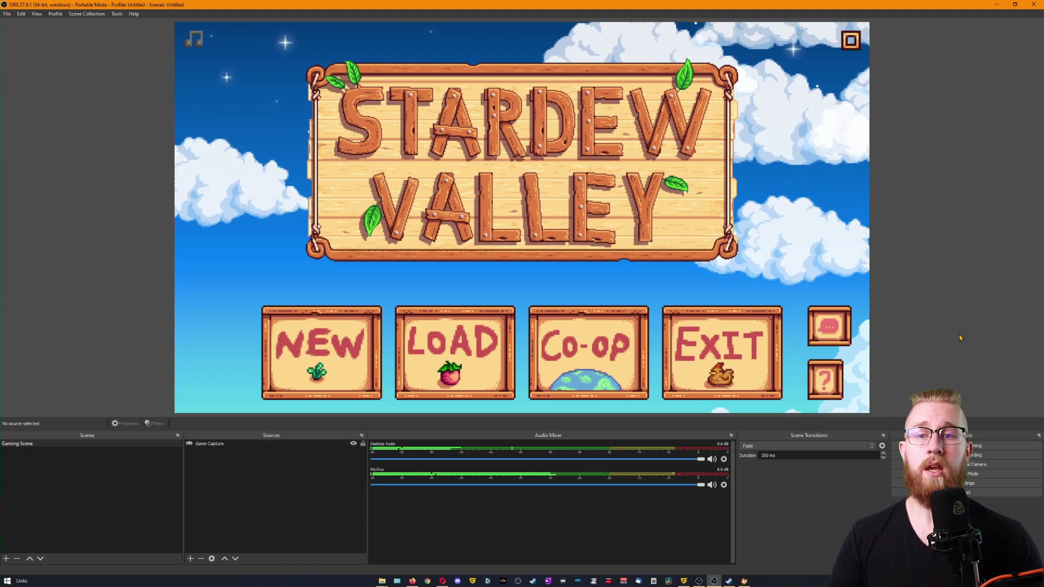
{"action": "key", "text": "alt+Tab"}
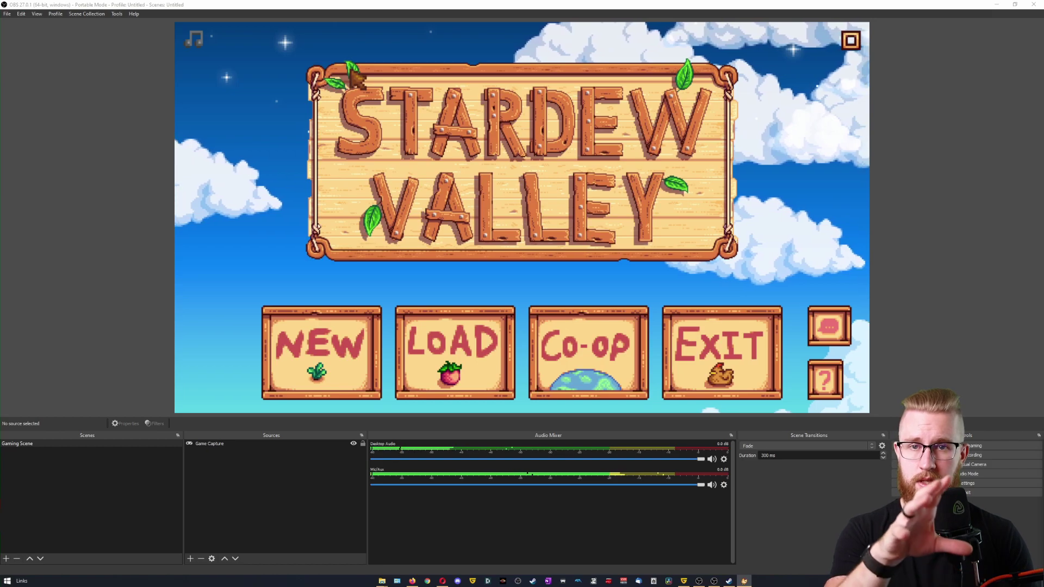
{"action": "left_click", "coordinate": [944, 236]}
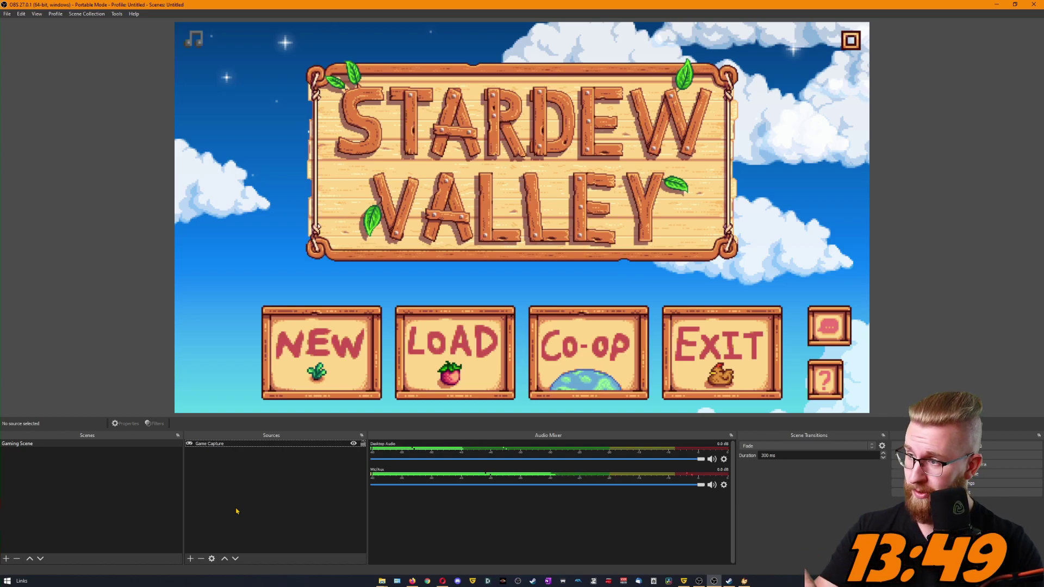
Add a Video Capture Device source named "Face Cam" and choose NewTek NDI Video as its device
{"action": "left_click", "coordinate": [190, 558]}
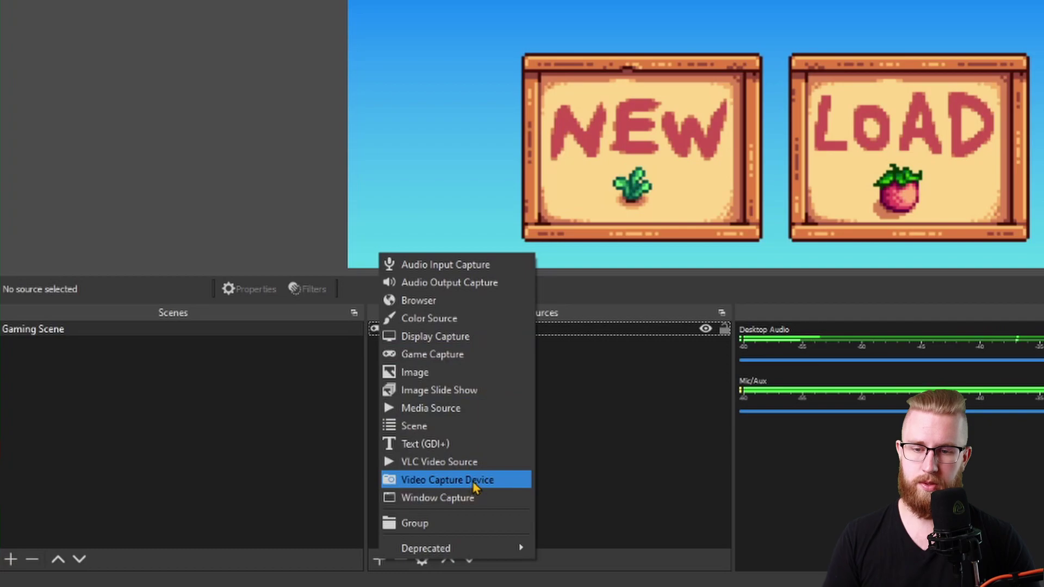
{"action": "left_click", "coordinate": [475, 487]}
{"action": "type", "text": "Face Cam"}
{"action": "key", "text": "Return"}
{"action": "left_click", "coordinate": [811, 257]}
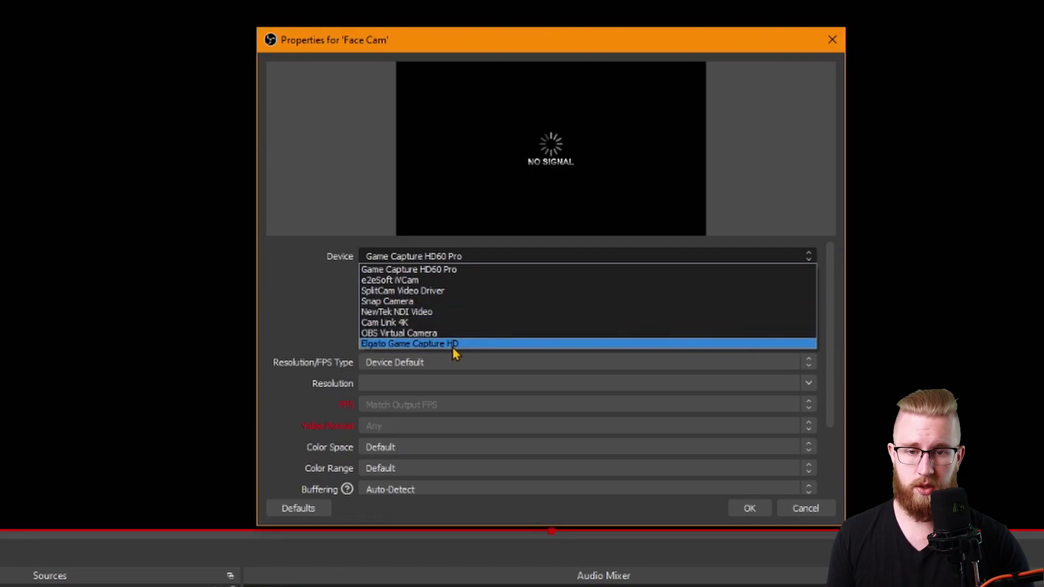
{"action": "left_click", "coordinate": [439, 312]}
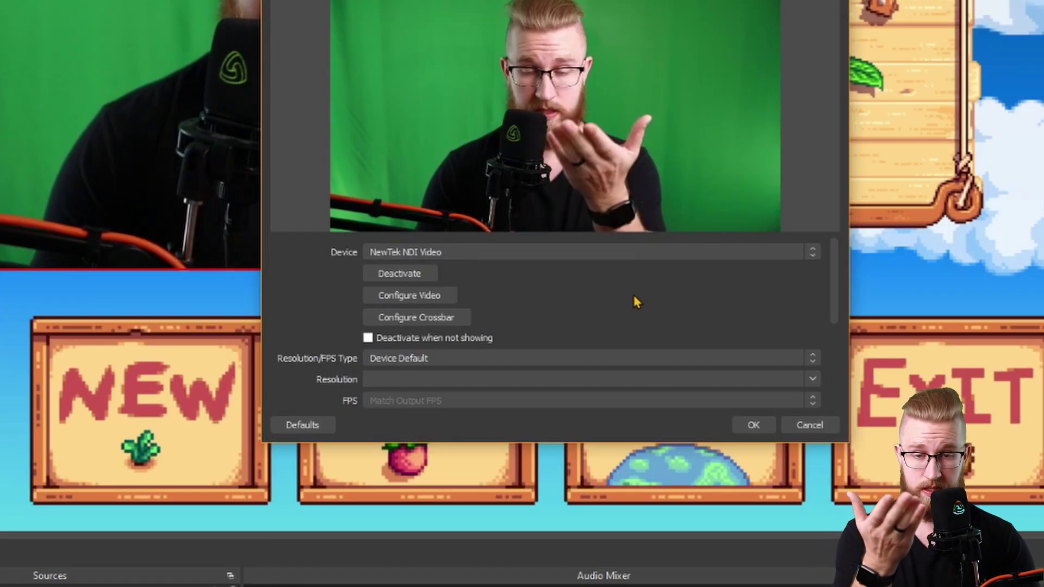
Try the Custom Resolution/FPS type for the Face Cam and restore it to Device Default
{"action": "scroll", "coordinate": [381, 348], "scroll_direction": "down", "scroll_amount": 2}
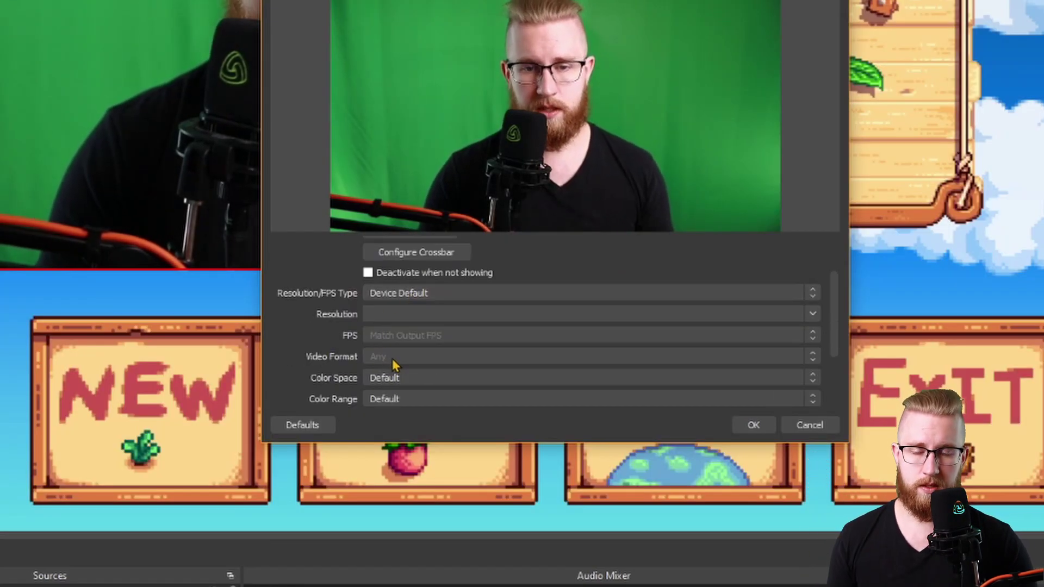
{"action": "left_click", "coordinate": [408, 297]}
{"action": "left_click", "coordinate": [400, 309]}
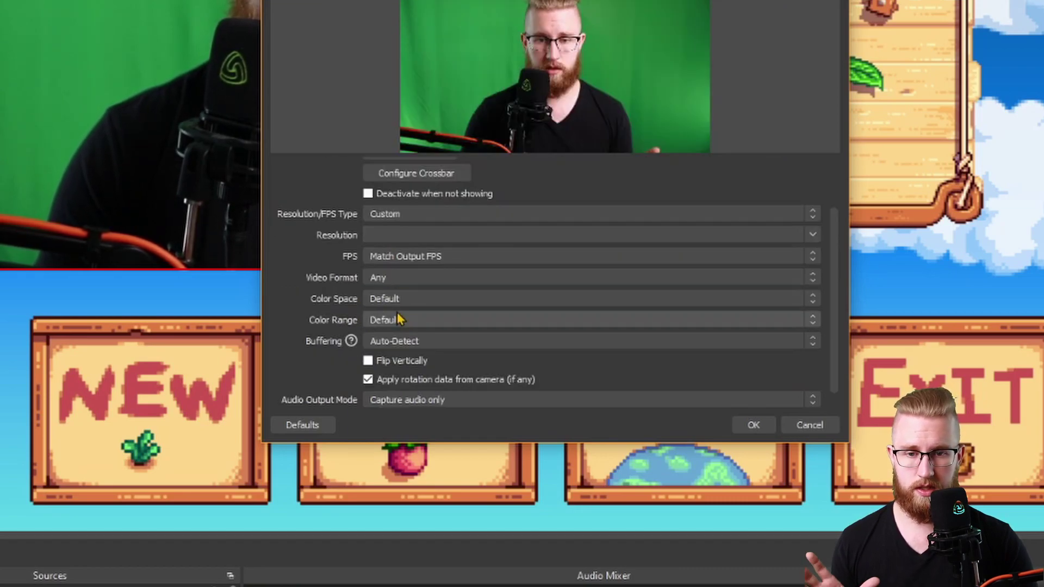
{"action": "left_click", "coordinate": [397, 235]}
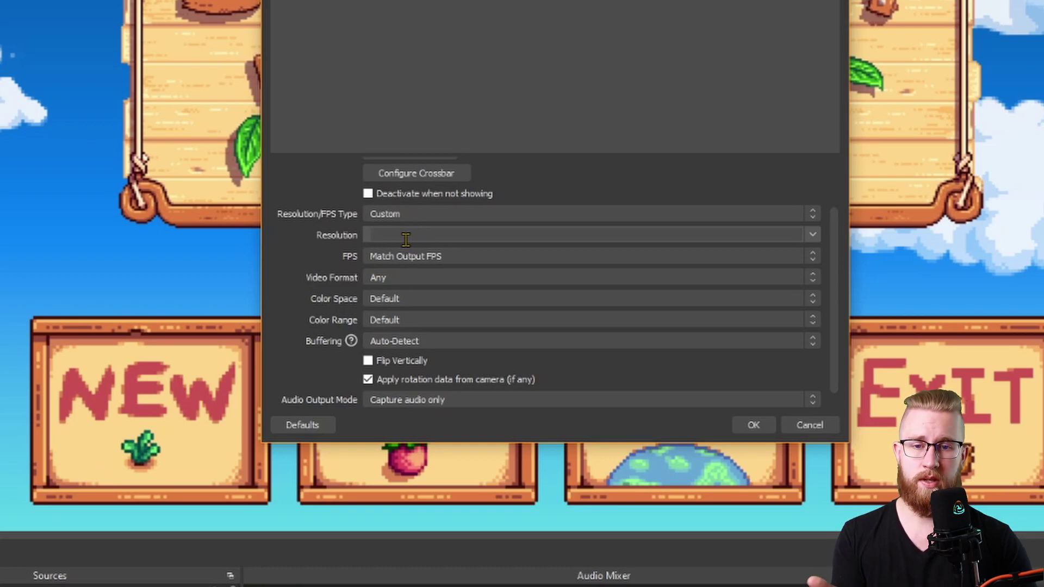
{"action": "left_click", "coordinate": [402, 213]}
{"action": "left_click", "coordinate": [406, 226]}
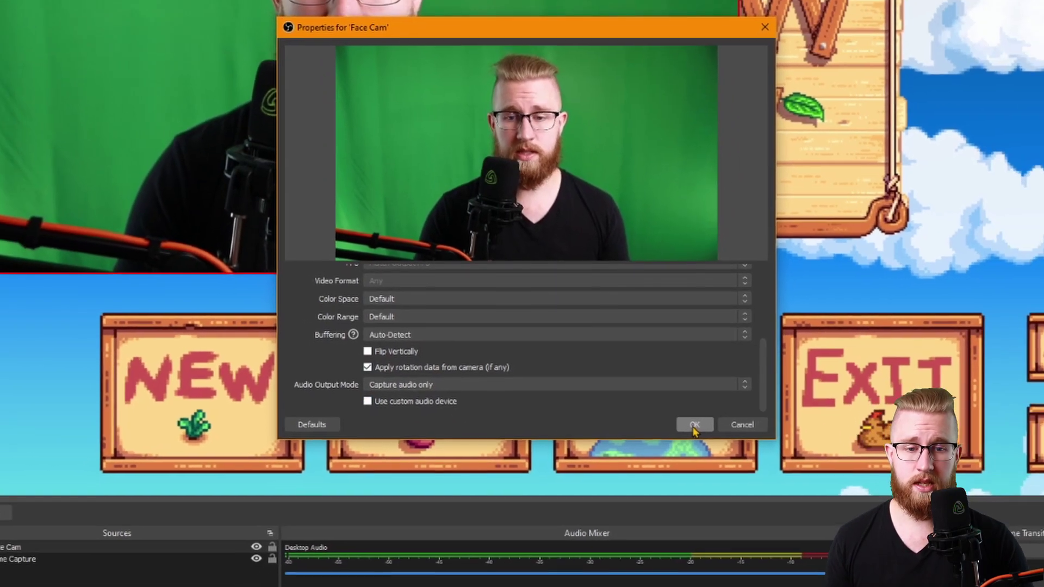
Accept the Face Cam properties and scale the camera to about 45% of the canvas width in the canvas's upper-right corner
{"action": "left_click", "coordinate": [729, 449]}
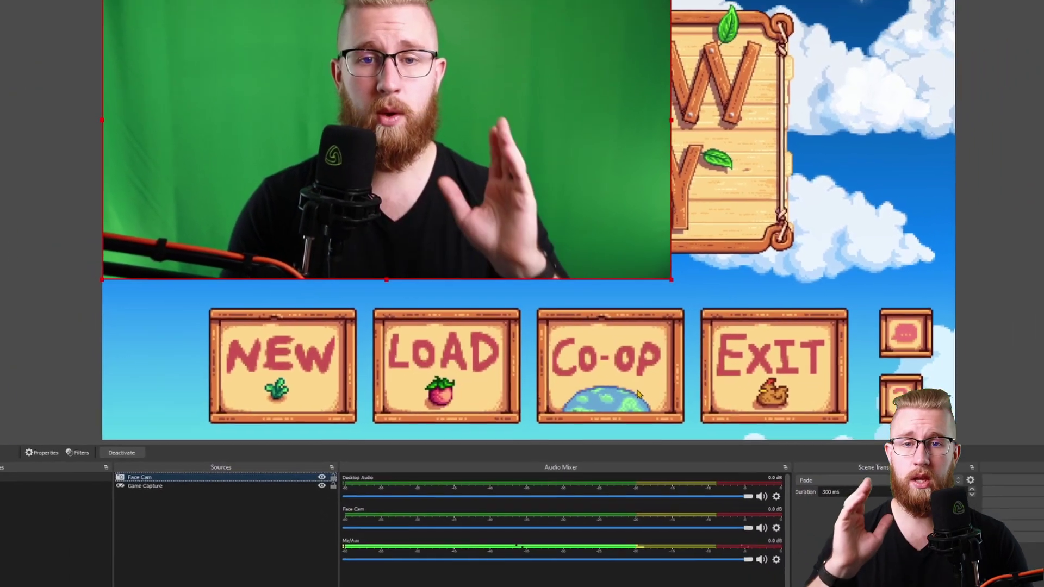
{"action": "left_click_drag", "start_coordinate": [674, 280], "coordinate": [892, 426]}
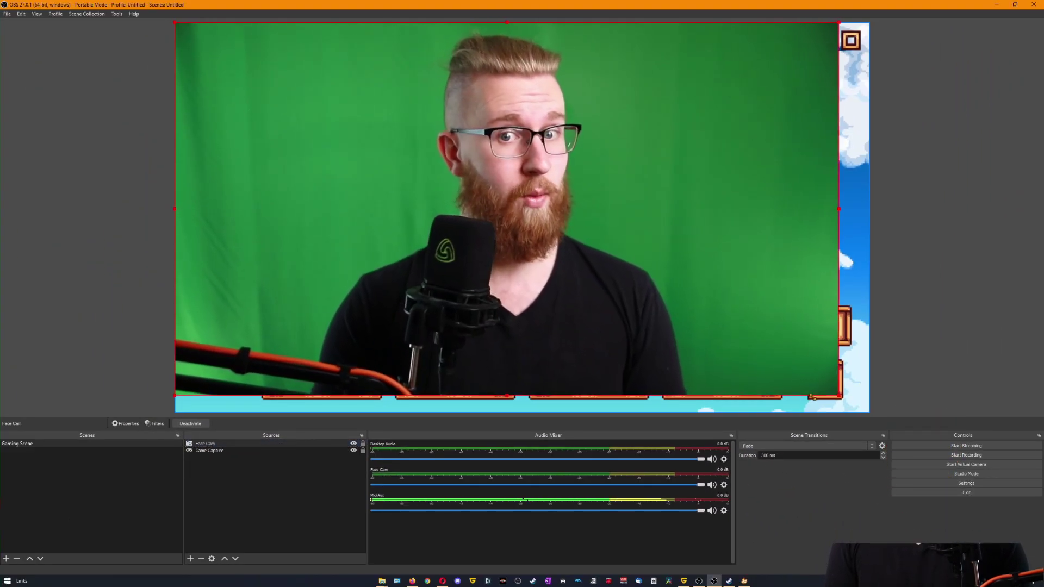
{"action": "left_click_drag", "start_coordinate": [812, 397], "coordinate": [494, 204]}
{"action": "left_click_drag", "start_coordinate": [360, 165], "coordinate": [738, 167]}
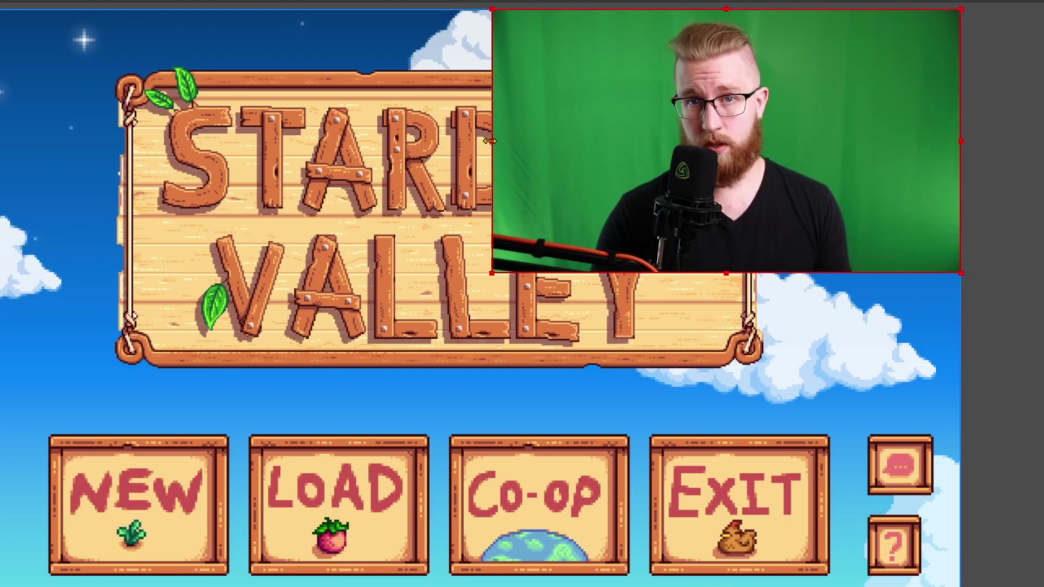
Crop both sides of the Face Cam source to a narrow portrait frame around the person
{"action": "left_click_drag", "start_coordinate": [490, 141], "coordinate": [632, 126]}
{"action": "left_click_drag", "start_coordinate": [961, 141], "coordinate": [799, 141]}
{"action": "left_click_drag", "start_coordinate": [626, 141], "coordinate": [659, 141]}
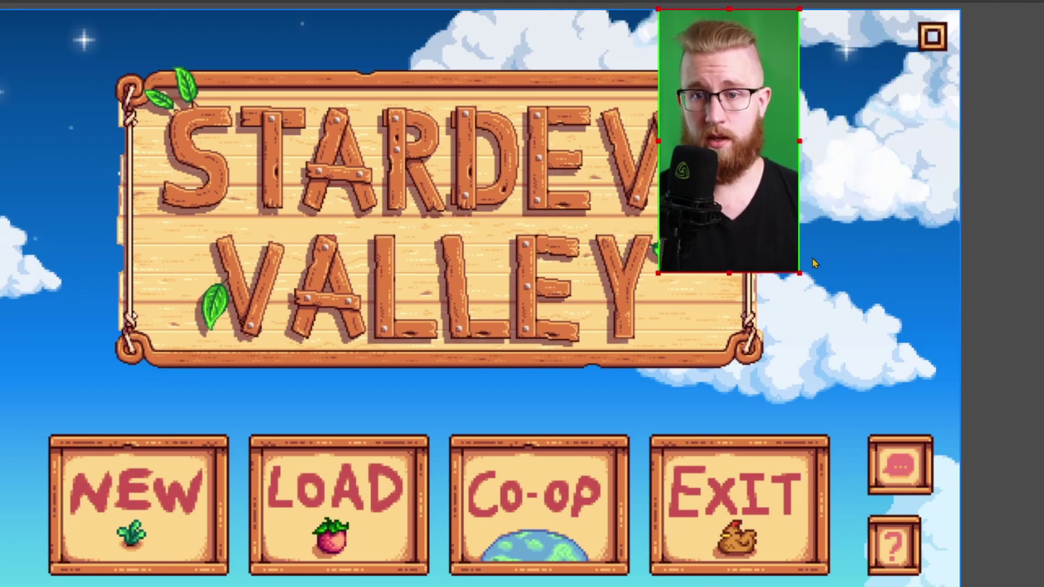
Enlarge the cropped Face Cam in the canvas's upper-right corner and crop its lower and upper edges to a head-and-shoulders frame
{"action": "left_click_drag", "start_coordinate": [799, 273], "coordinate": [961, 466]}
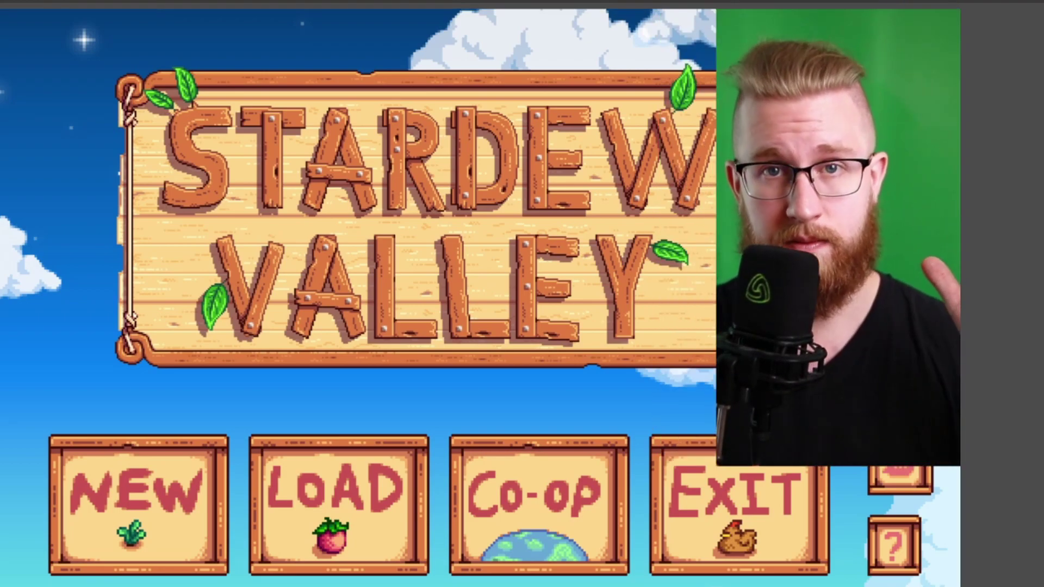
{"action": "left_click", "coordinate": [840, 462]}
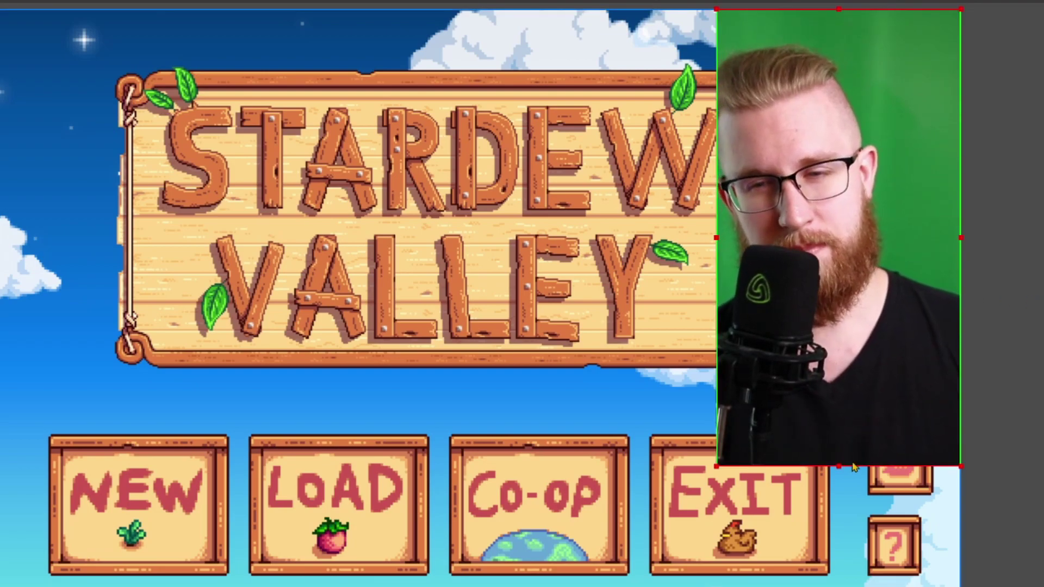
{"action": "left_click_drag", "start_coordinate": [839, 465], "coordinate": [839, 321]}
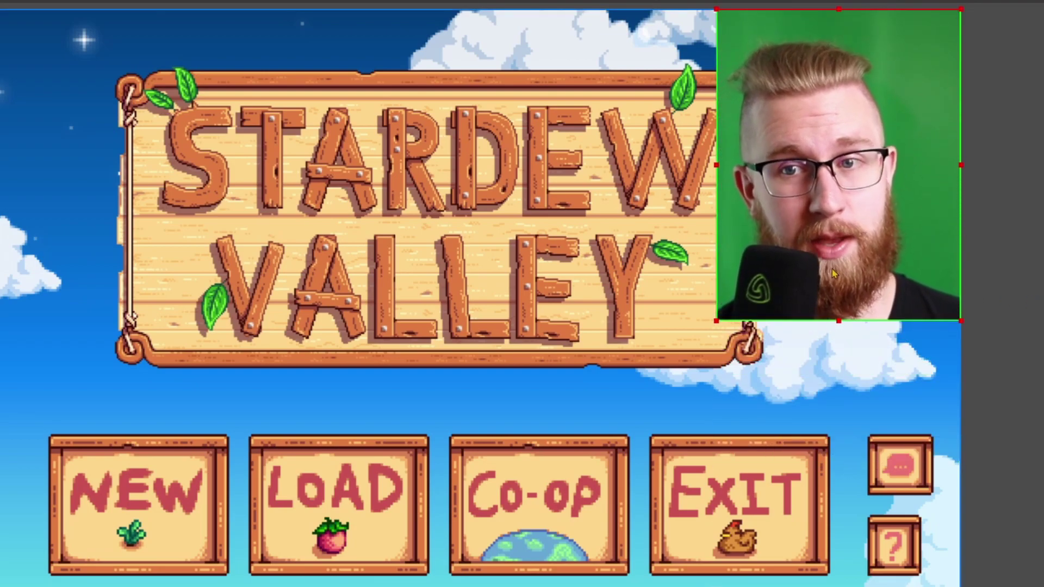
{"action": "left_click_drag", "start_coordinate": [840, 10], "coordinate": [840, 37]}
{"action": "left_click_drag", "start_coordinate": [840, 163], "coordinate": [840, 137]}
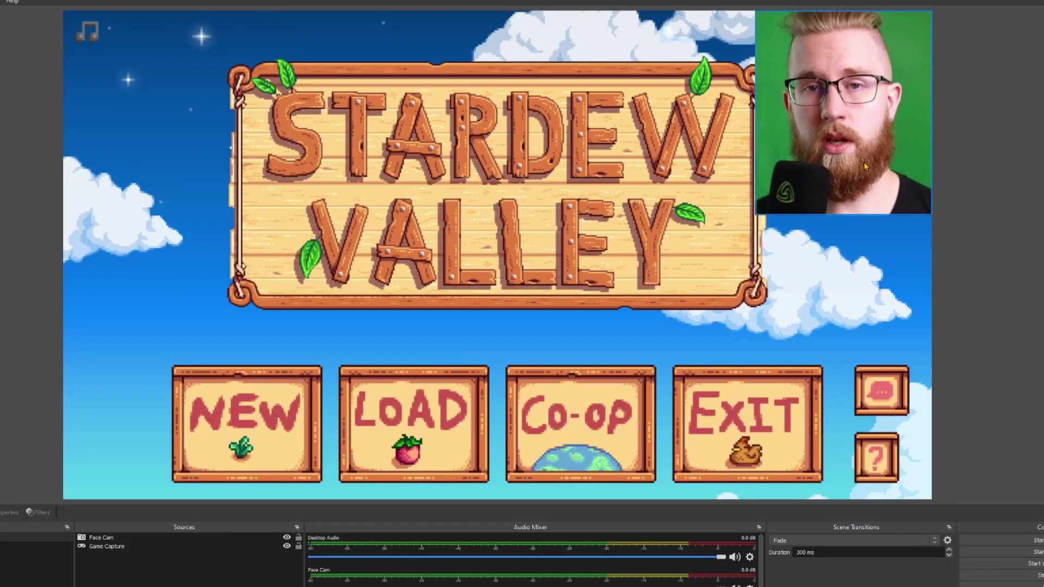
Try the Face Cam in the canvas's upper-left corner and place it in the lower-right corner
{"action": "left_click_drag", "start_coordinate": [849, 146], "coordinate": [154, 120]}
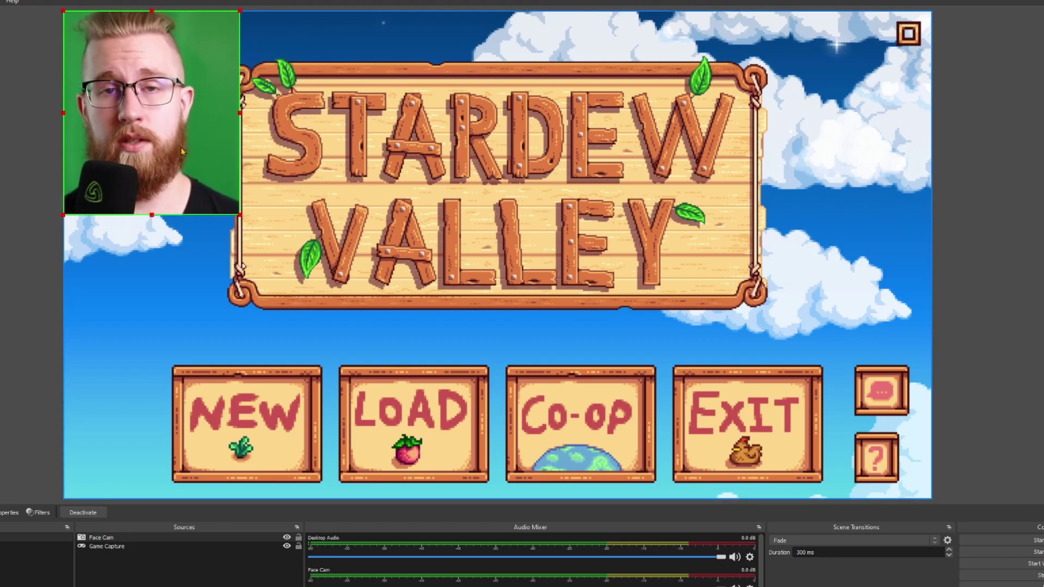
{"action": "left_click_drag", "start_coordinate": [178, 118], "coordinate": [871, 402]}
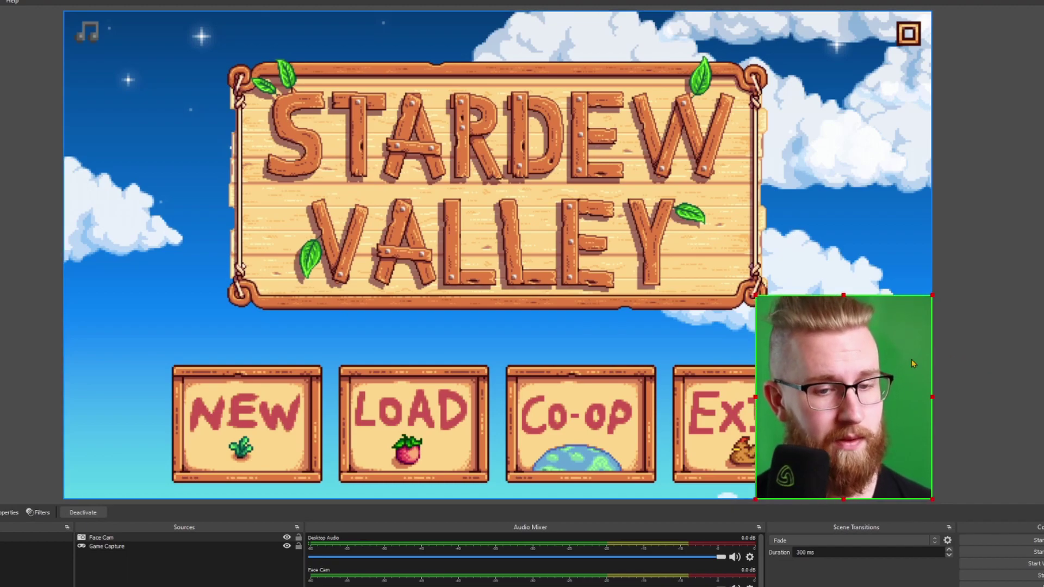
Lock the Game Capture source so it cannot be moved on the canvas
{"action": "left_click", "coordinate": [500, 283]}
{"action": "mouse_move", "coordinate": [499, 283]}
{"action": "left_mouse_down"}
{"action": "mouse_move", "coordinate": [303, 168]}
{"action": "mouse_move", "coordinate": [506, 283]}
{"action": "left_mouse_up"}
{"action": "left_click", "coordinate": [149, 561]}
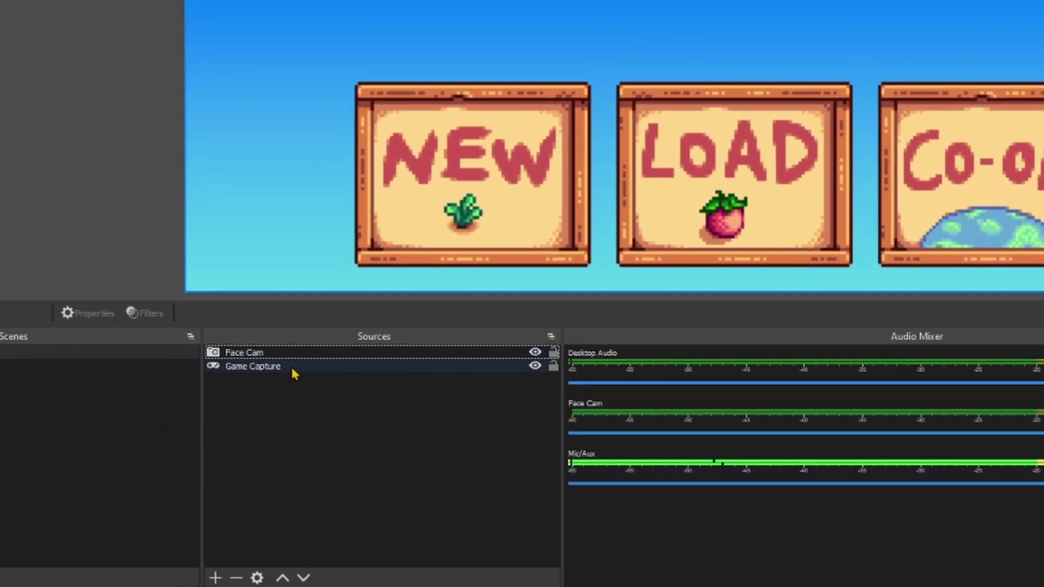
{"action": "left_click", "coordinate": [305, 510]}
{"action": "left_click", "coordinate": [554, 368]}
{"action": "left_click", "coordinate": [478, 505]}
Move the Face Cam to the canvas's upper-right corner above the locked game capture and deselect it
{"action": "left_click_drag", "start_coordinate": [683, 133], "coordinate": [387, 353]}
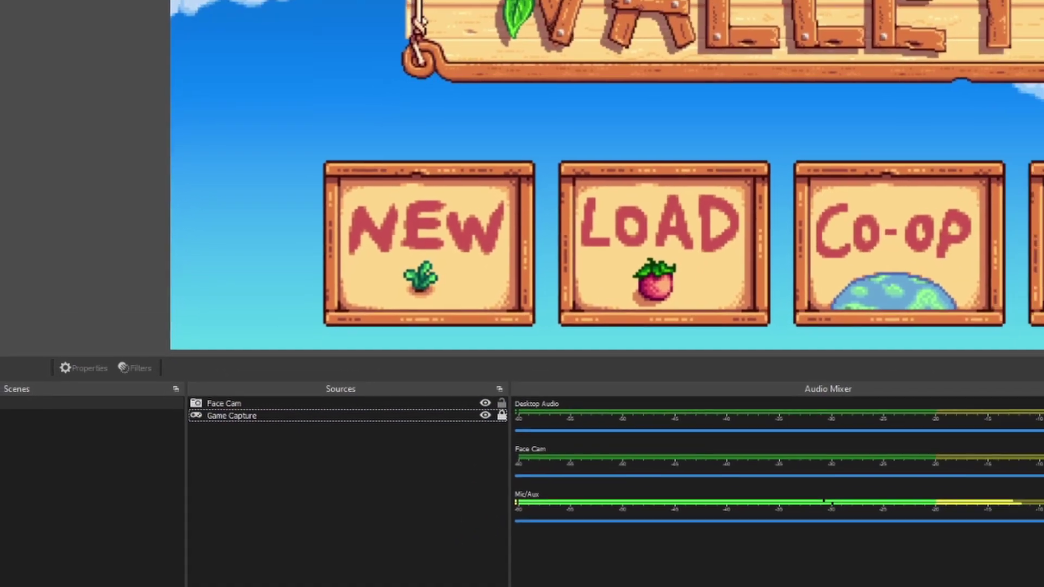
{"action": "left_click_drag", "start_coordinate": [896, 375], "coordinate": [899, 144]}
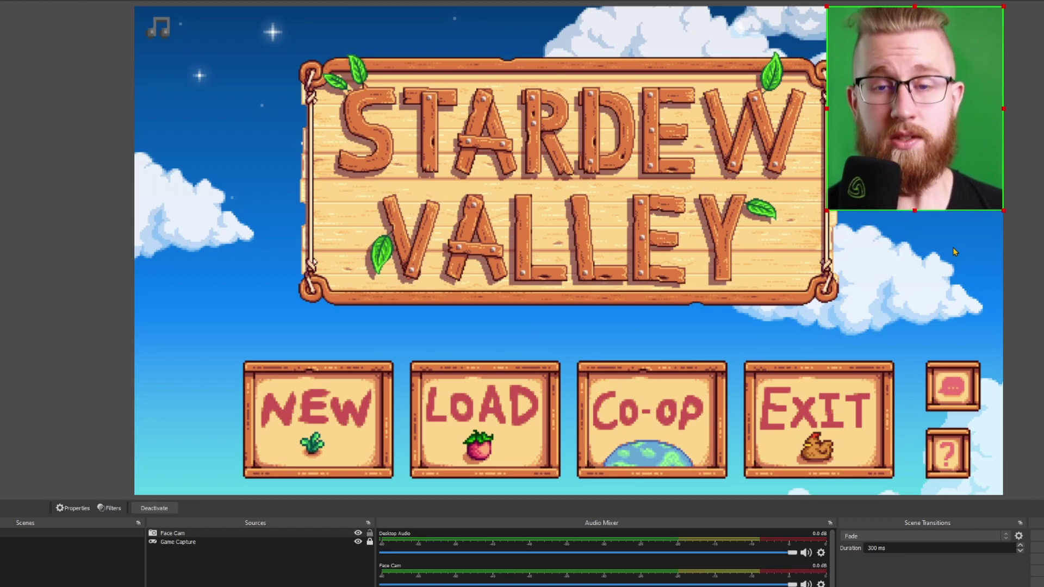
{"action": "left_click", "coordinate": [1023, 250]}
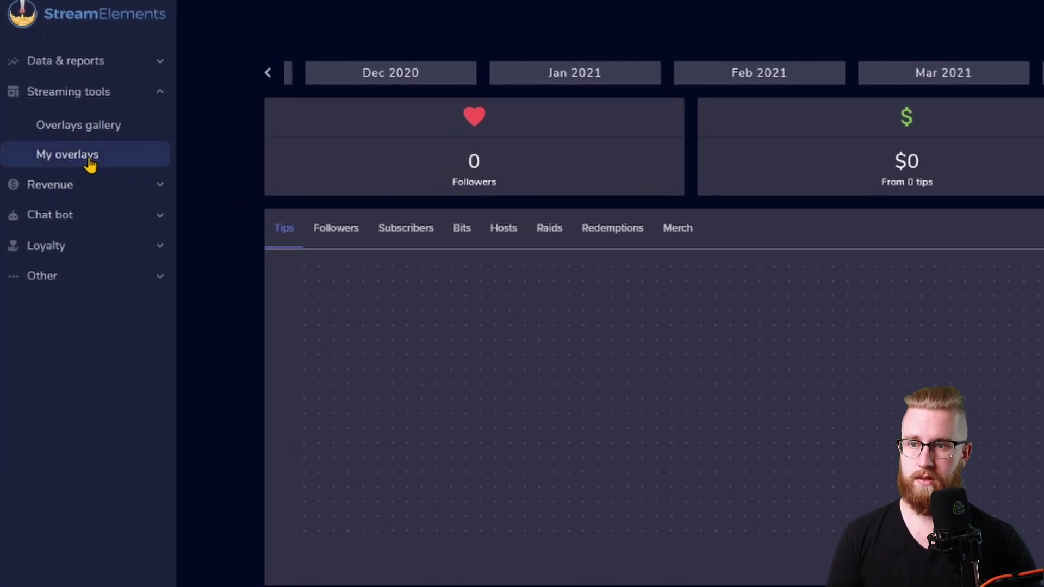
In StreamElements, go to My overlays and create a new overlay with 1080p resolution
{"action": "left_click", "coordinate": [137, 98]}
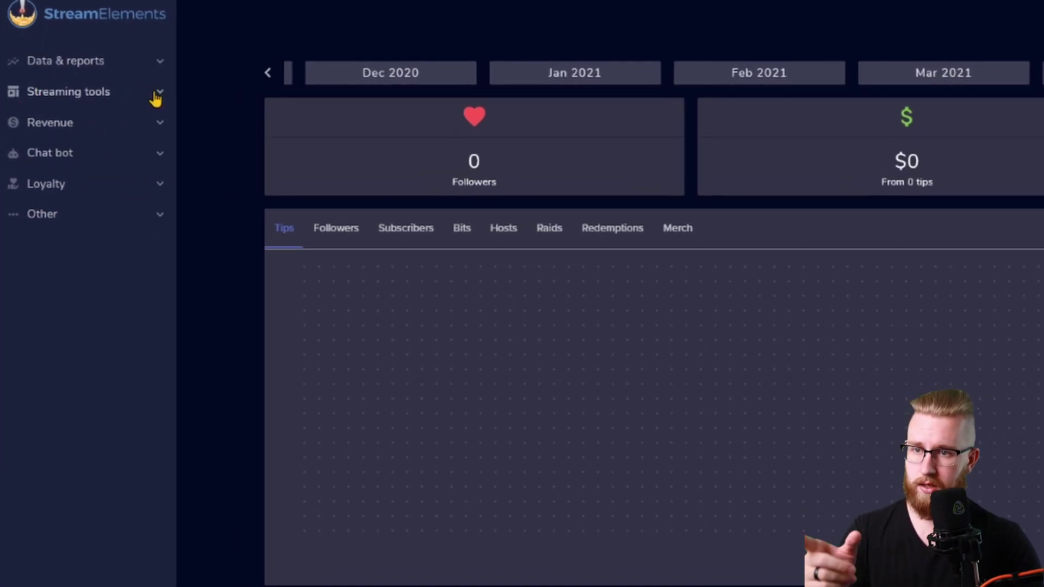
{"action": "left_click", "coordinate": [129, 106]}
{"action": "left_click", "coordinate": [87, 162]}
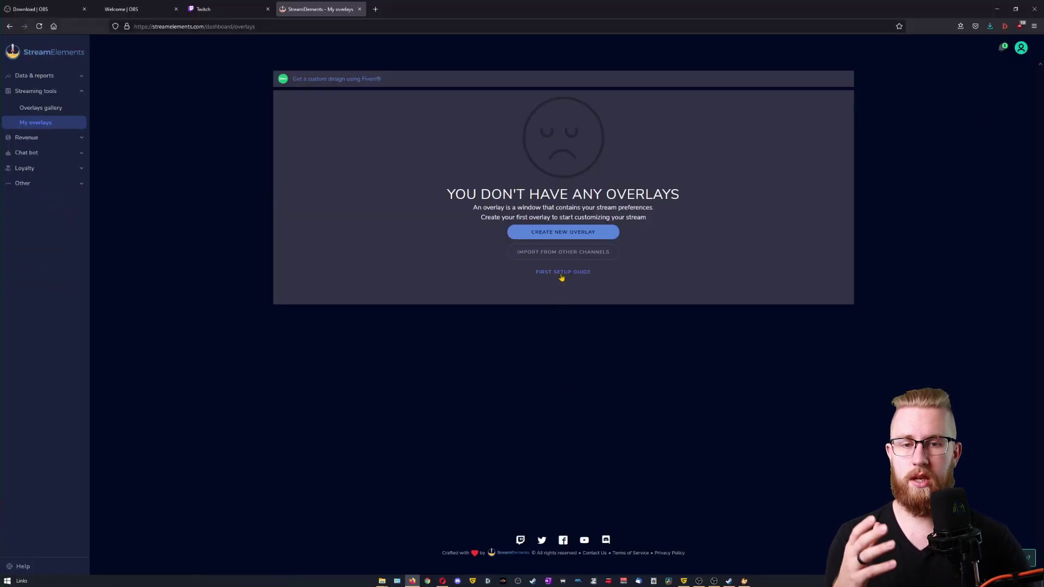
{"action": "left_click", "coordinate": [570, 233]}
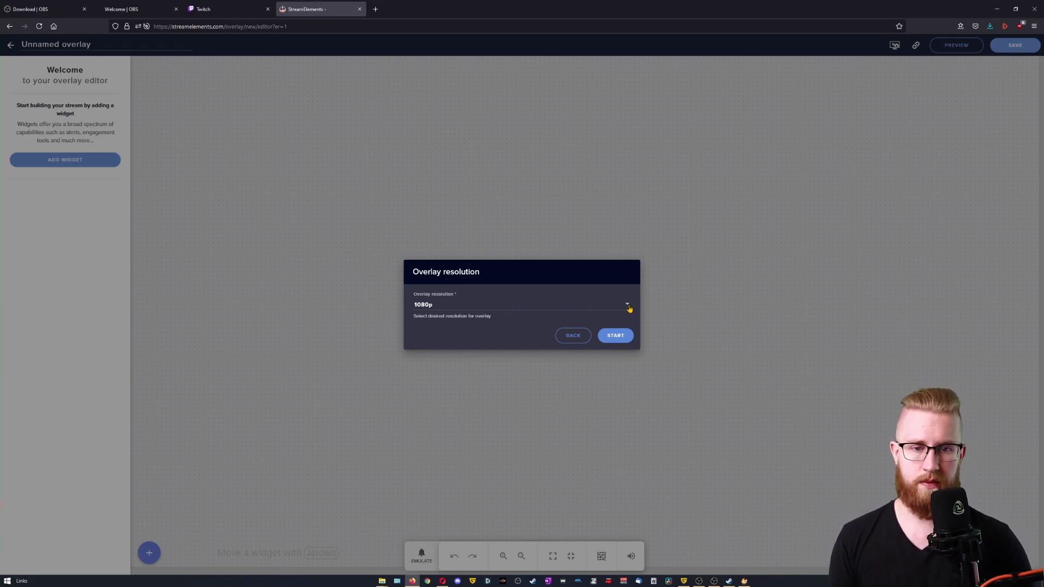
{"action": "left_click", "coordinate": [628, 307]}
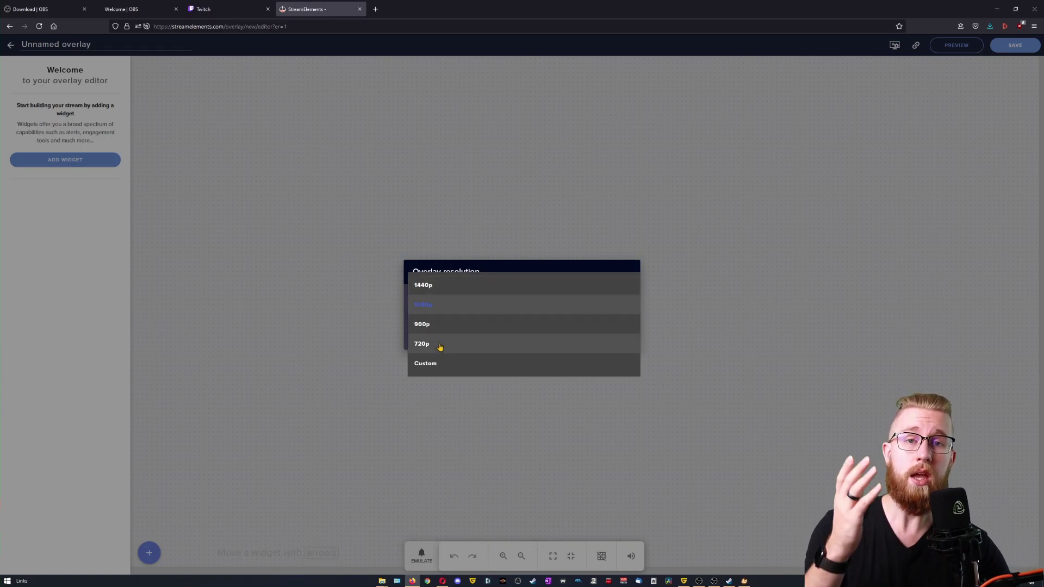
{"action": "left_click", "coordinate": [440, 308]}
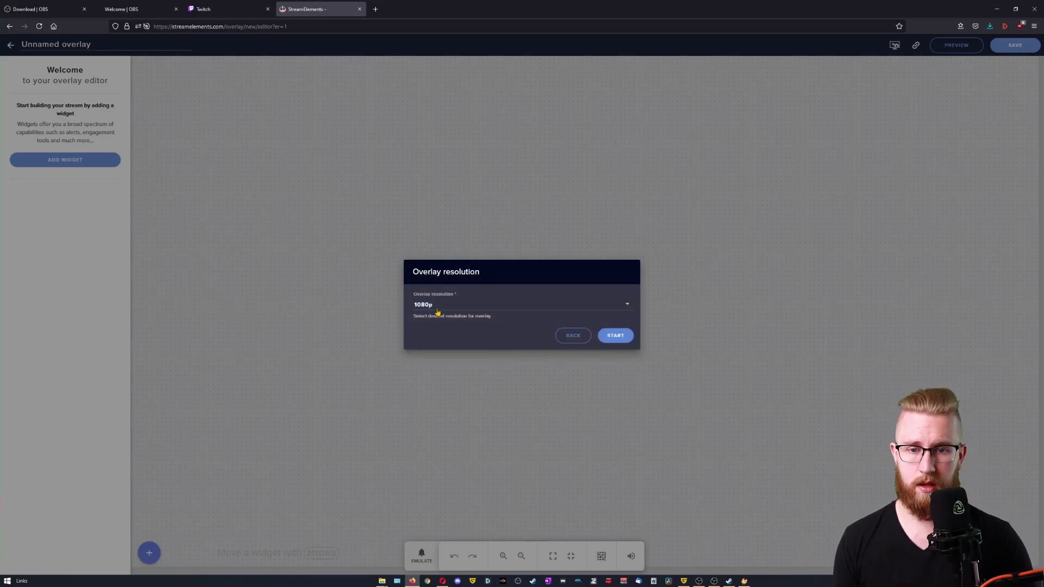
{"action": "left_click", "coordinate": [616, 336]}
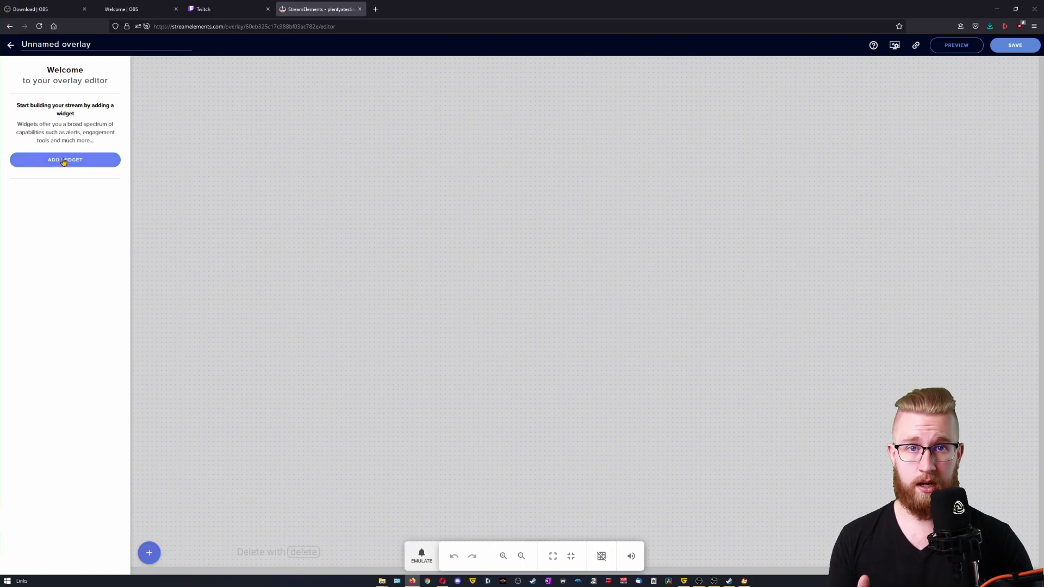
Add an AlertBox widget from the Alerts category to the empty overlay
{"action": "left_click", "coordinate": [64, 161]}
{"action": "mouse_move", "coordinate": [205, 380]}
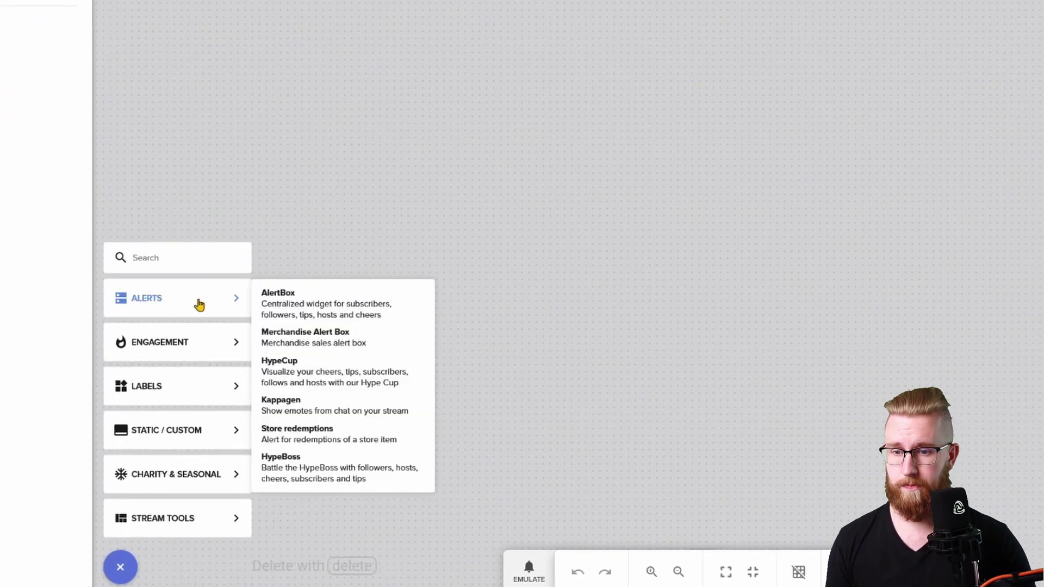
{"action": "left_click", "coordinate": [335, 308]}
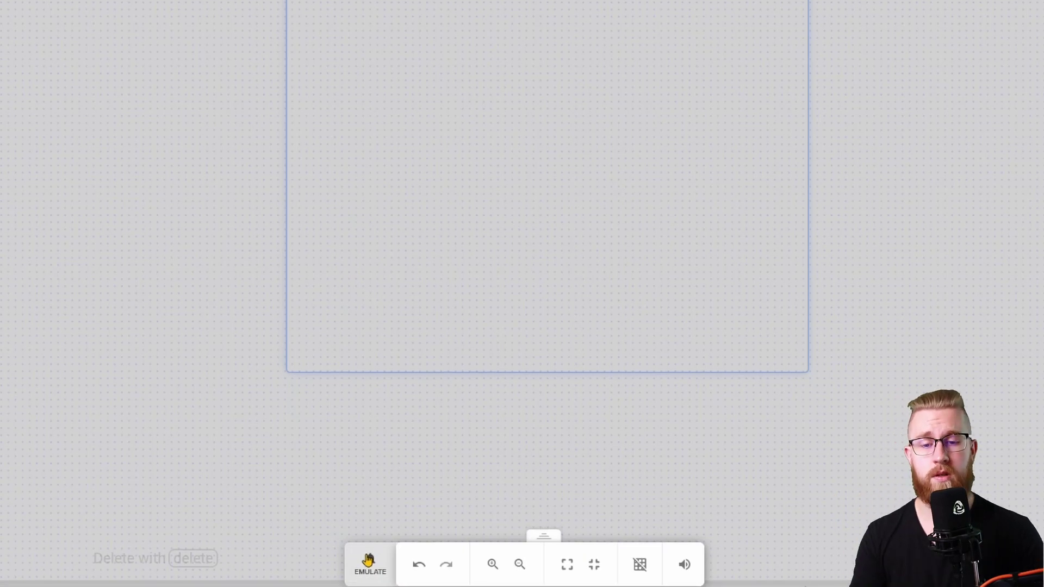
Emulate a follower event to preview the AlertBox's follower alert
{"action": "left_click", "coordinate": [368, 561]}
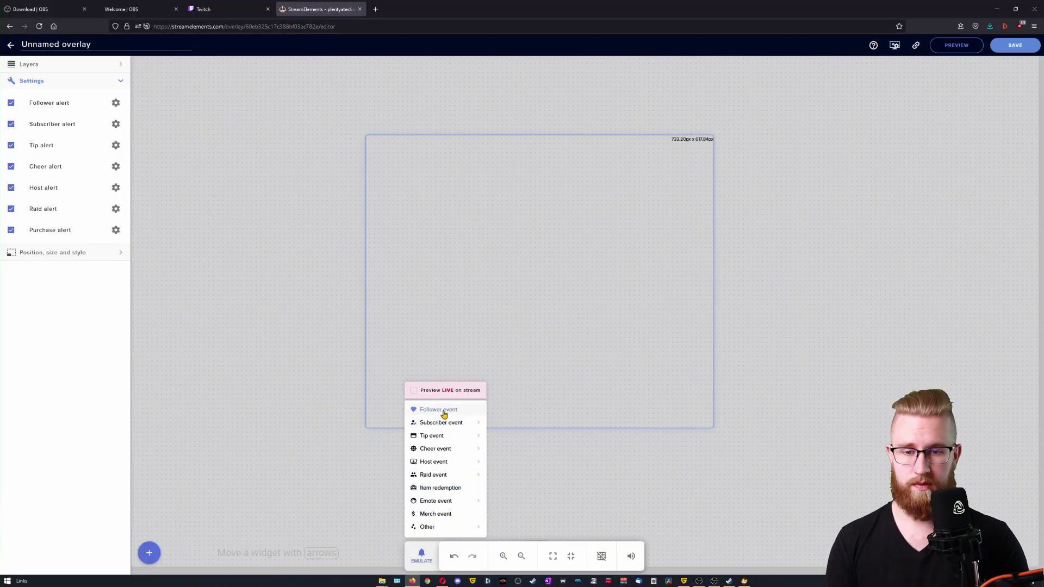
{"action": "left_click", "coordinate": [444, 415]}
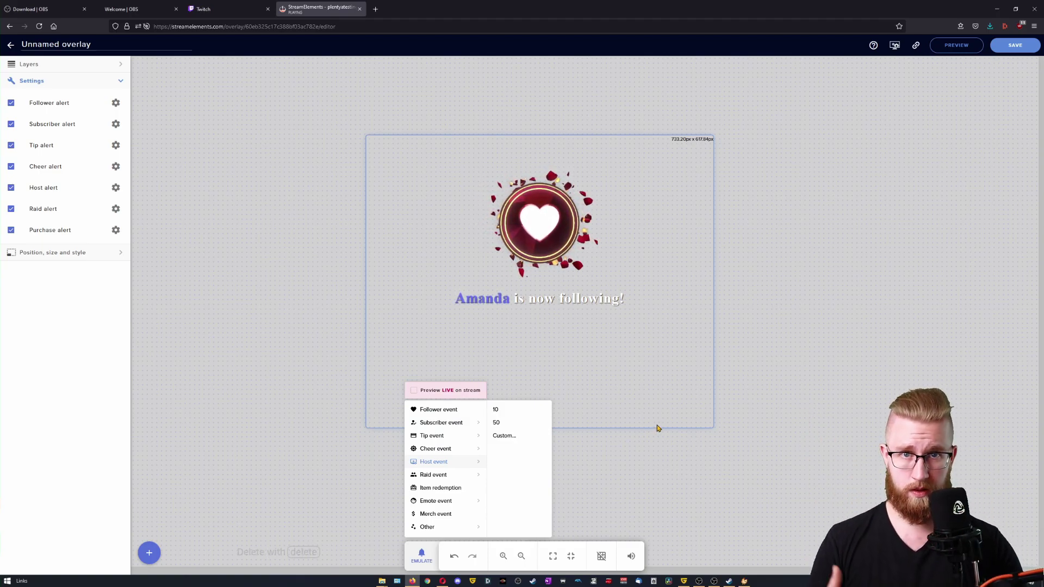
{"action": "left_click", "coordinate": [565, 231]}
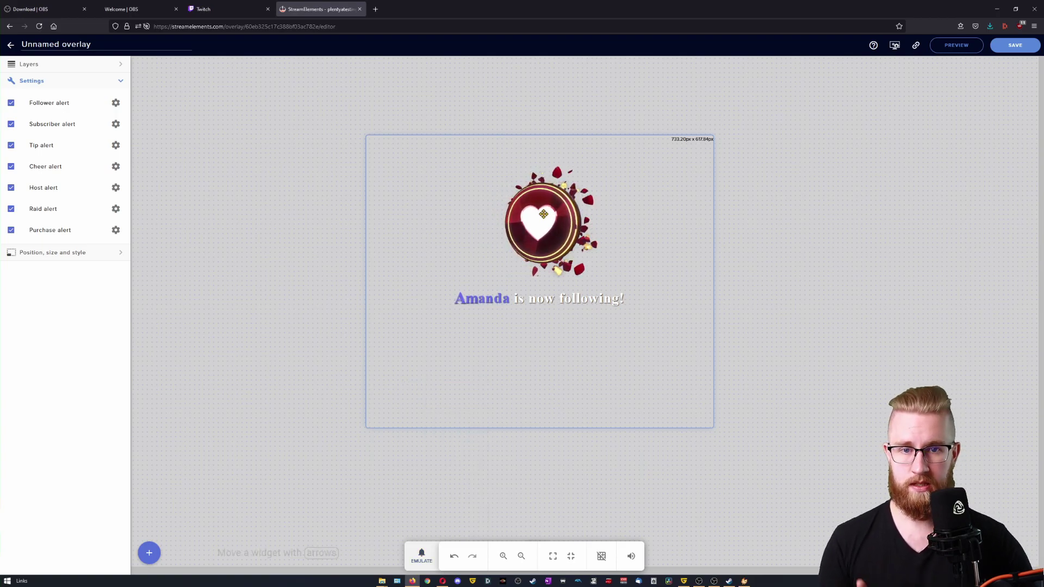
Shrink the AlertBox to about 394 × 409 px and place it in the overlay's lower-left corner
{"action": "mouse_move", "coordinate": [541, 216]}
{"action": "left_mouse_down"}
{"action": "mouse_move", "coordinate": [554, 225]}
{"action": "mouse_move", "coordinate": [543, 229]}
{"action": "left_mouse_up"}
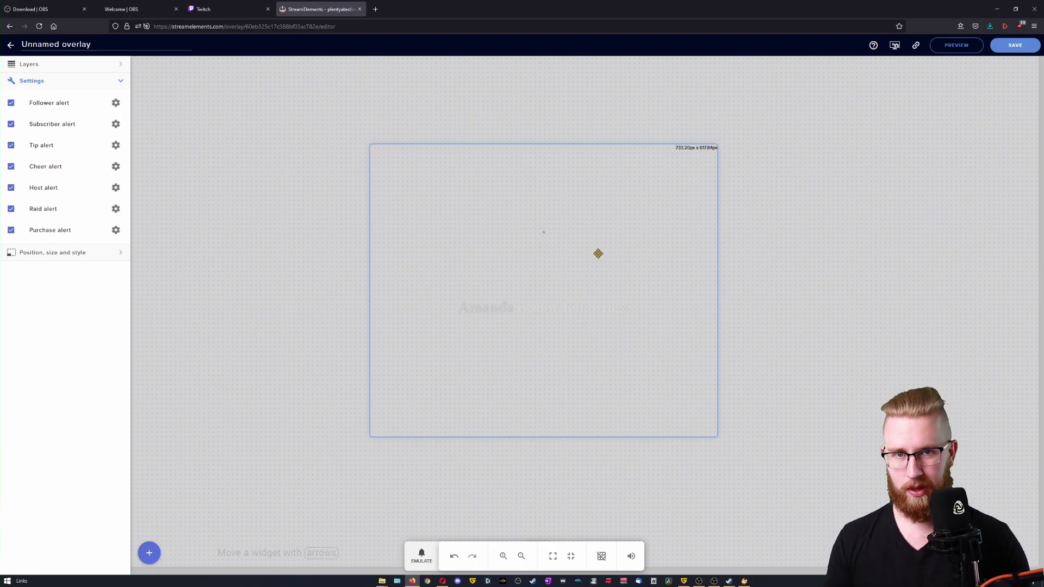
{"action": "left_click_drag", "start_coordinate": [558, 299], "coordinate": [576, 515]}
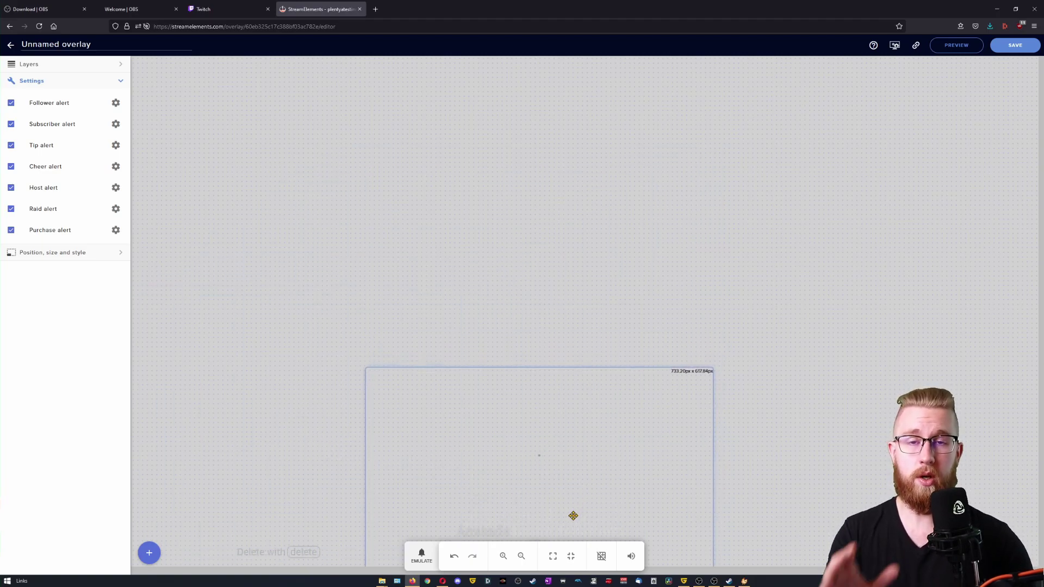
{"action": "left_click_drag", "start_coordinate": [573, 515], "coordinate": [270, 432]}
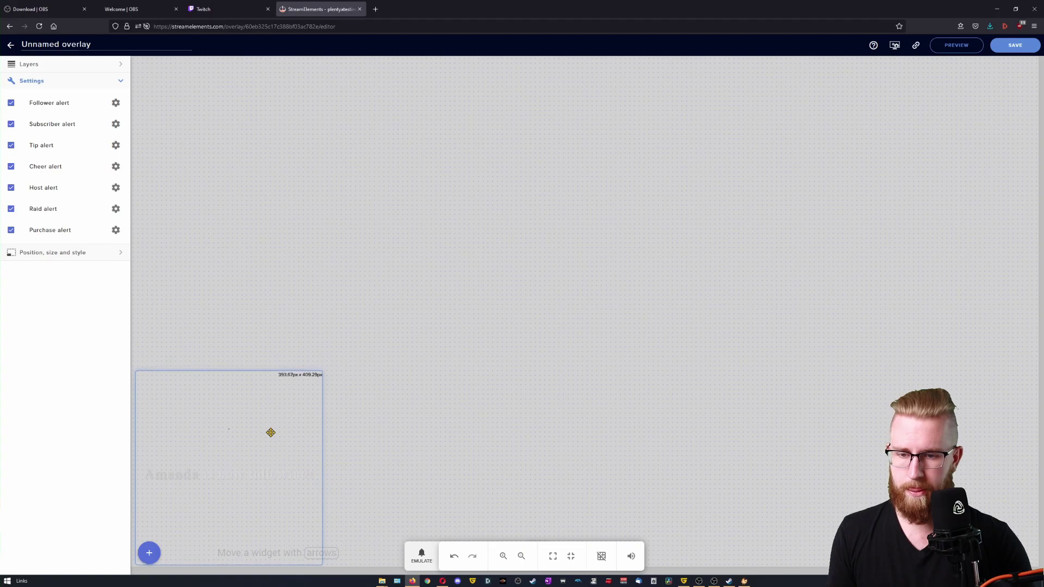
Emulate a subscriber event with value 1 to preview the alert in the resized AlertBox
{"action": "left_click", "coordinate": [421, 555]}
{"action": "mouse_move", "coordinate": [449, 427]}
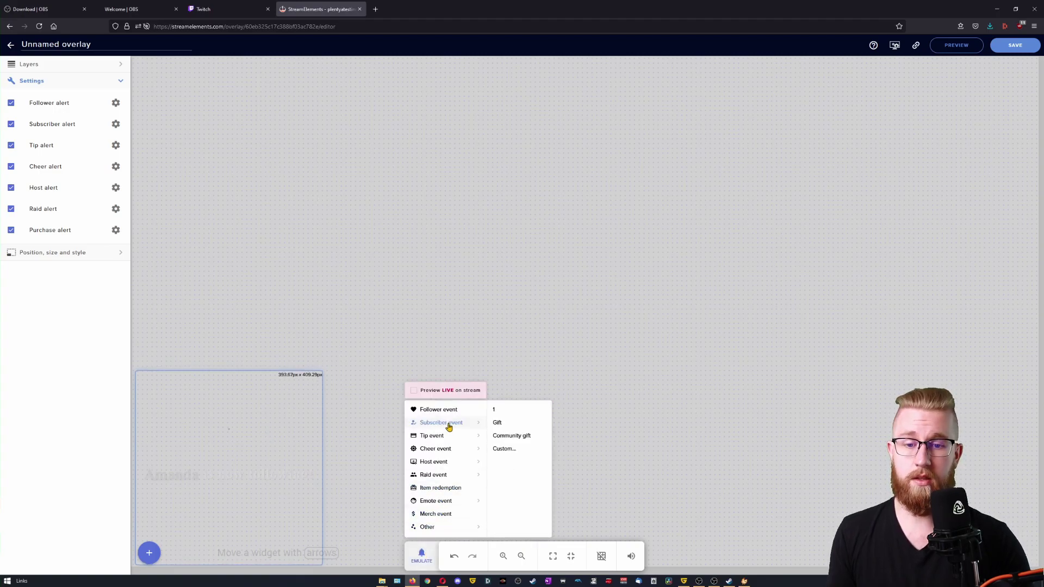
{"action": "left_click", "coordinate": [496, 412]}
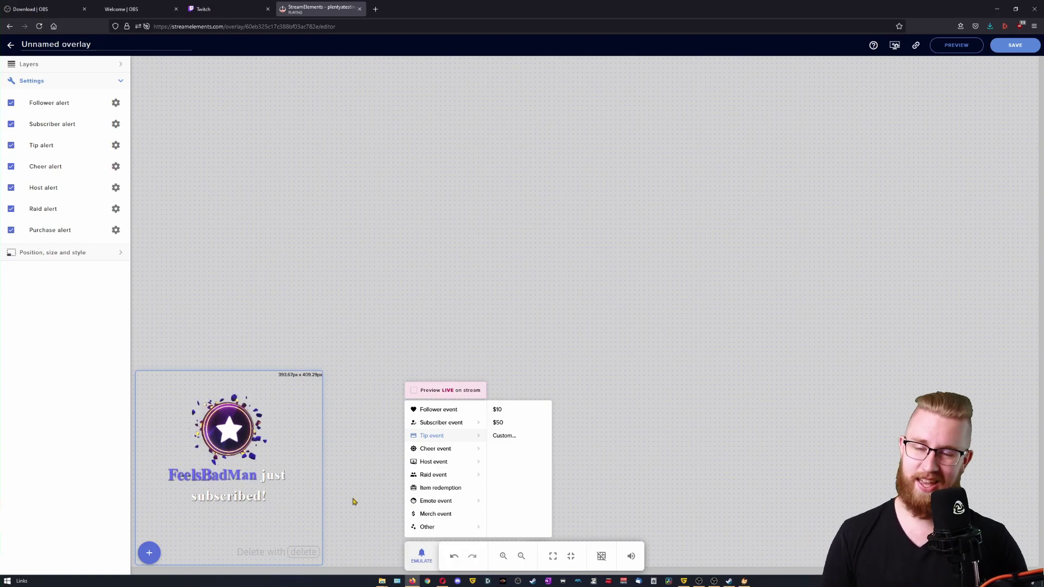
{"action": "mouse_move", "coordinate": [454, 429]}
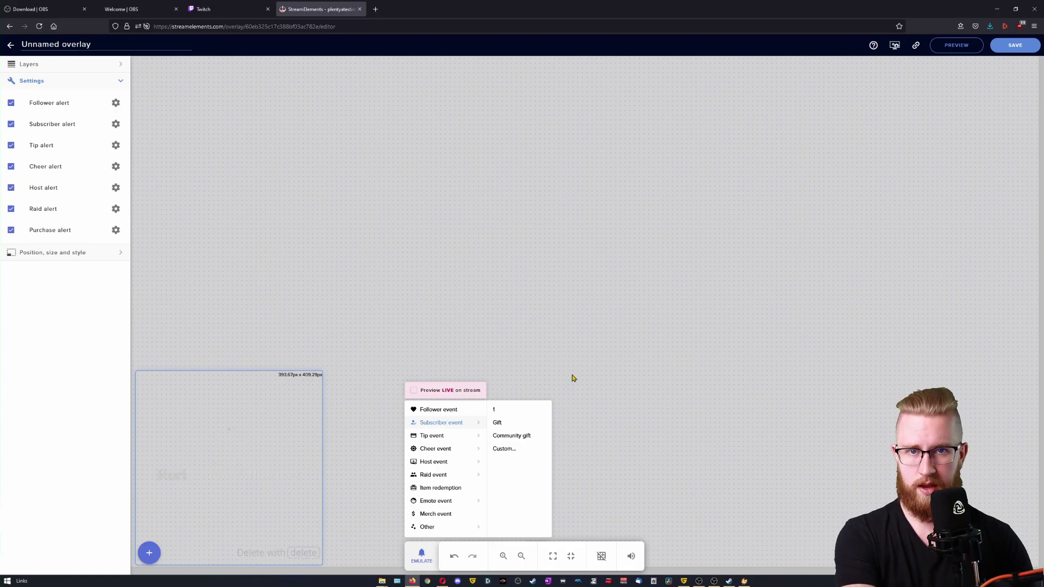
{"action": "left_click", "coordinate": [636, 296]}
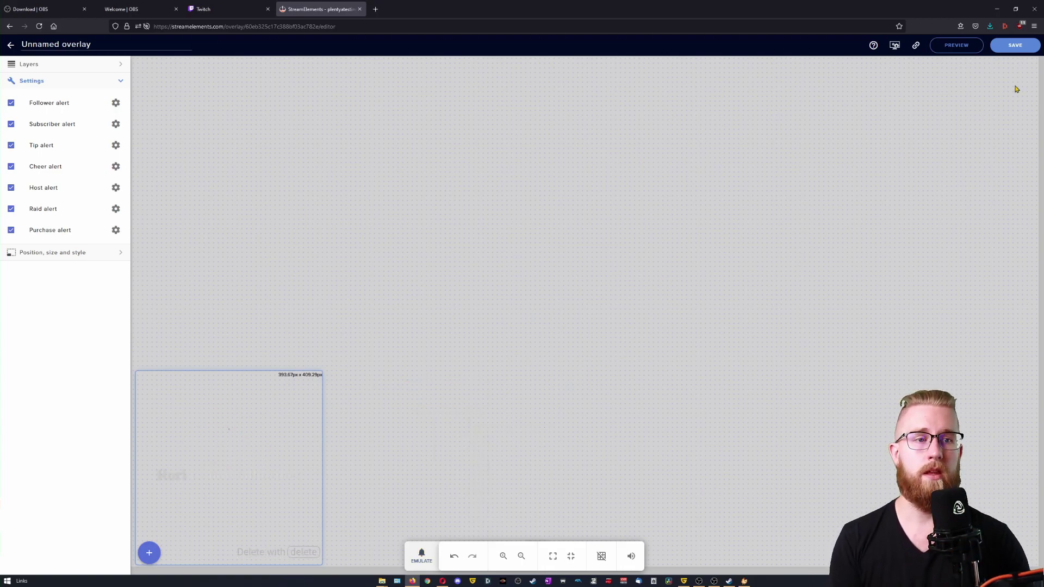
Save the overlay as "Our First Overlay" and copy its URL
{"action": "left_click", "coordinate": [1014, 47]}
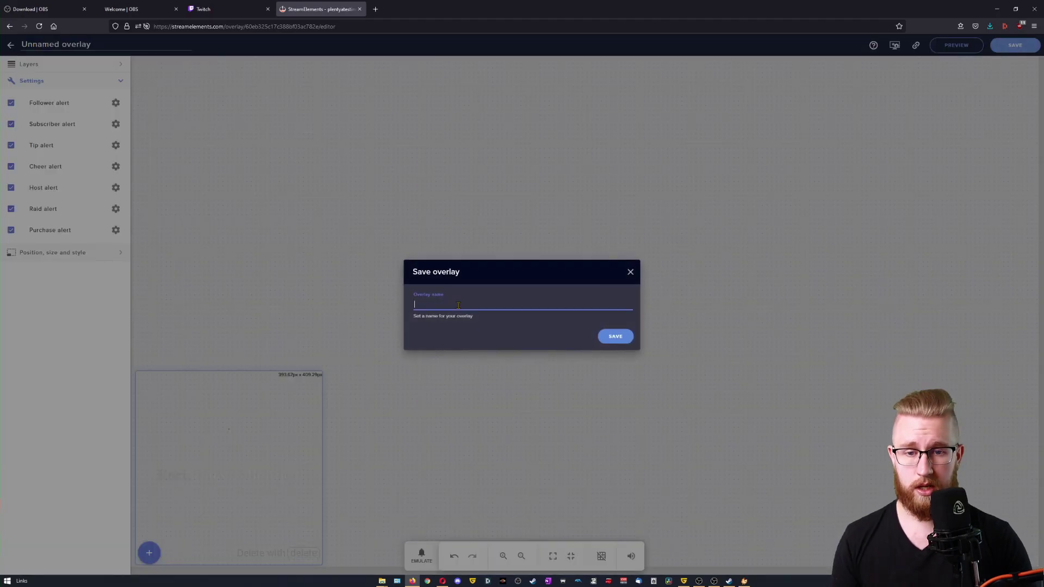
{"action": "type", "text": "Our First Ove"}
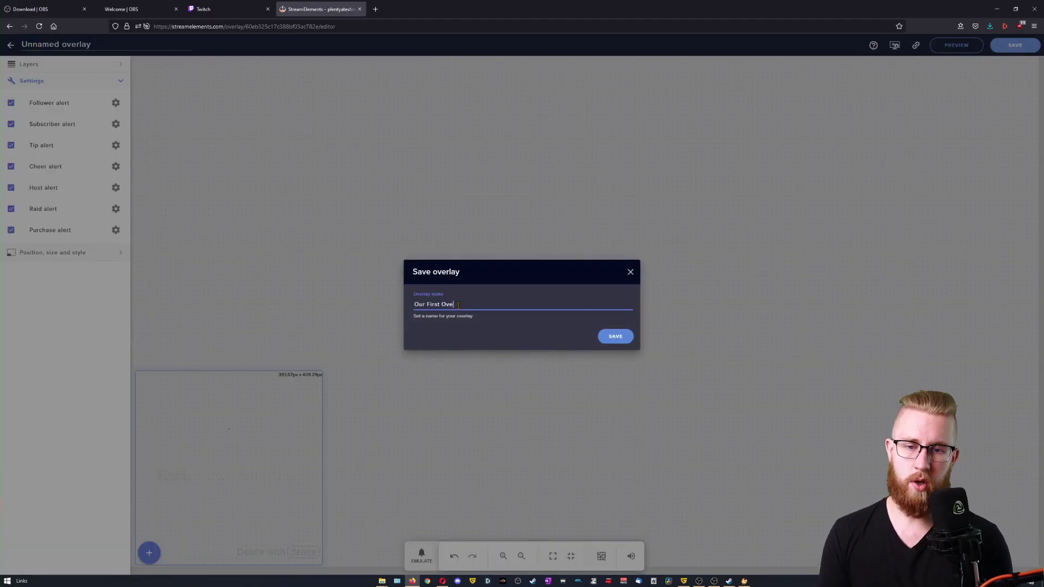
{"action": "type", "text": "rlay"}
{"action": "left_click", "coordinate": [615, 337]}
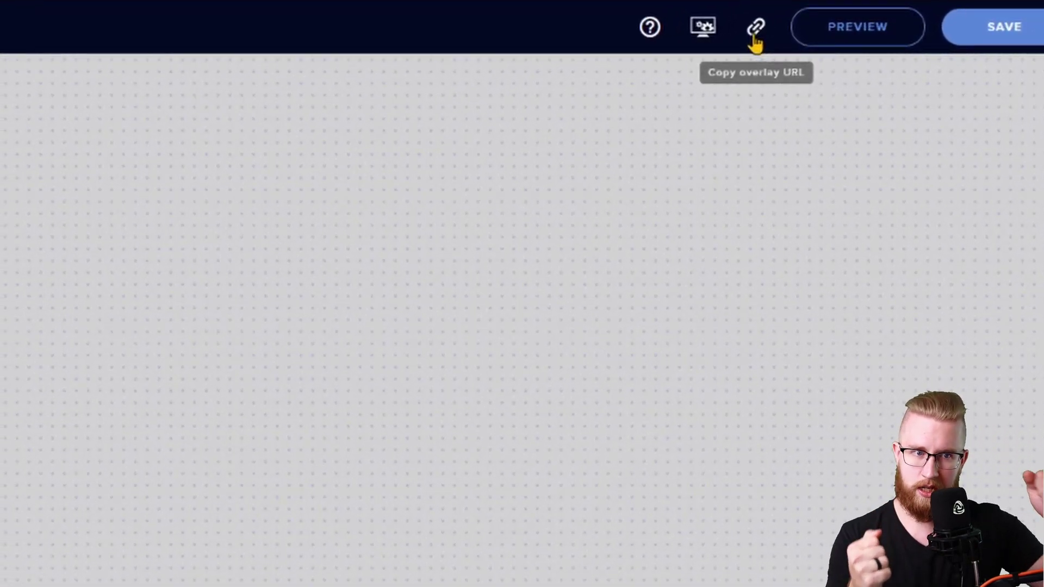
{"action": "left_click", "coordinate": [755, 36]}
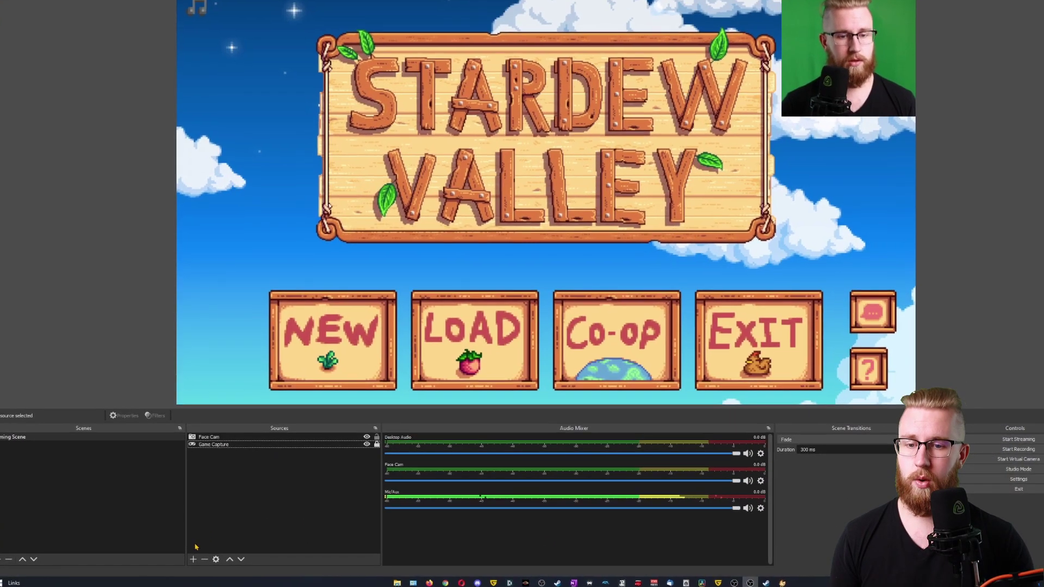
Switch to OBS and create a new Browser source named "Alerts" in the Gaming Scene
{"action": "left_click", "coordinate": [191, 560]}
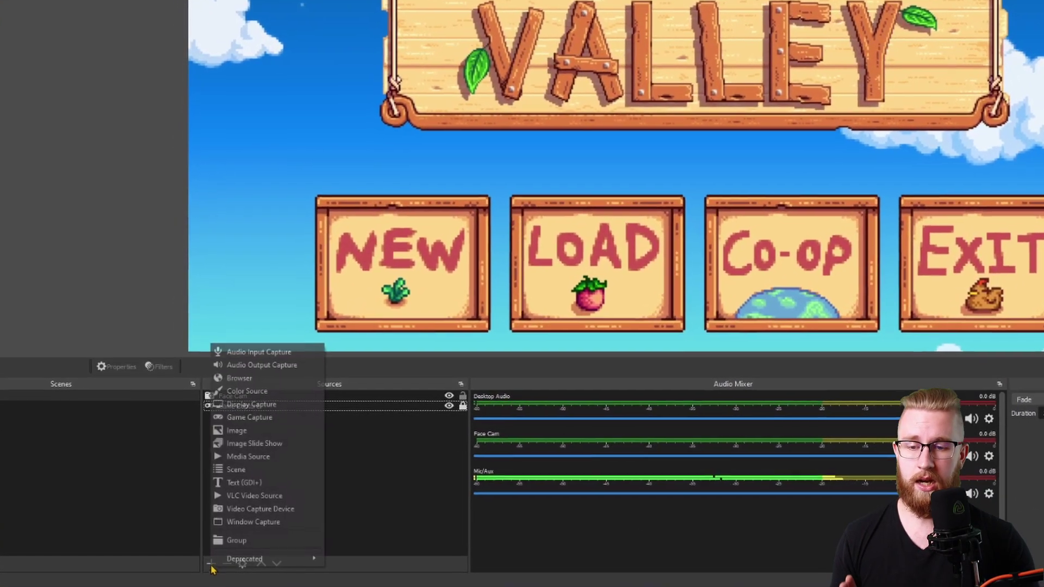
{"action": "left_click", "coordinate": [238, 379]}
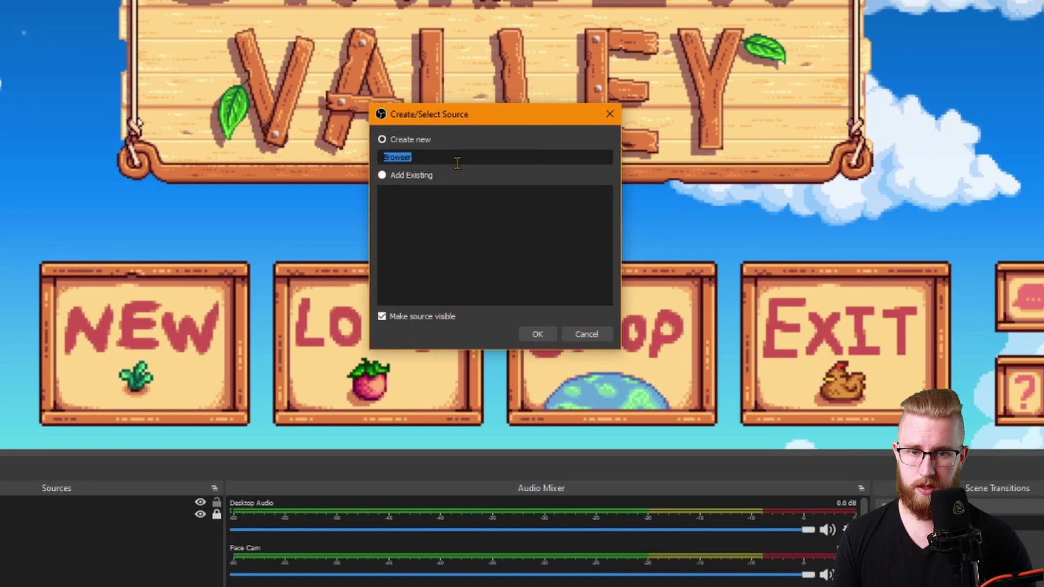
{"action": "type", "text": "Alerts"}
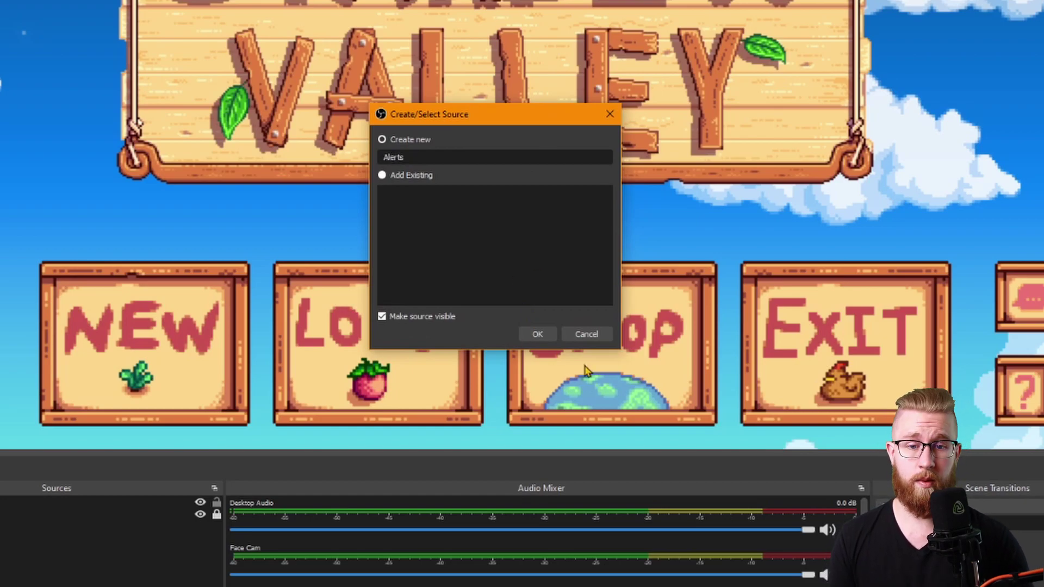
{"action": "left_click", "coordinate": [538, 334]}
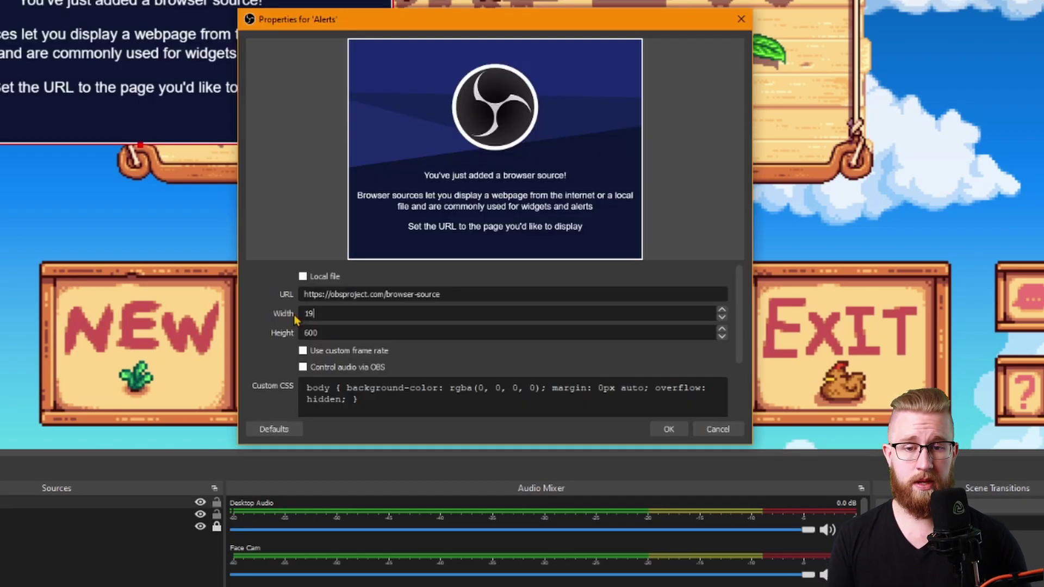
Set the Alerts source to 1920 × 1080 with the copied private overlay URL, and lock the source
{"action": "key", "text": "shift+Tab"}
{"action": "key", "text": "shift+Tab"}
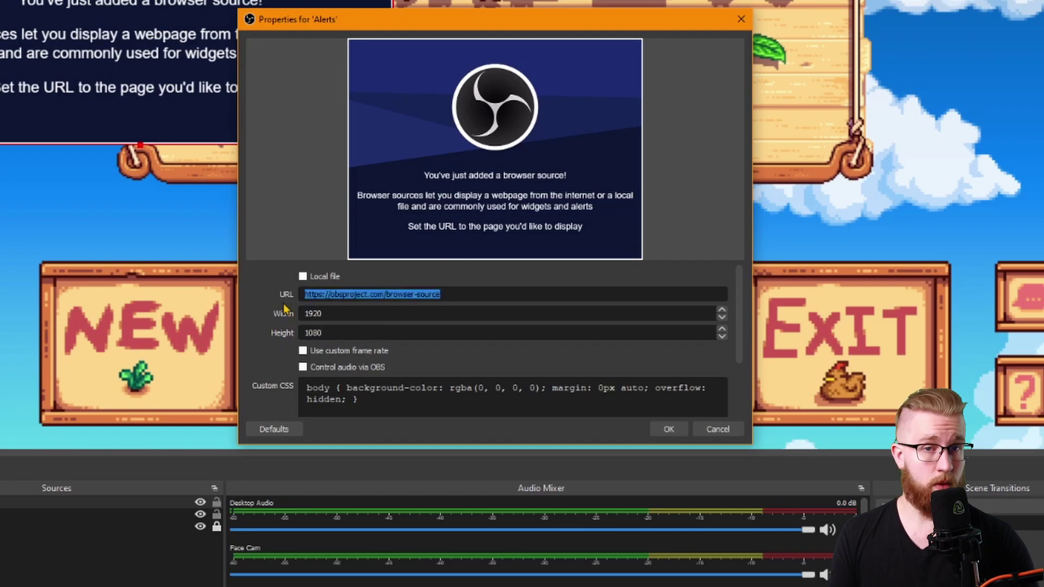
{"action": "key", "text": "ctrl+v"}
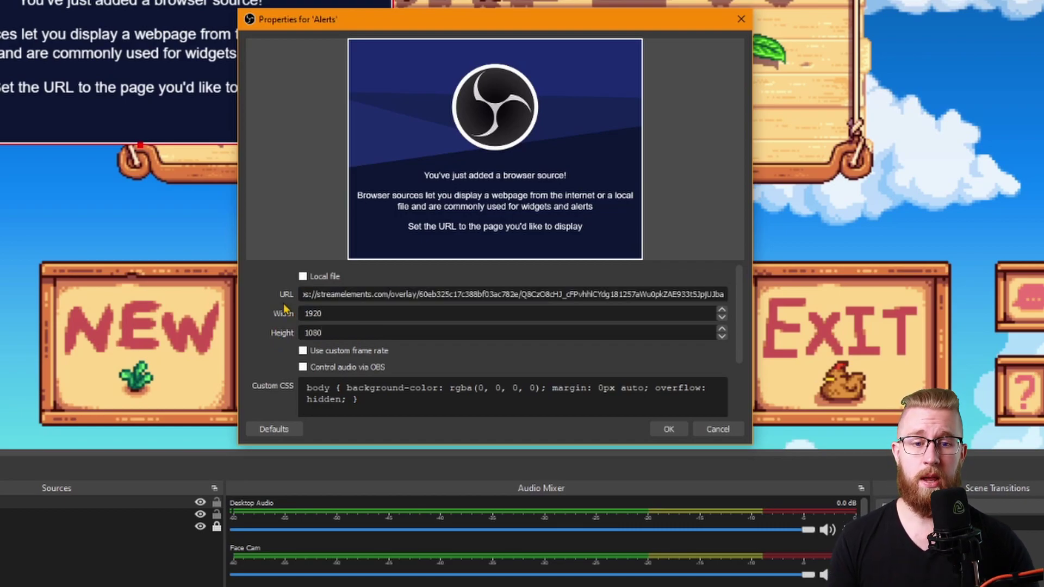
{"action": "left_click", "coordinate": [669, 429]}
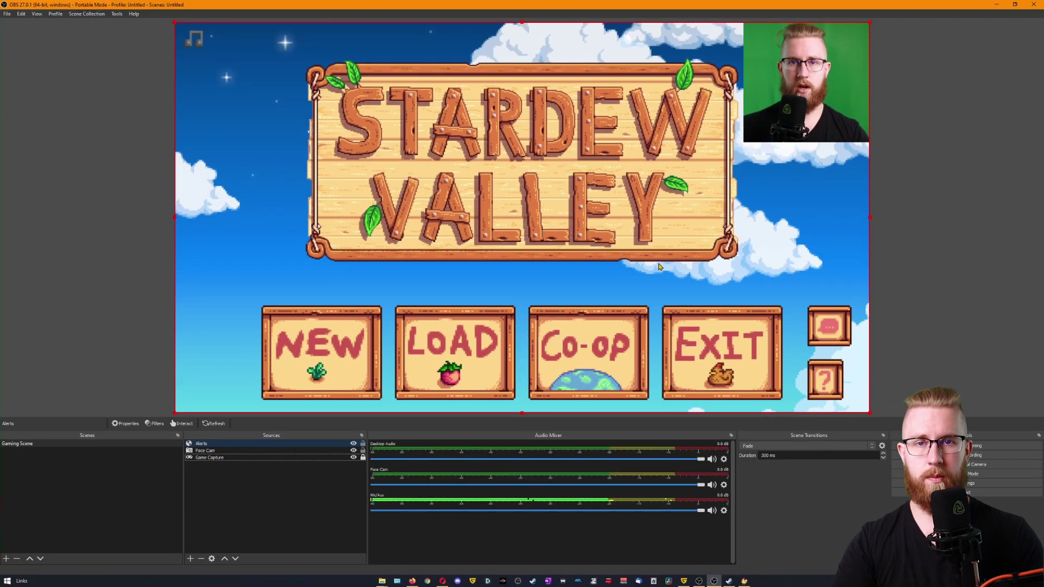
{"action": "left_click", "coordinate": [363, 444]}
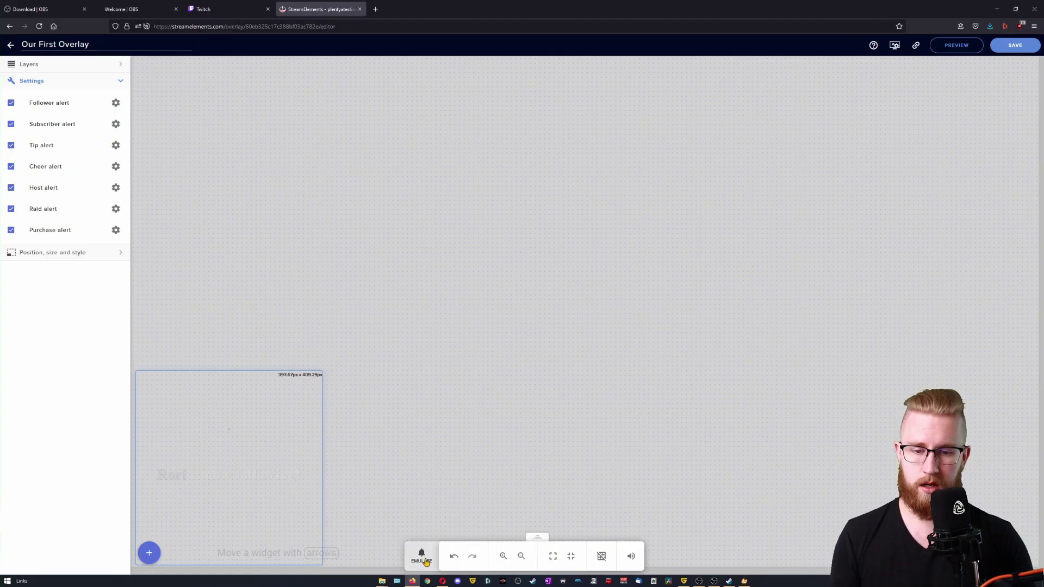
Bring up the overlay's event emulation options, including the live stream preview, and switch to OBS
{"action": "left_click", "coordinate": [426, 562]}
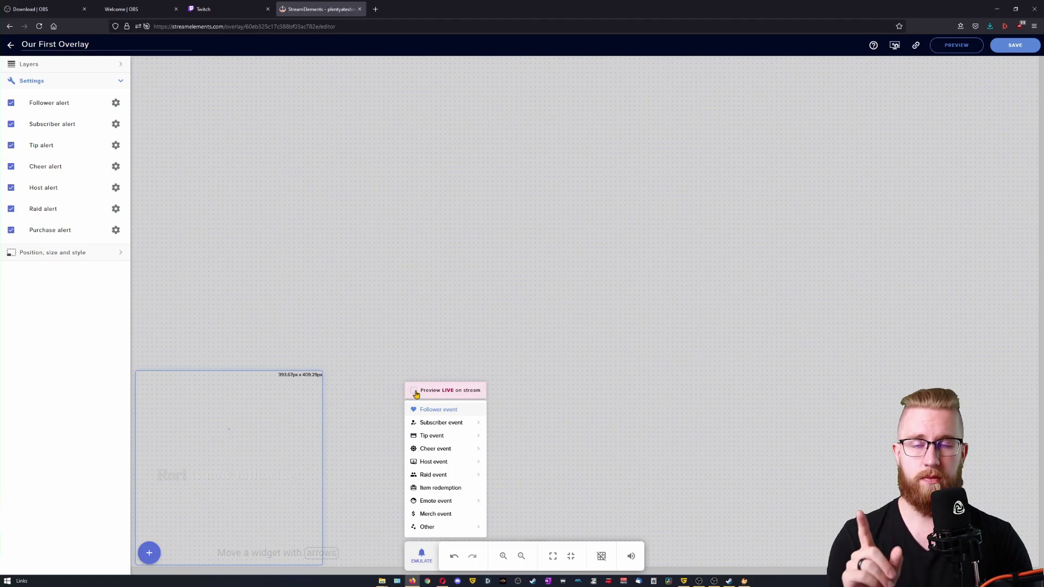
{"action": "left_click_drag", "start_coordinate": [581, 16], "coordinate": [963, 254]}
{"action": "key", "text": "alt+Tab"}
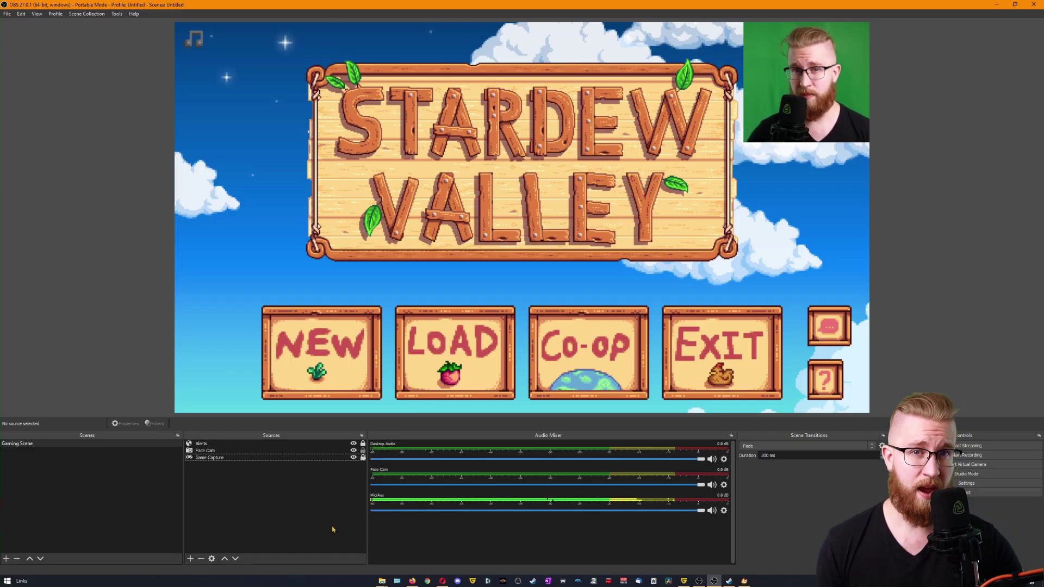
Add a new scene named "BRB Screen"
{"action": "left_click", "coordinate": [76, 535]}
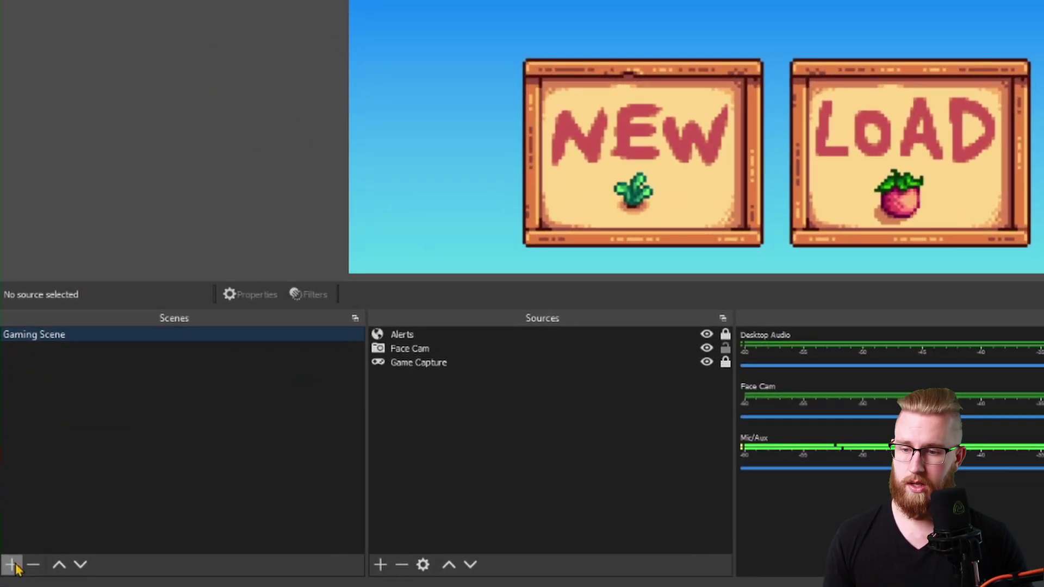
{"action": "left_click", "coordinate": [12, 566]}
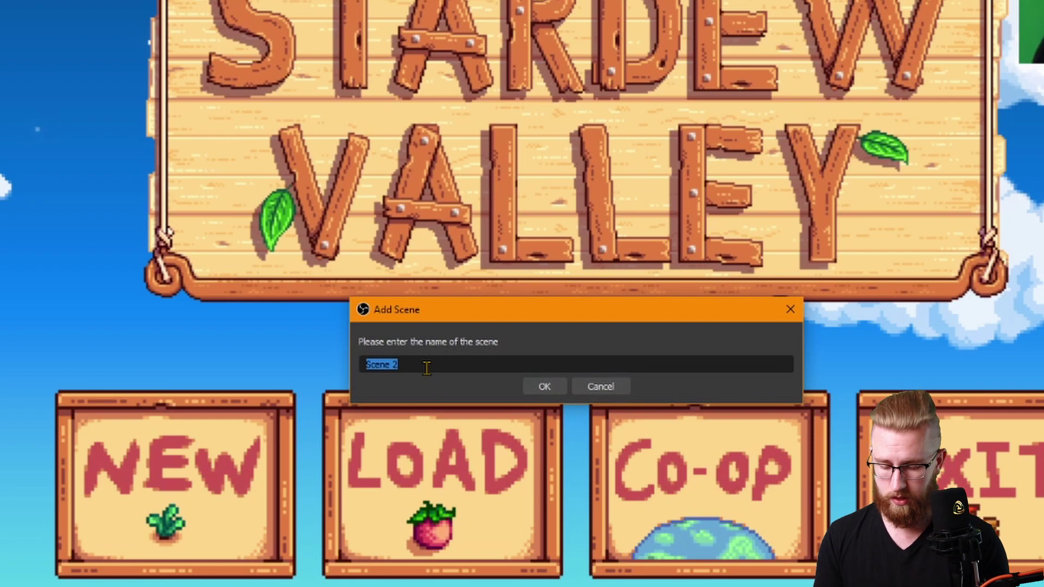
{"action": "type", "text": "BRB Scre"}
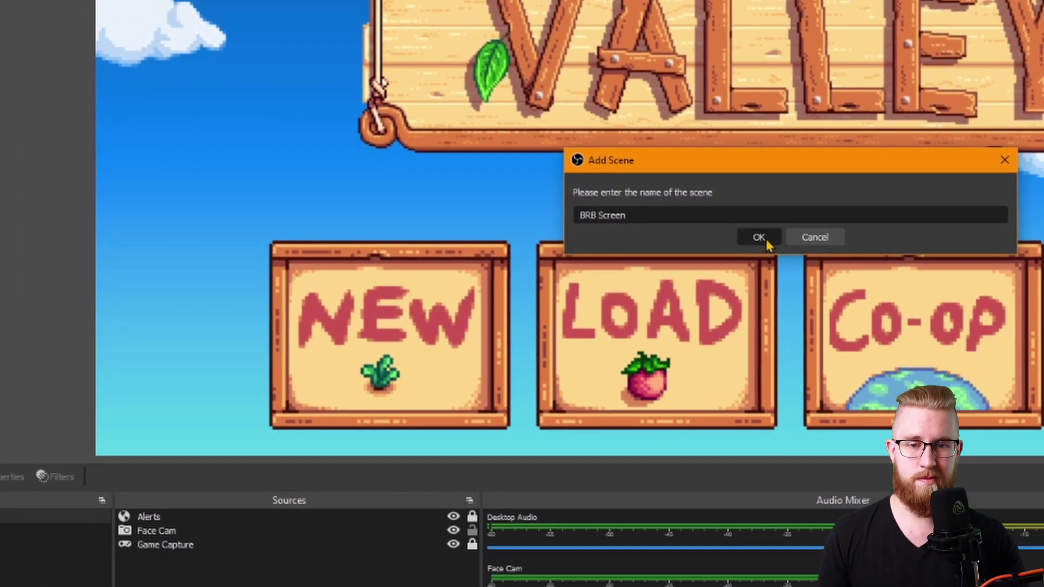
{"action": "left_click", "coordinate": [545, 387]}
Create a Text (GDI+) source named "BRB Text" in the BRB Screen scene with the text "BRB"
{"action": "left_click", "coordinate": [379, 572]}
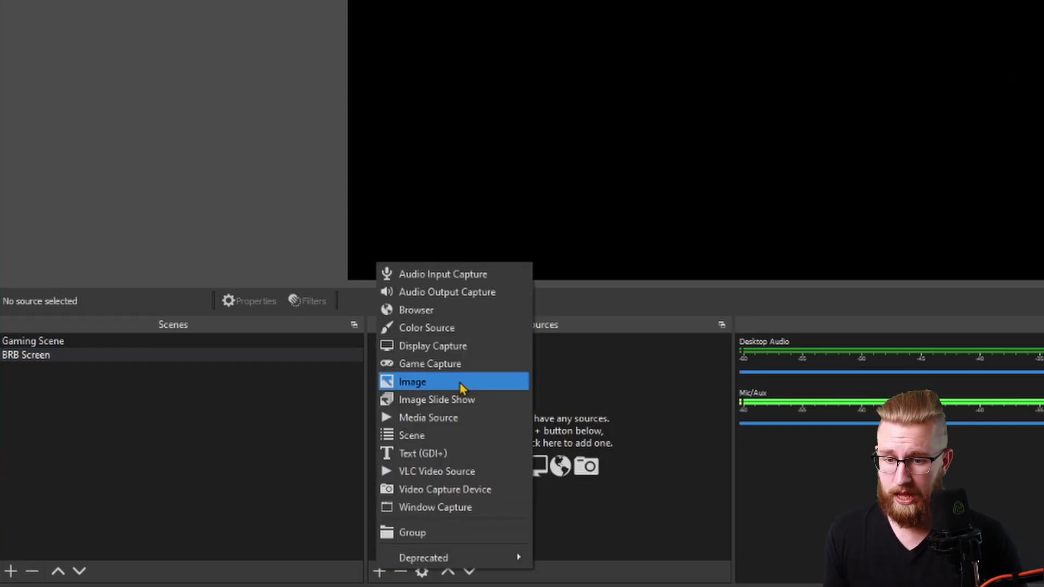
{"action": "left_click", "coordinate": [434, 454]}
{"action": "type", "text": "BRB Text"}
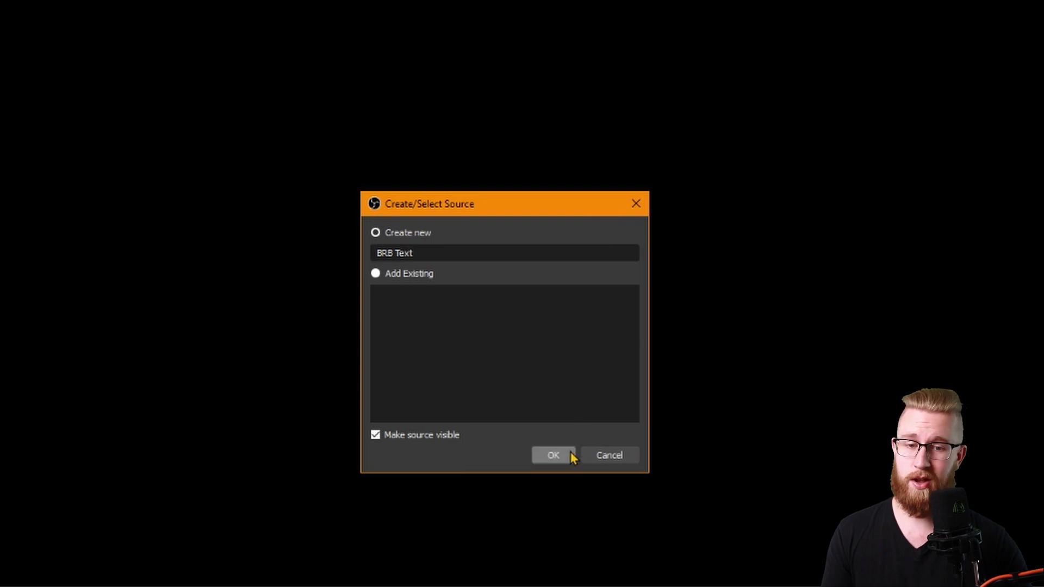
{"action": "left_click", "coordinate": [570, 453]}
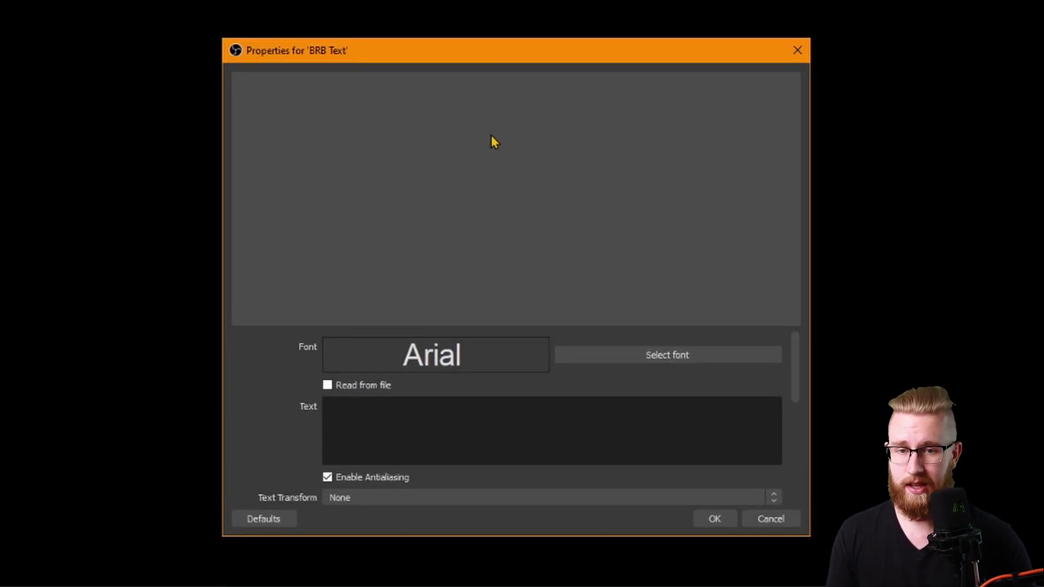
{"action": "left_click", "coordinate": [398, 439]}
{"action": "type", "text": "BRB"}
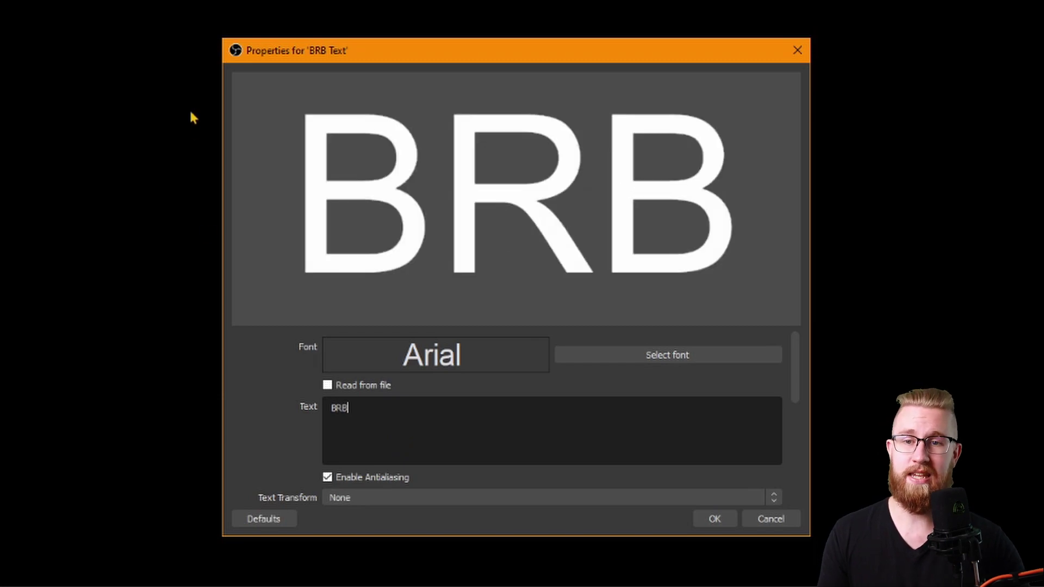
{"action": "left_click", "coordinate": [714, 521]}
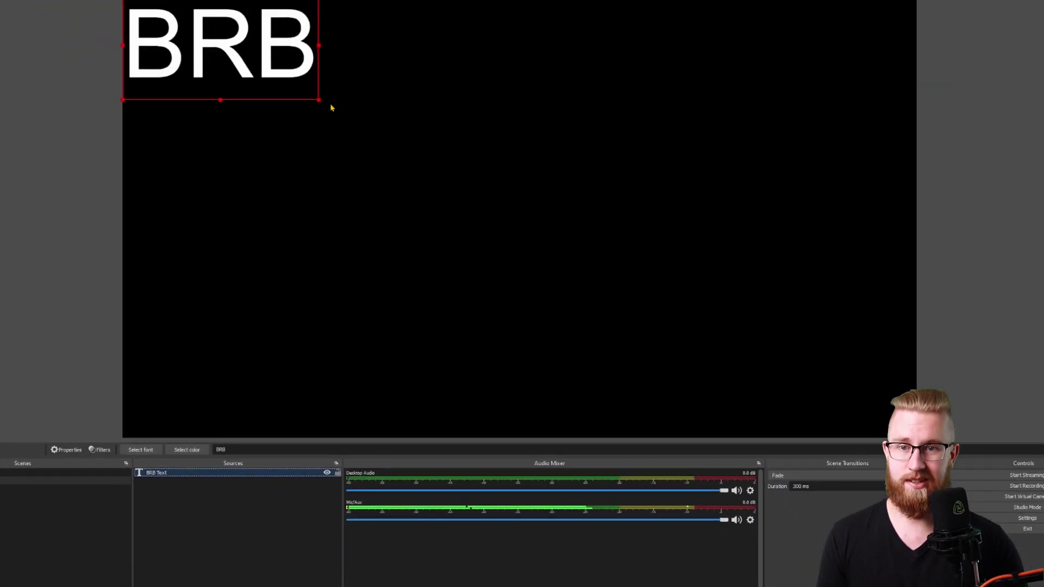
Enlarge the BRB text until it spans nearly the full width of the canvas, and deselect it
{"action": "left_click_drag", "start_coordinate": [345, 118], "coordinate": [850, 408]}
{"action": "left_click", "coordinate": [110, 247]}
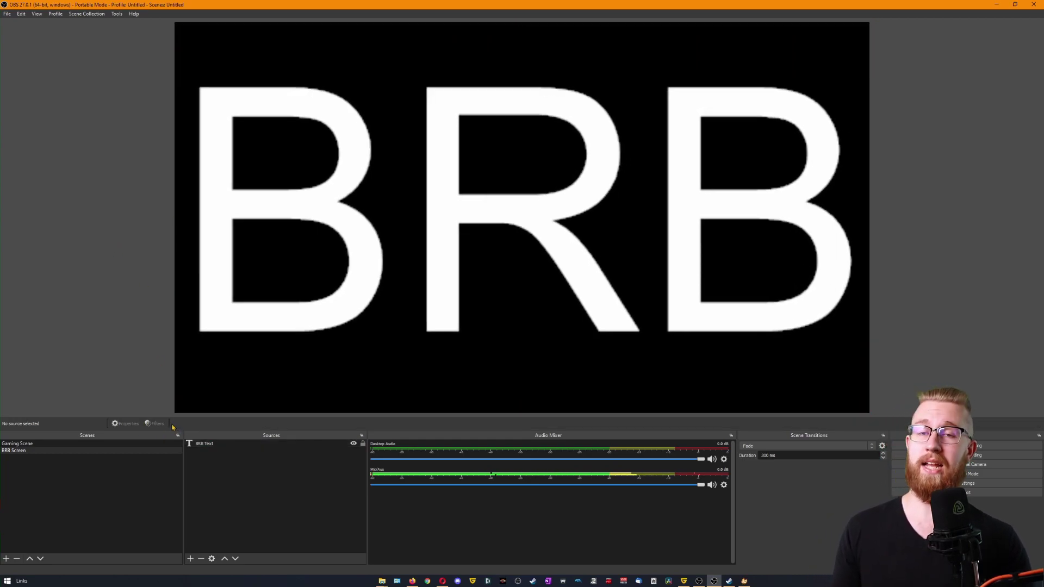
{"action": "left_click", "coordinate": [259, 504]}
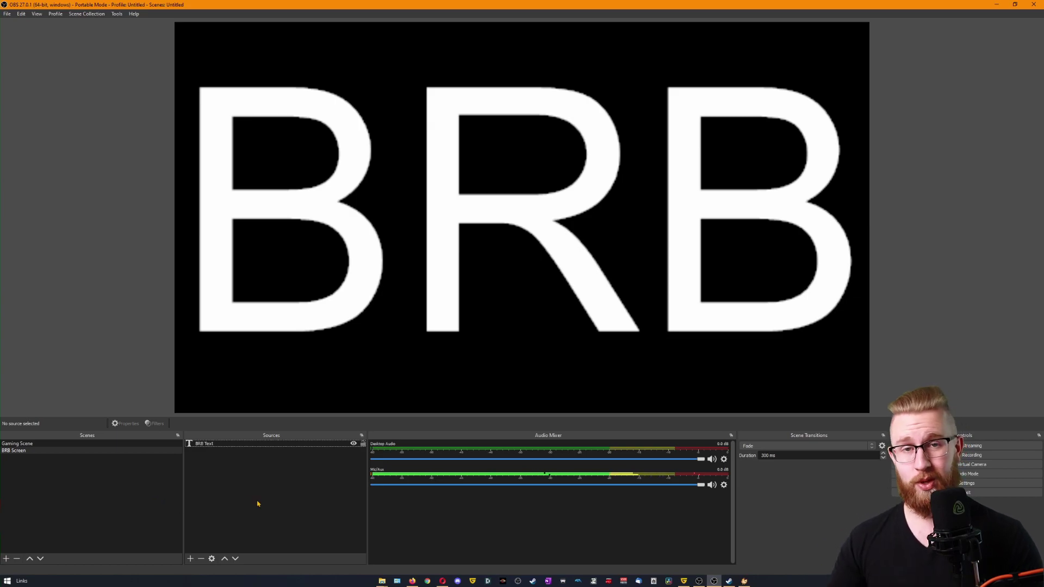
Set the Fade transition duration to 1000 ms and switch between the Gaming Scene and BRB Screen to preview it
{"action": "left_click", "coordinate": [27, 444]}
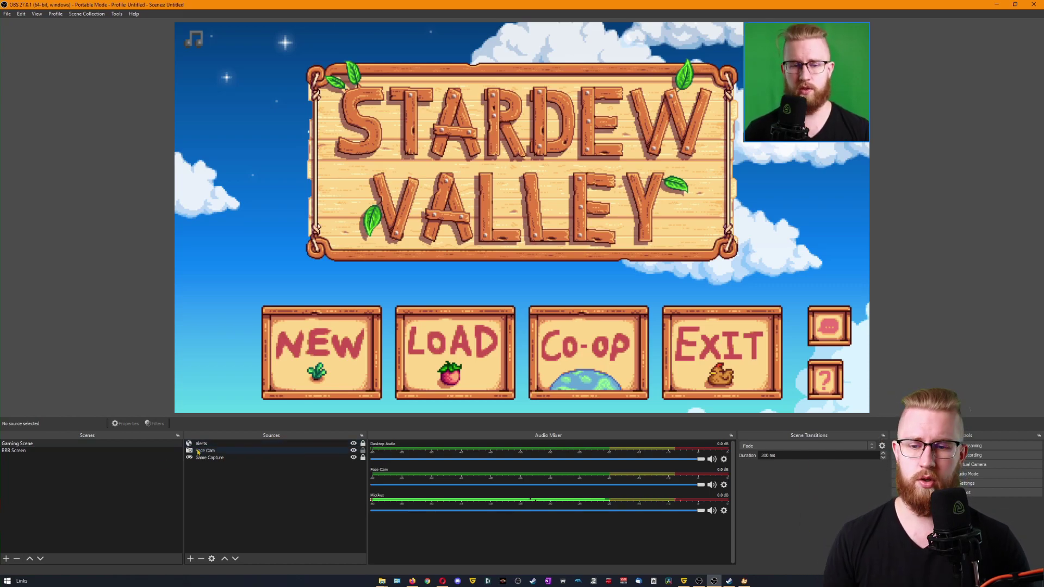
{"action": "left_click", "coordinate": [16, 451]}
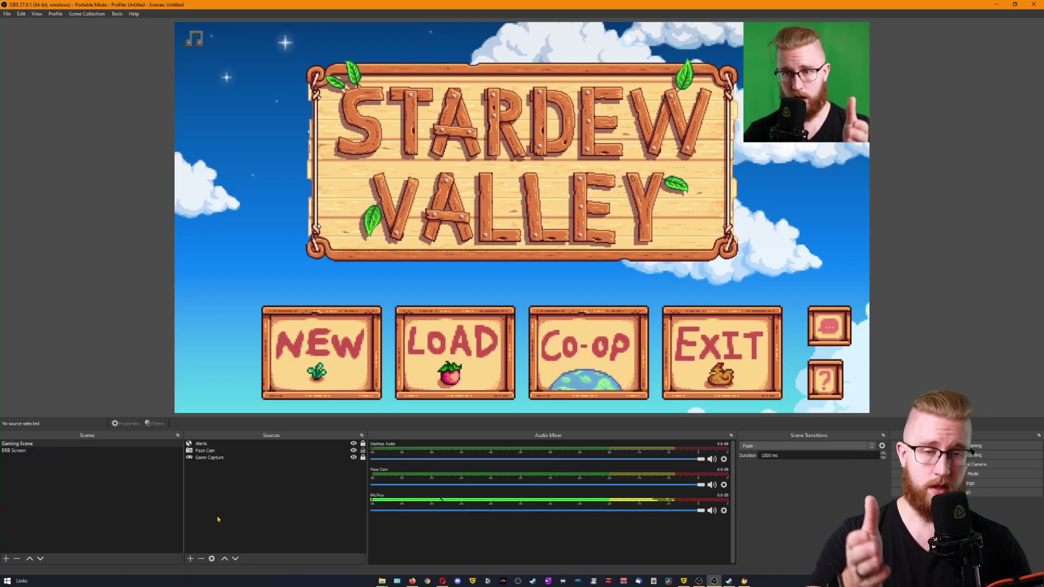
Add the existing BRB Text source to the Gaming Scene and place it over the face camera
{"action": "left_click", "coordinate": [190, 560]}
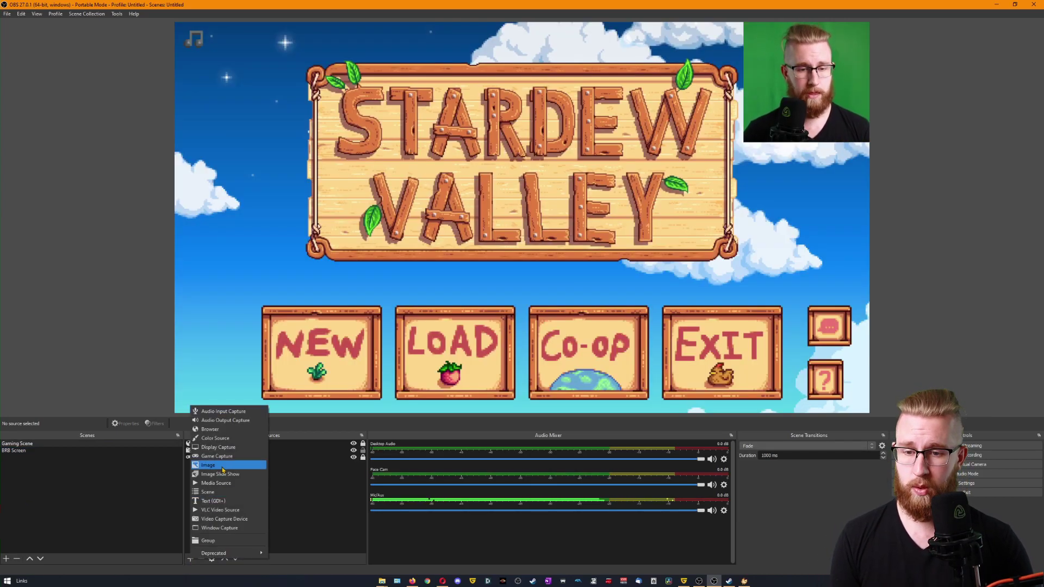
{"action": "left_click", "coordinate": [223, 501]}
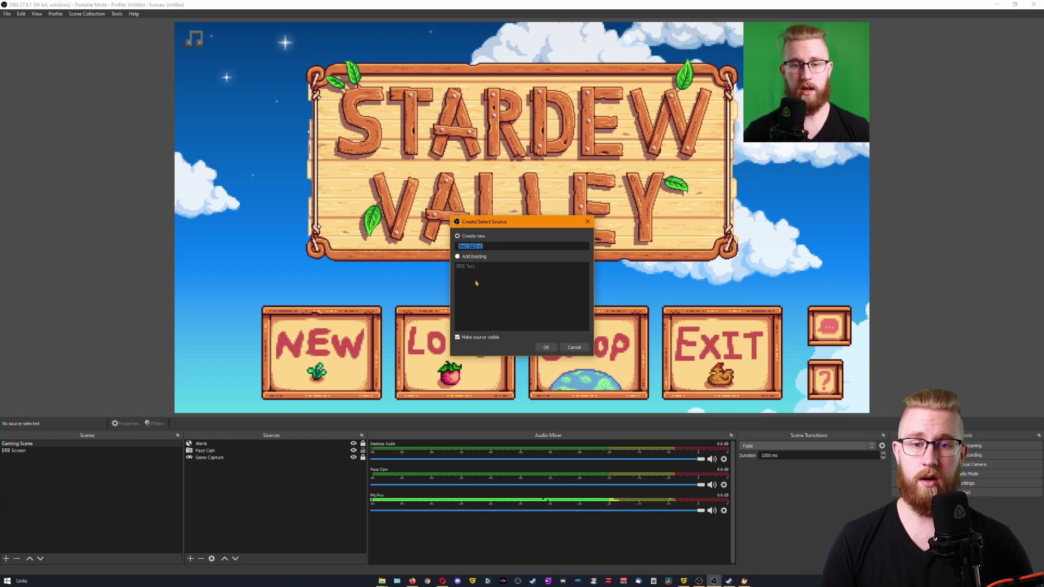
{"action": "left_click", "coordinate": [466, 266]}
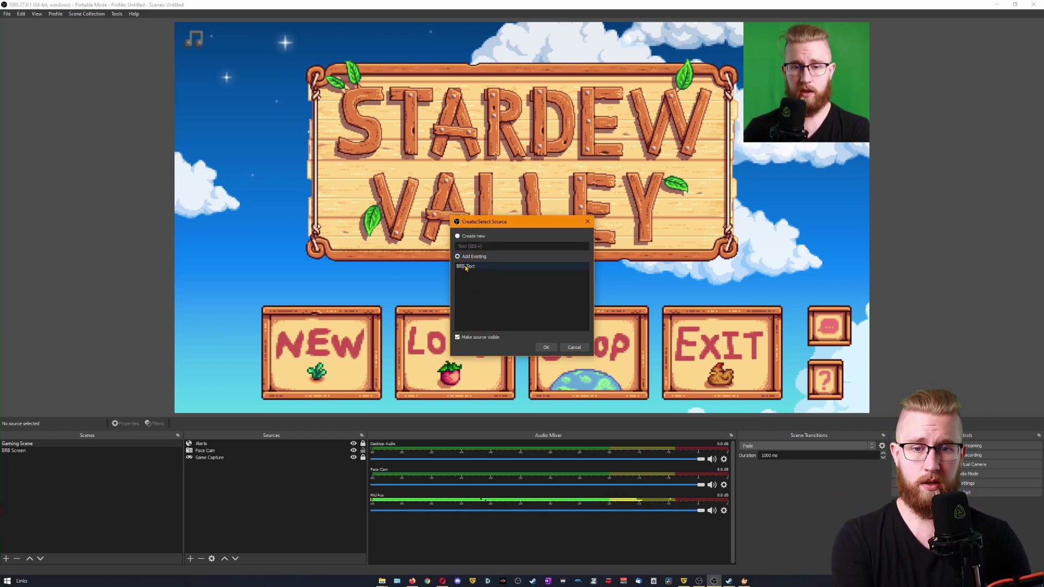
{"action": "left_click", "coordinate": [550, 349]}
{"action": "left_click_drag", "start_coordinate": [273, 84], "coordinate": [812, 93]}
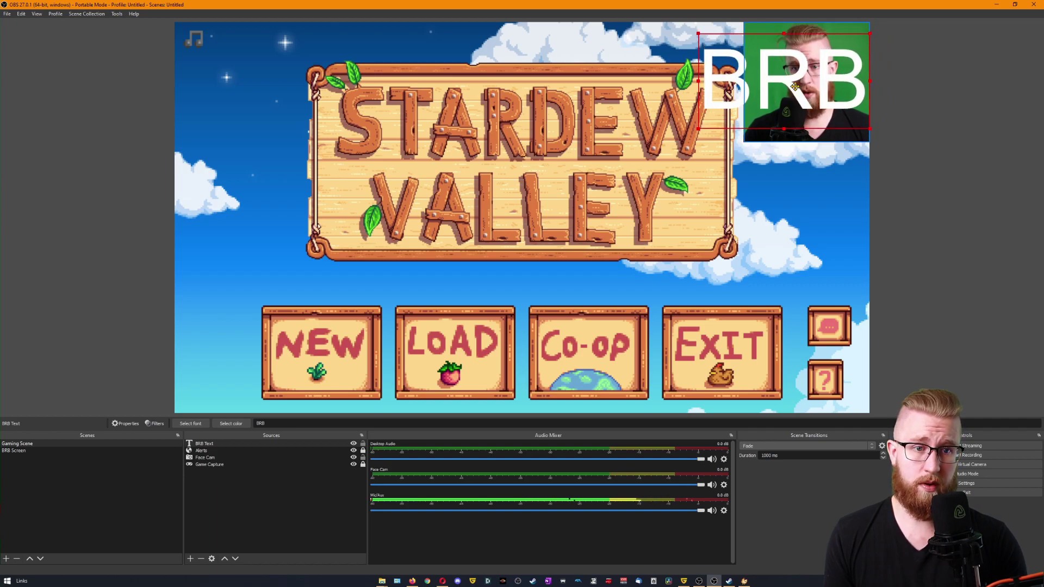
Toggle the BRB Text source's visibility off and on several times to preview it over the face camera
{"action": "left_click", "coordinate": [354, 444]}
{"action": "left_click", "coordinate": [354, 444]}
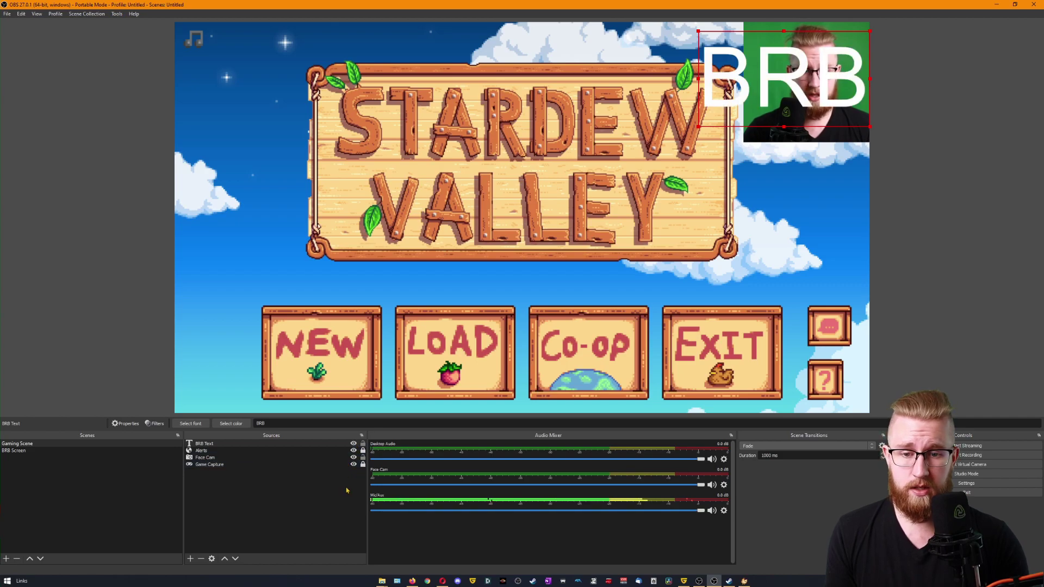
{"action": "left_click", "coordinate": [354, 444]}
{"action": "left_click", "coordinate": [354, 444]}
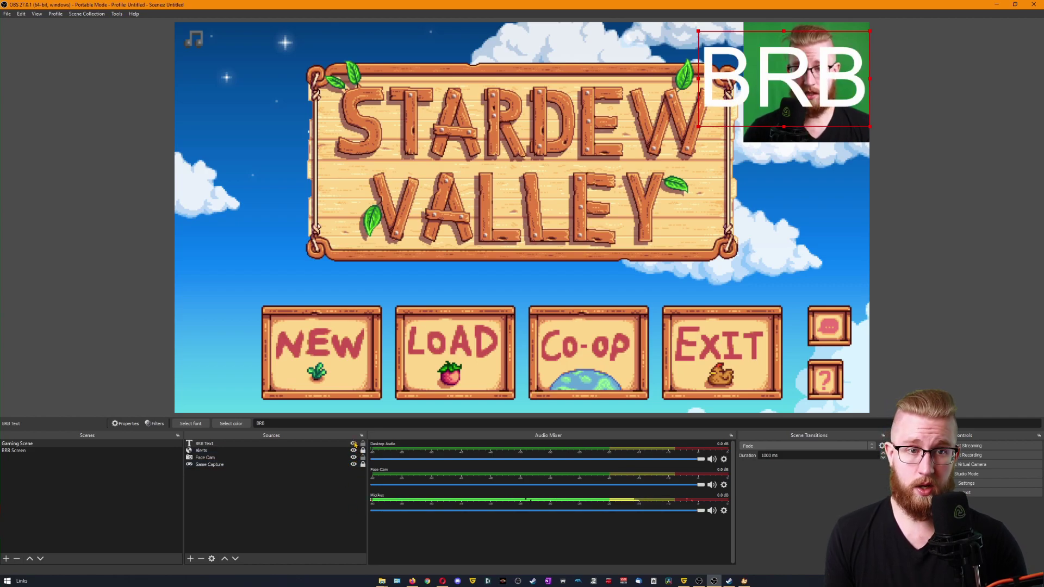
{"action": "left_click", "coordinate": [354, 444]}
{"action": "left_click", "coordinate": [353, 444]}
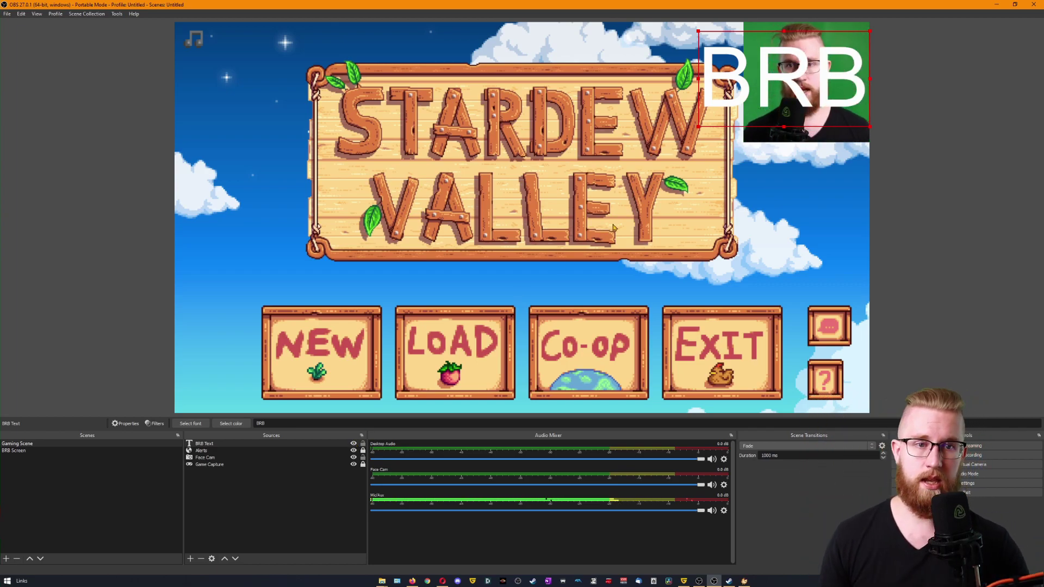
Shrink the BRB text to the face camera's width, move it down over the camera image, and hide the source
{"action": "left_click_drag", "start_coordinate": [698, 79], "coordinate": [740, 85]}
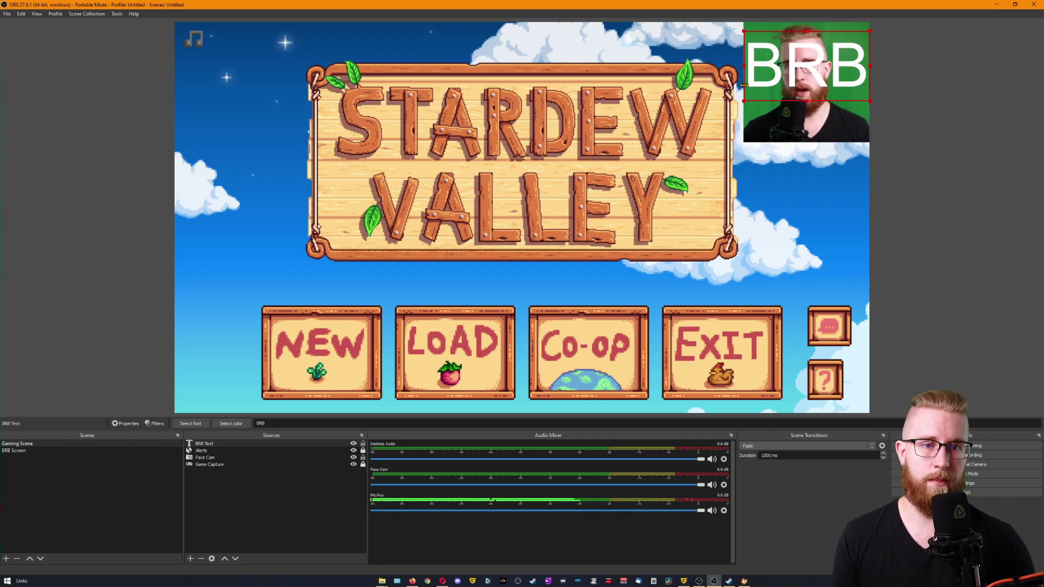
{"action": "left_click_drag", "start_coordinate": [804, 81], "coordinate": [805, 134]}
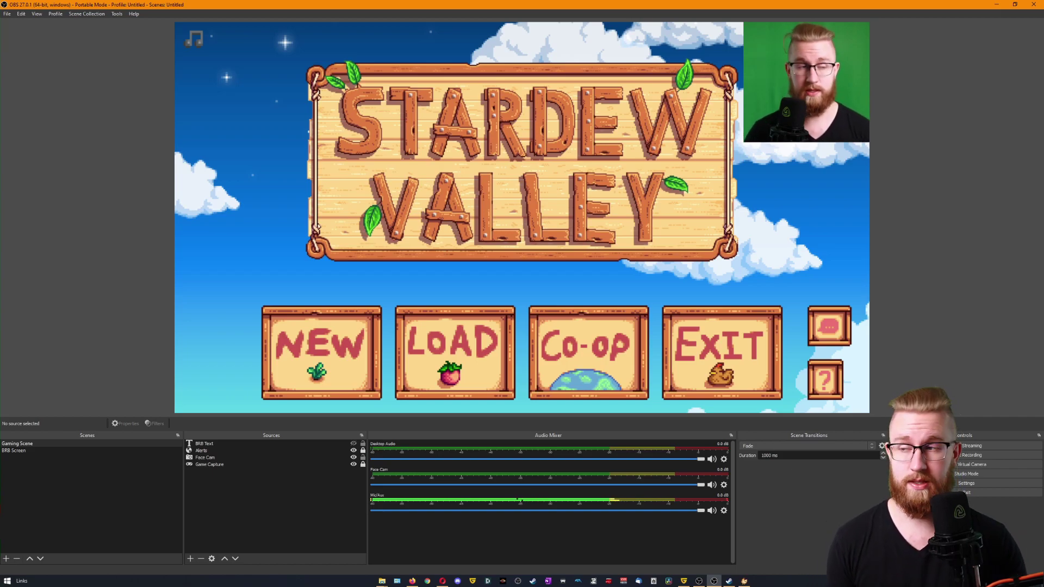
Open the stream settings and choose to use a stream key for the Twitch service
{"action": "left_click", "coordinate": [971, 483]}
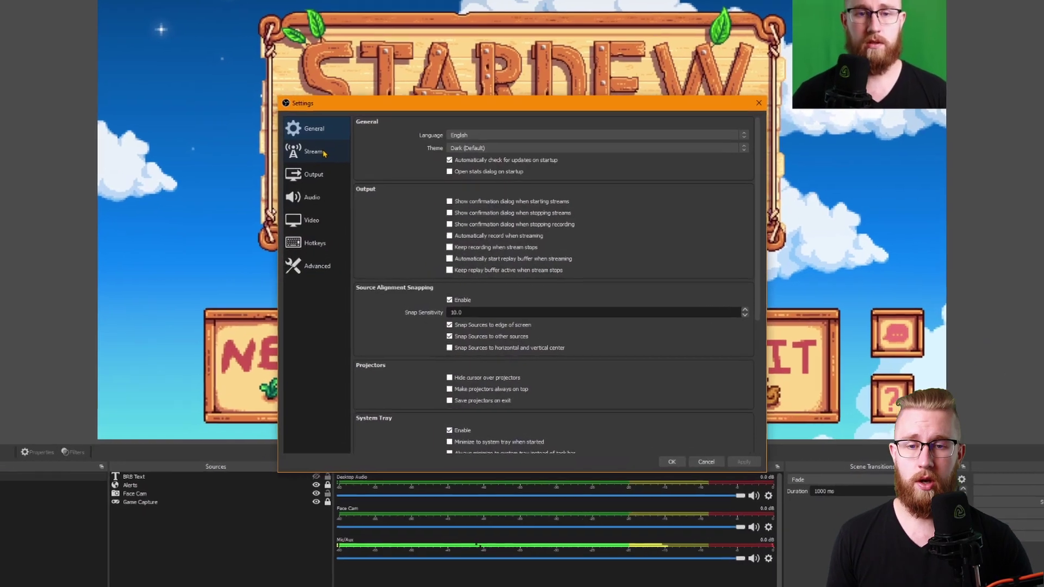
{"action": "left_click", "coordinate": [351, 177]}
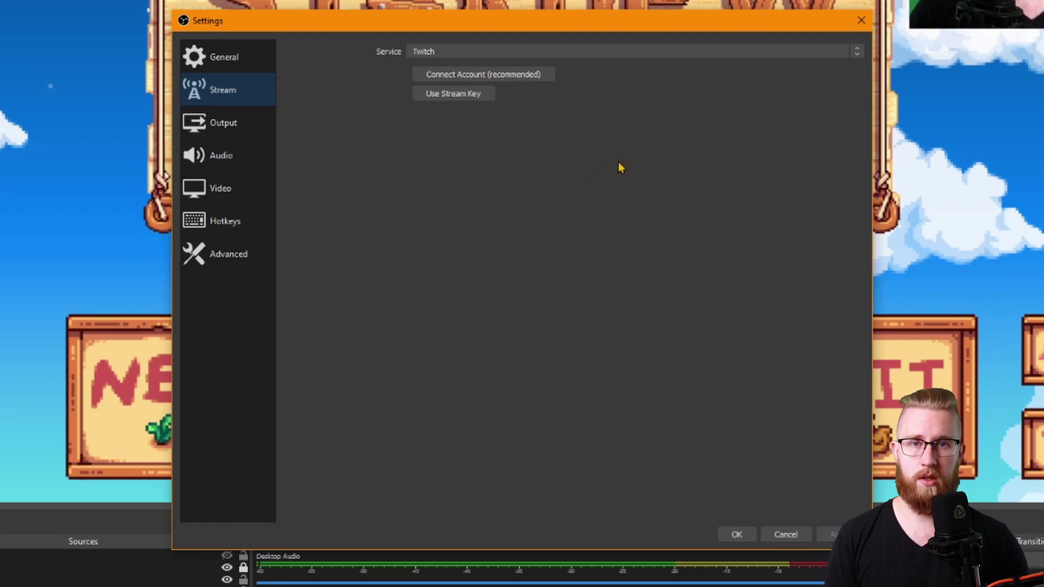
{"action": "left_click", "coordinate": [485, 98]}
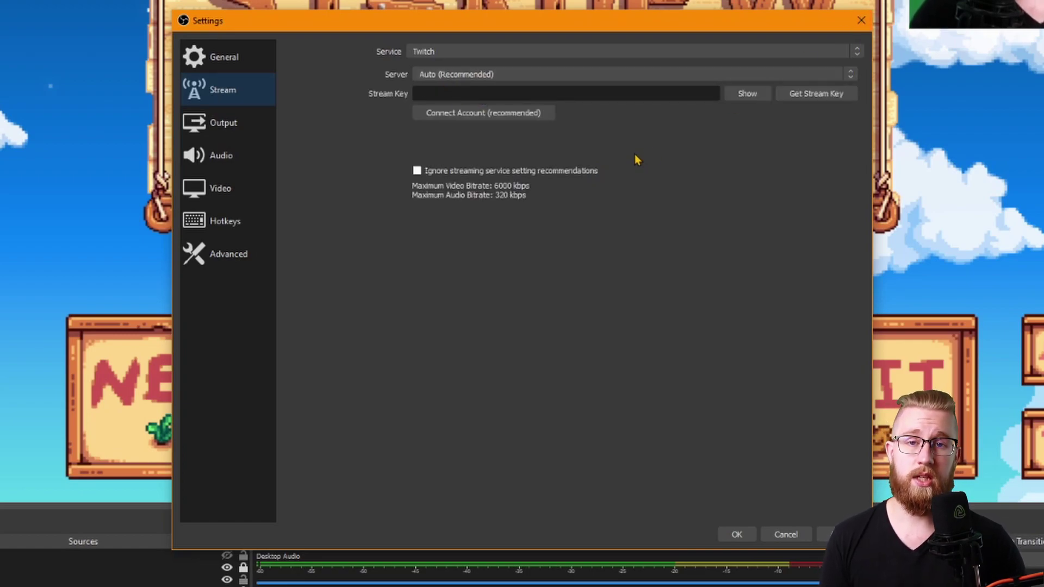
{"action": "left_click", "coordinate": [448, 93]}
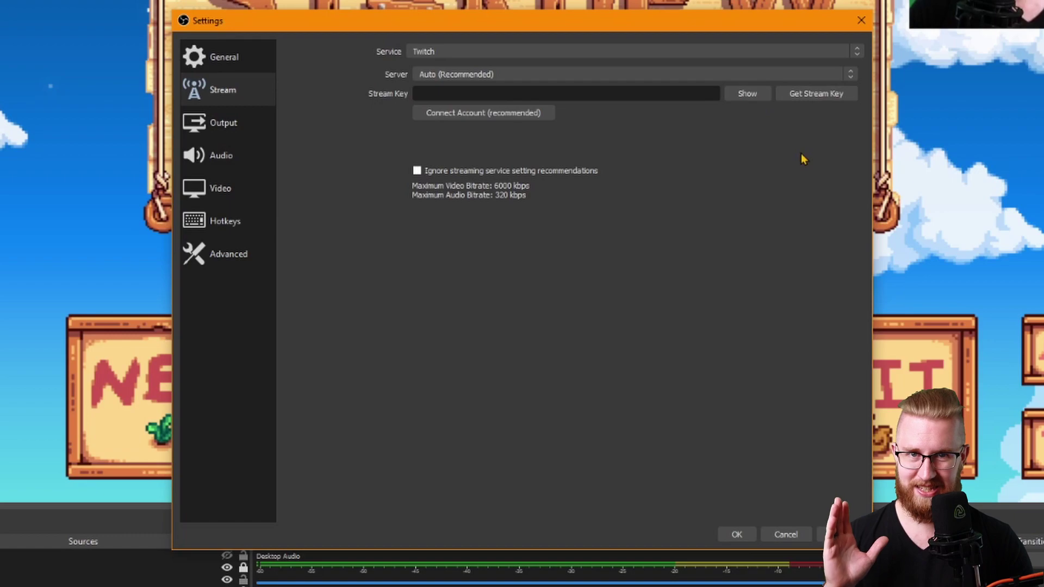
{"action": "left_click_drag", "start_coordinate": [614, 17], "coordinate": [632, 0]}
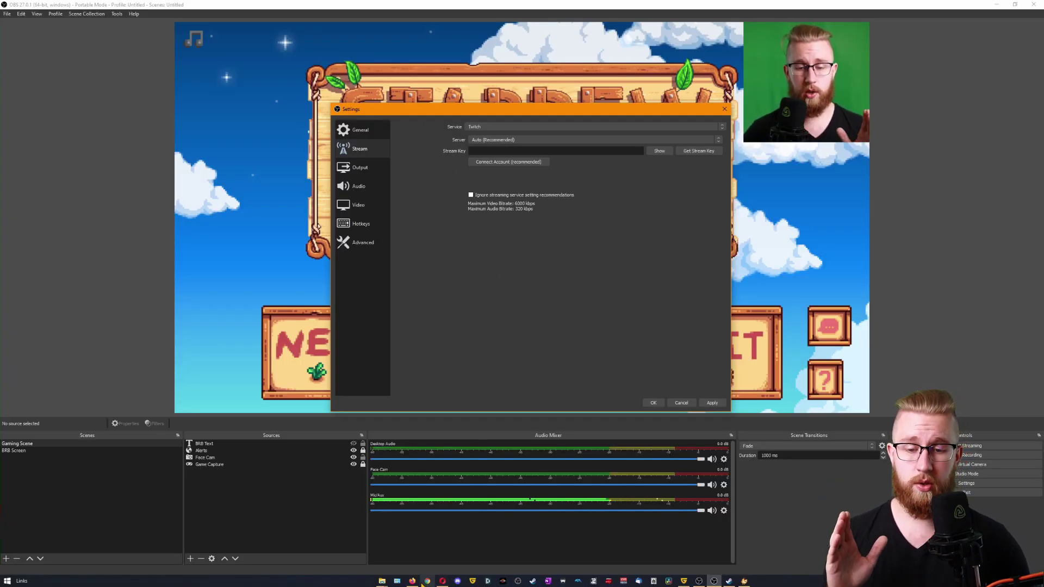
Switch to Twitch in the browser and copy the primary stream key from the Creator Dashboard's stream settings
{"action": "mouse_move", "coordinate": [413, 582]}
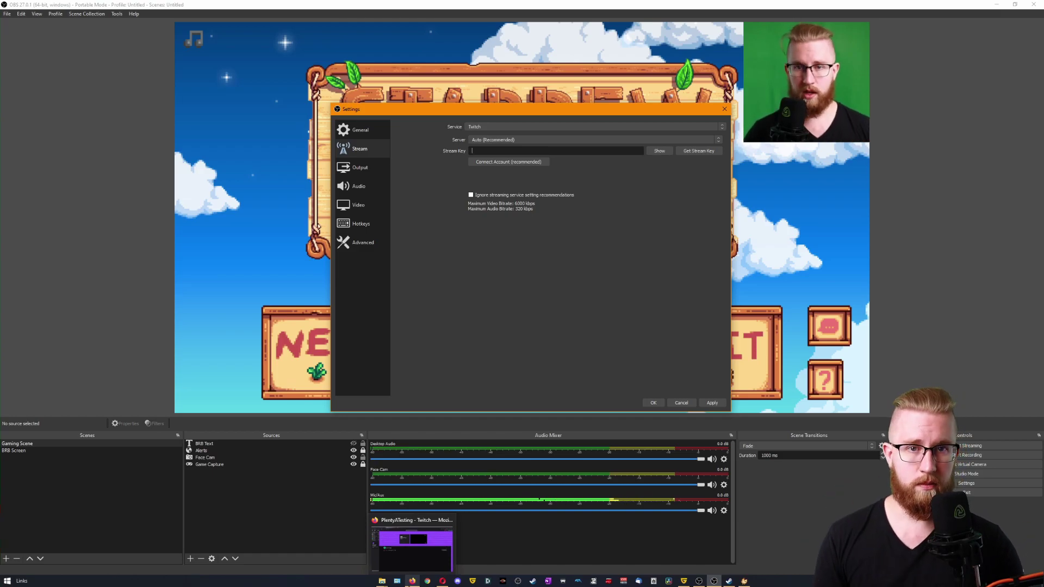
{"action": "left_click", "coordinate": [411, 541]}
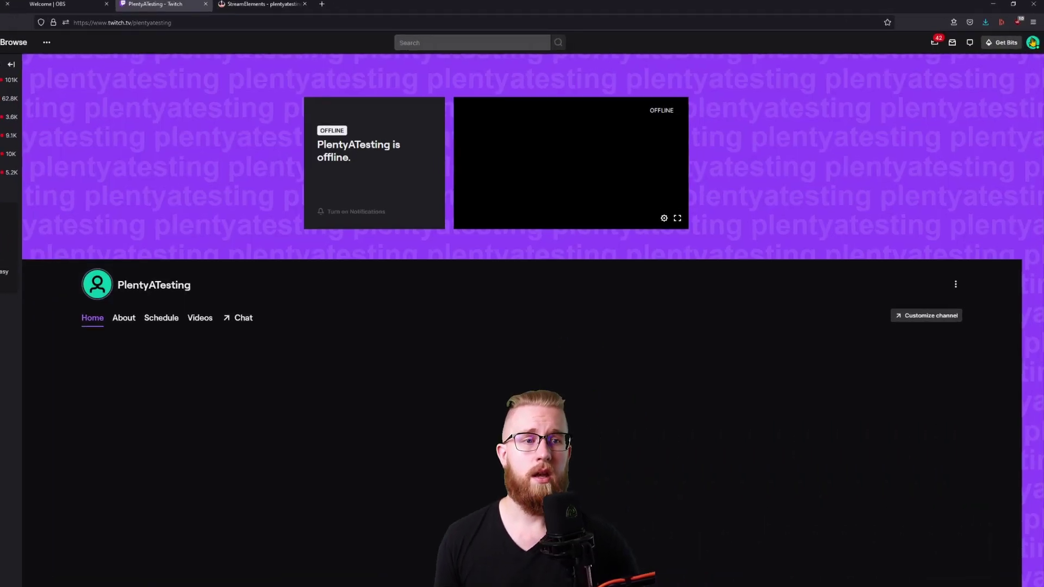
{"action": "left_click", "coordinate": [1034, 44]}
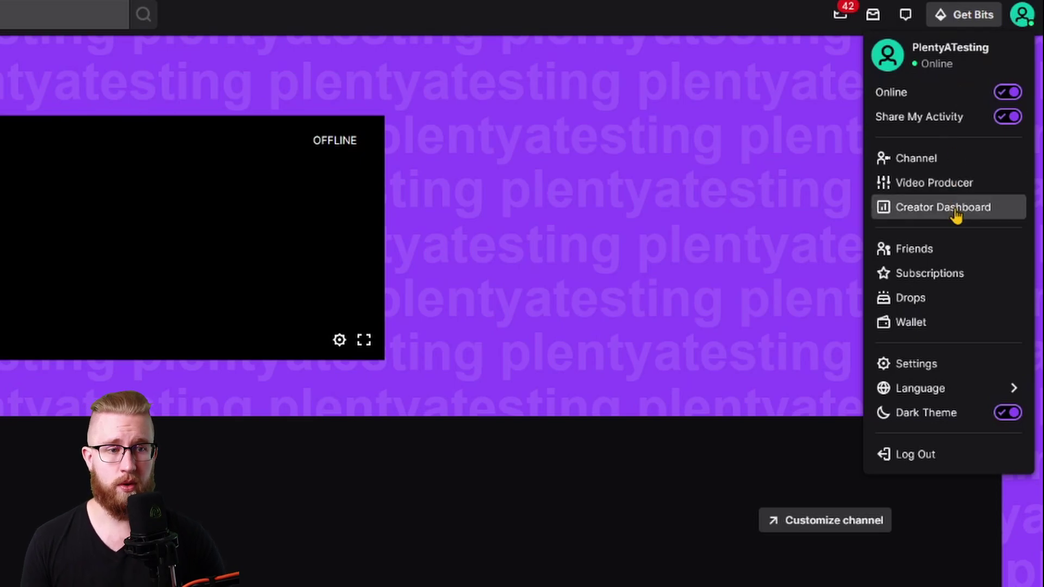
{"action": "left_click", "coordinate": [930, 209]}
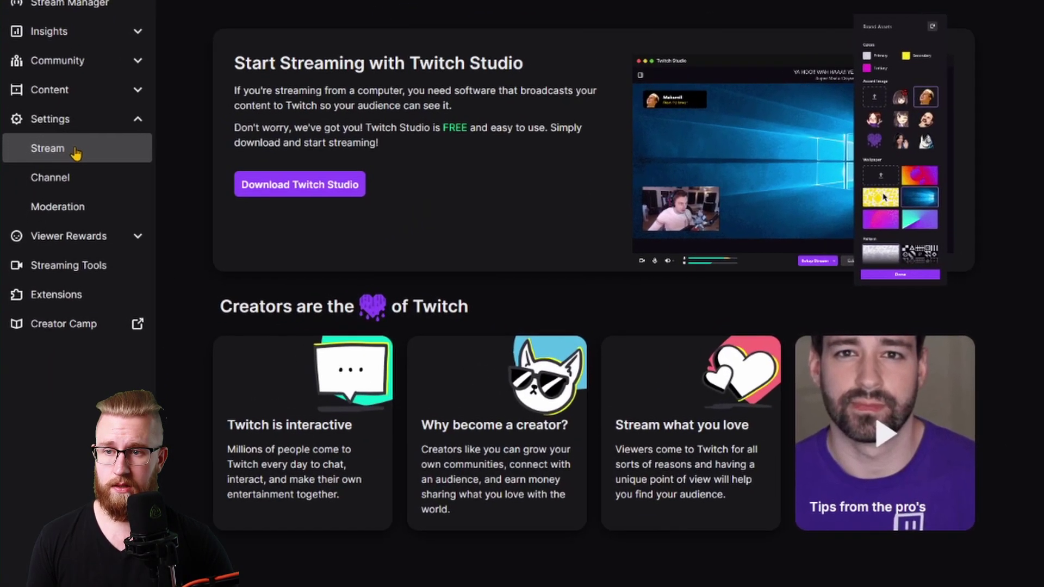
{"action": "left_click", "coordinate": [85, 178]}
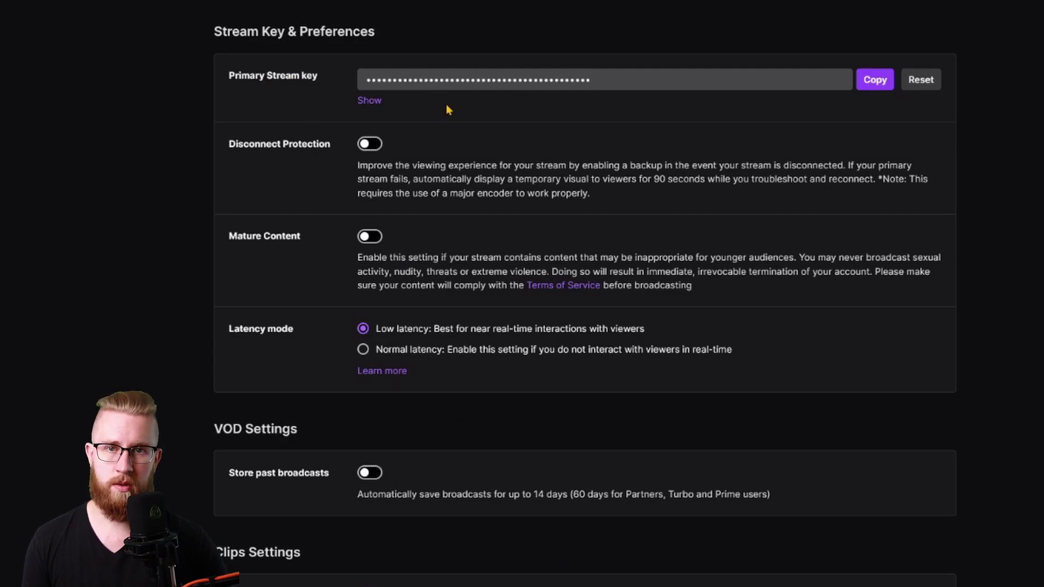
{"action": "left_click", "coordinate": [871, 85]}
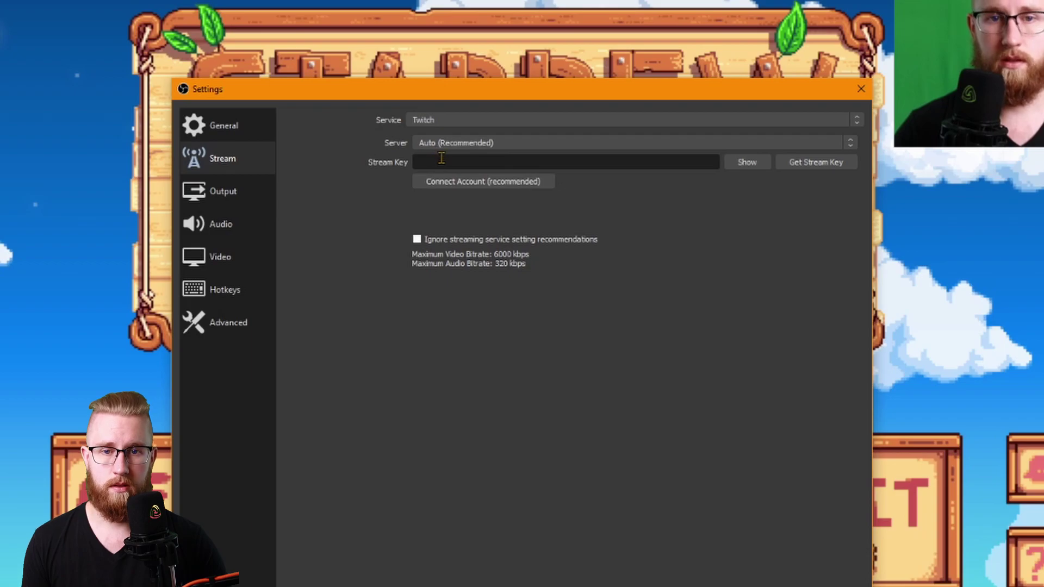
Paste the Twitch stream key into the OBS stream settings and apply the change
{"action": "left_click", "coordinate": [442, 162]}
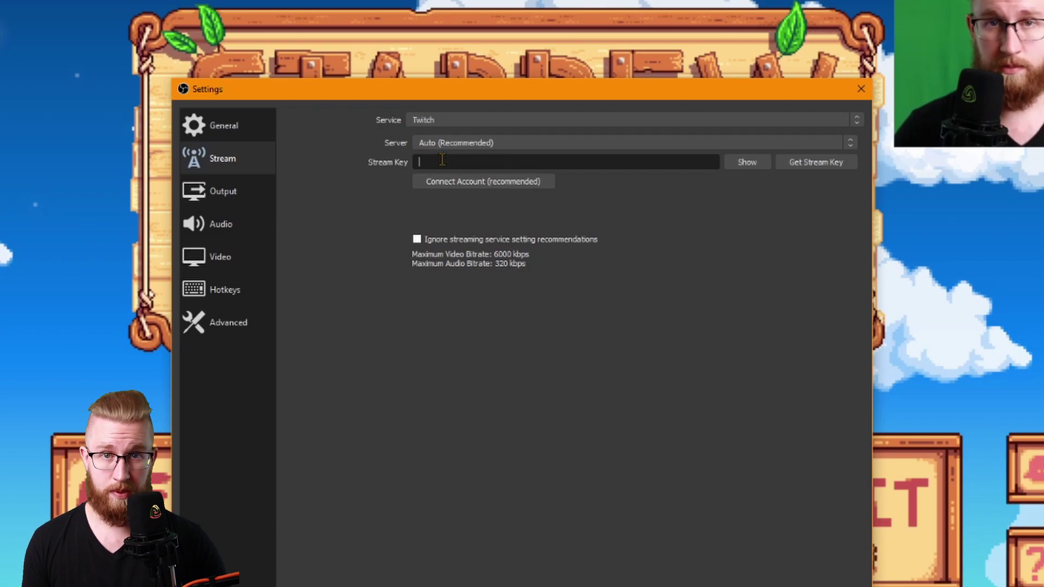
{"action": "key", "text": "ctrl+v"}
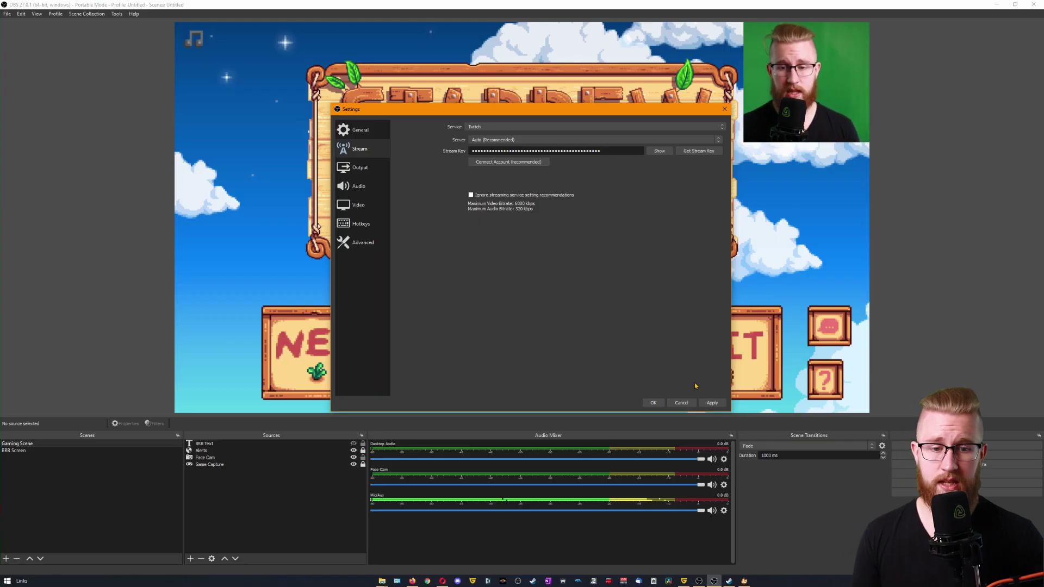
{"action": "left_click", "coordinate": [713, 403]}
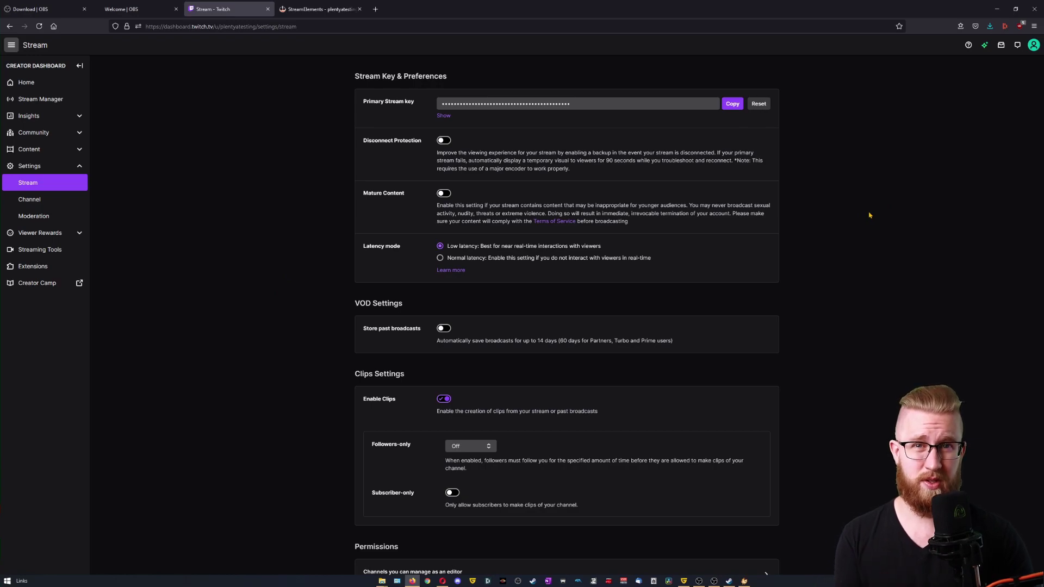
Switch to Twitch in the browser, open the Stream Manager, and review the stream title and go-live notification fields
{"action": "left_click", "coordinate": [42, 101]}
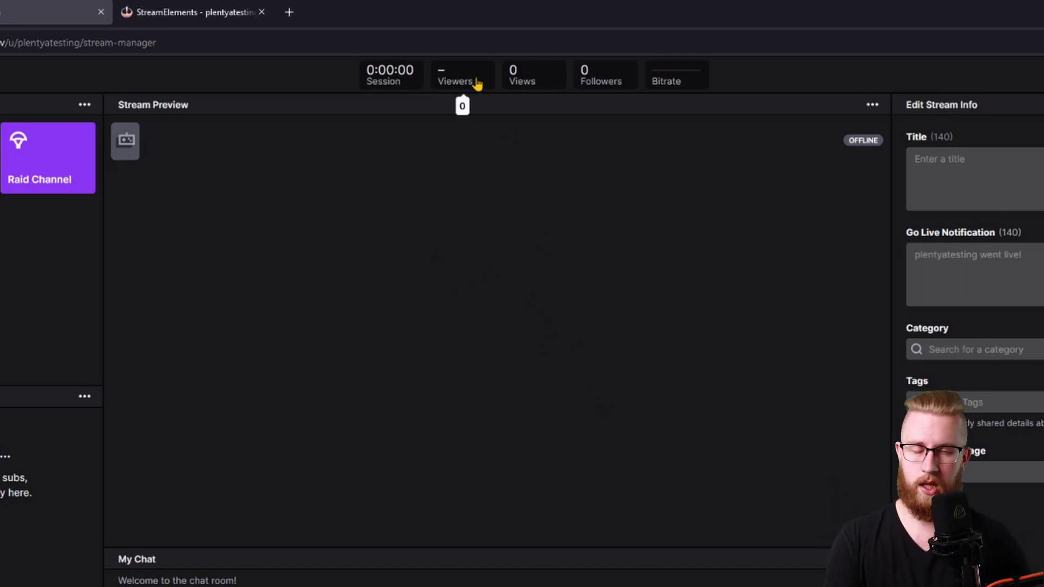
{"action": "left_click", "coordinate": [983, 159]}
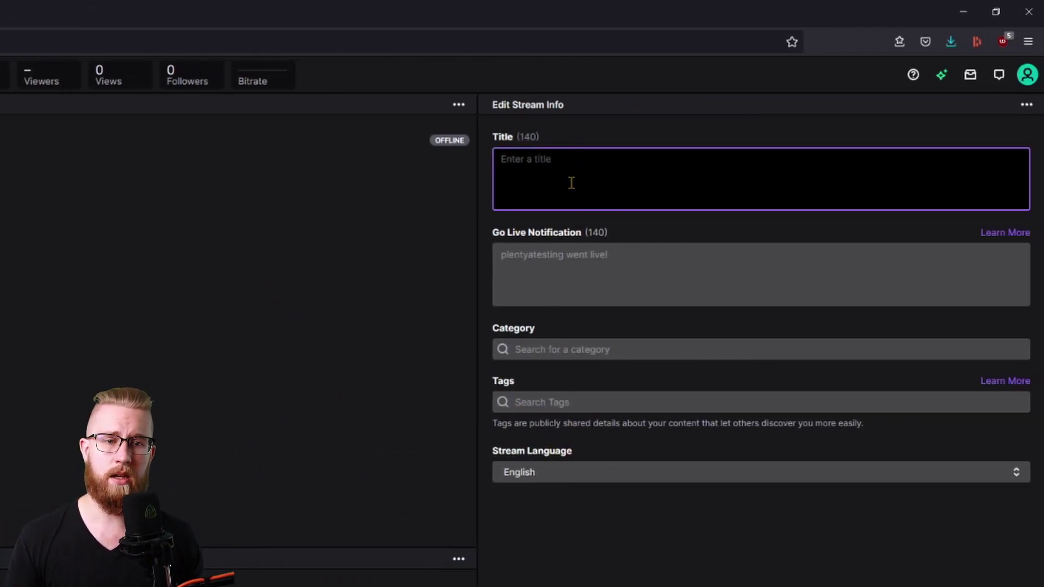
{"action": "left_click", "coordinate": [586, 247]}
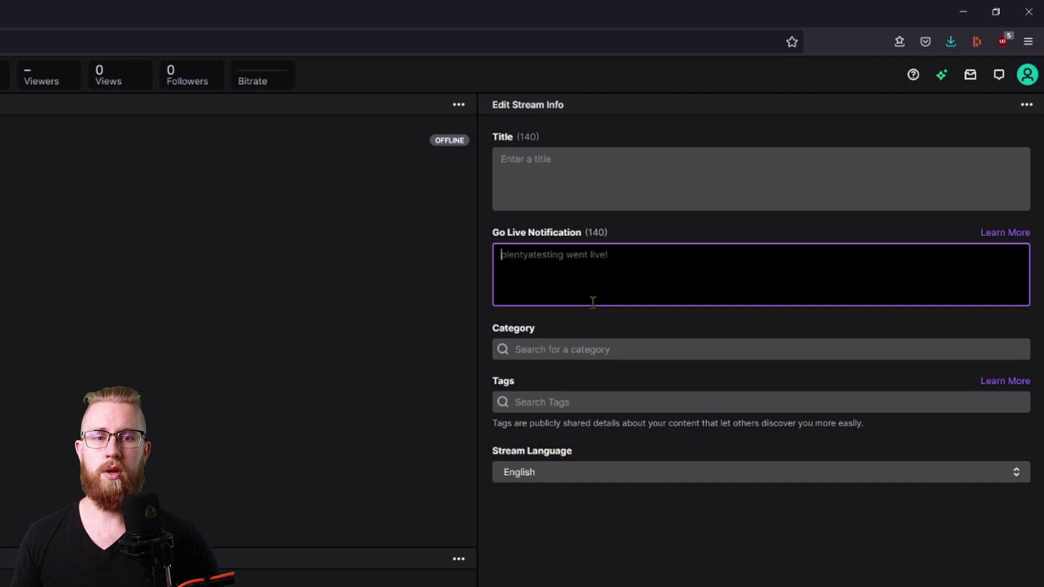
Search the stream categories for "zelda" and browse the suggestions
{"action": "left_click", "coordinate": [593, 350]}
{"action": "type", "text": "zelda"}
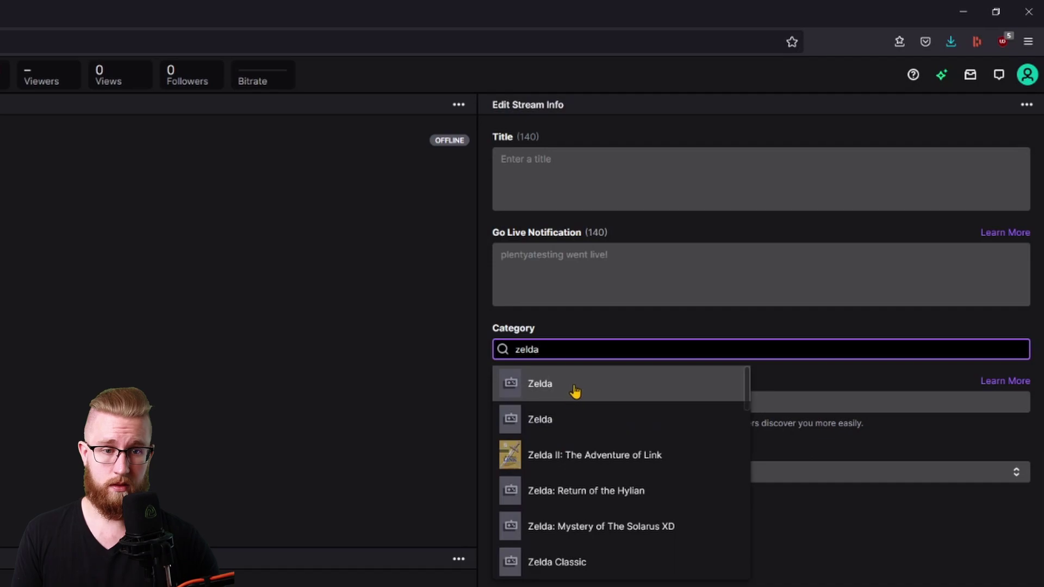
{"action": "scroll", "coordinate": [581, 520], "scroll_direction": "down", "scroll_amount": 3}
{"action": "type", "text": "lda"}
Replace the category search with "just chat" and set the stream category to Just Chatting
{"action": "left_click_drag", "start_coordinate": [562, 350], "coordinate": [469, 354]}
{"action": "type", "text": "just cah"}
{"action": "key", "text": "BackSpace"}
{"action": "key", "text": "BackSpace"}
{"action": "type", "text": "hat"}
{"action": "left_click", "coordinate": [590, 385]}
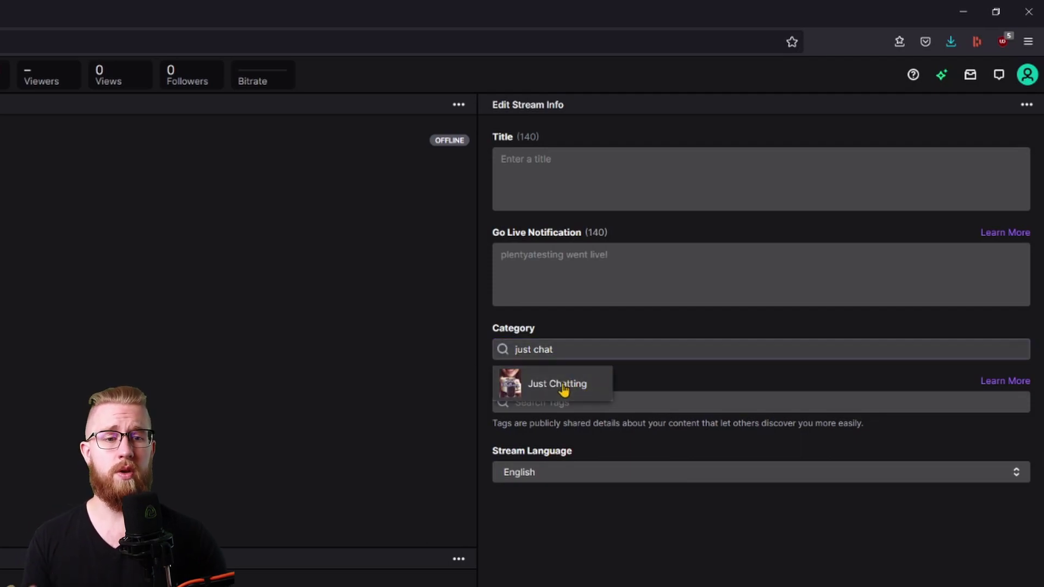
Search the stream tags for "lgb" and dismiss the suggestions without adding a tag
{"action": "left_click", "coordinate": [583, 404]}
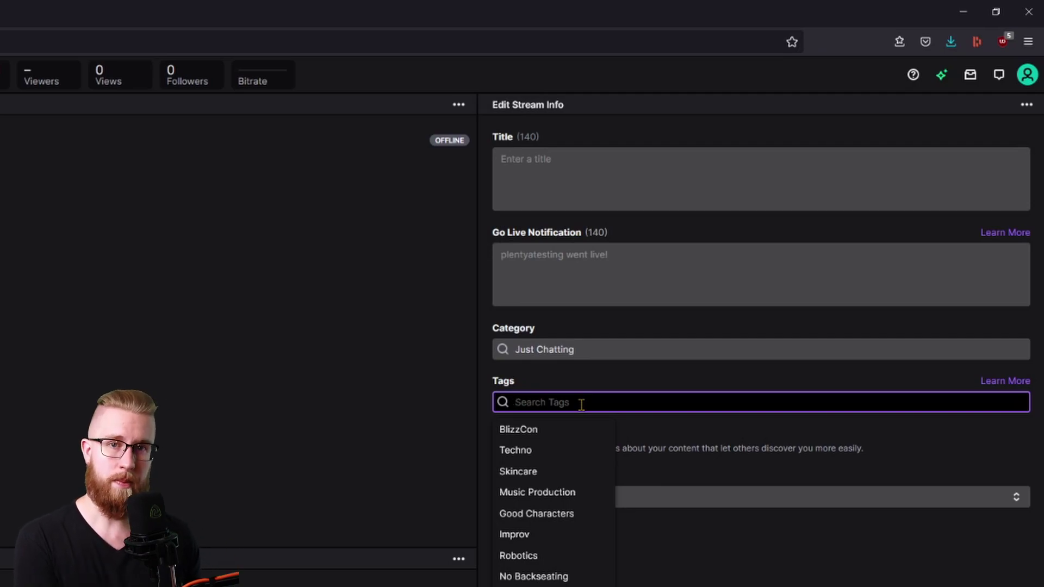
{"action": "type", "text": "lgb"}
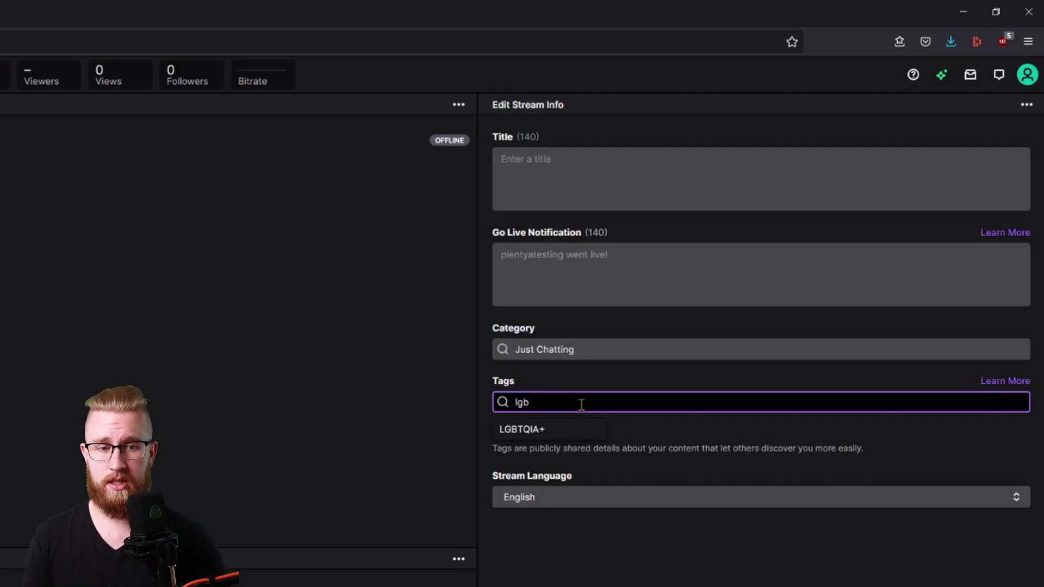
{"action": "key", "text": "Escape"}
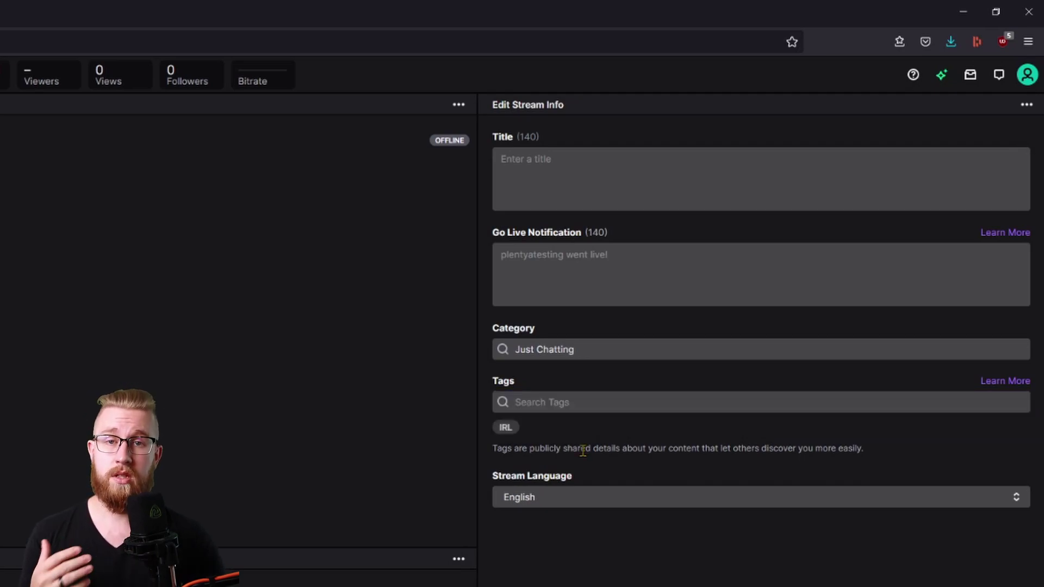
Search the stream tags for "first" and "no back", and clear the search without adding a tag
{"action": "left_click", "coordinate": [566, 403]}
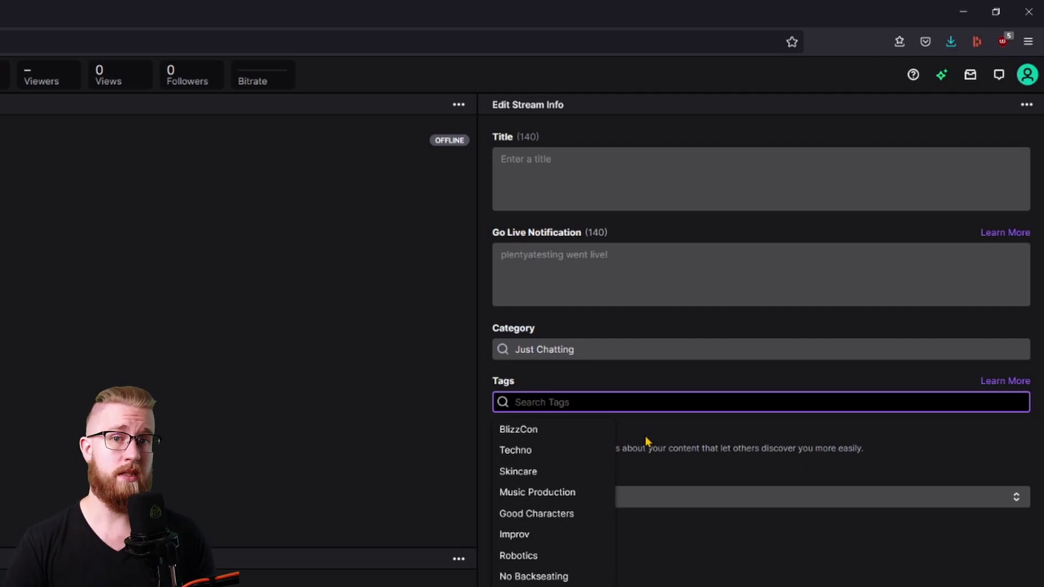
{"action": "type", "text": "f"}
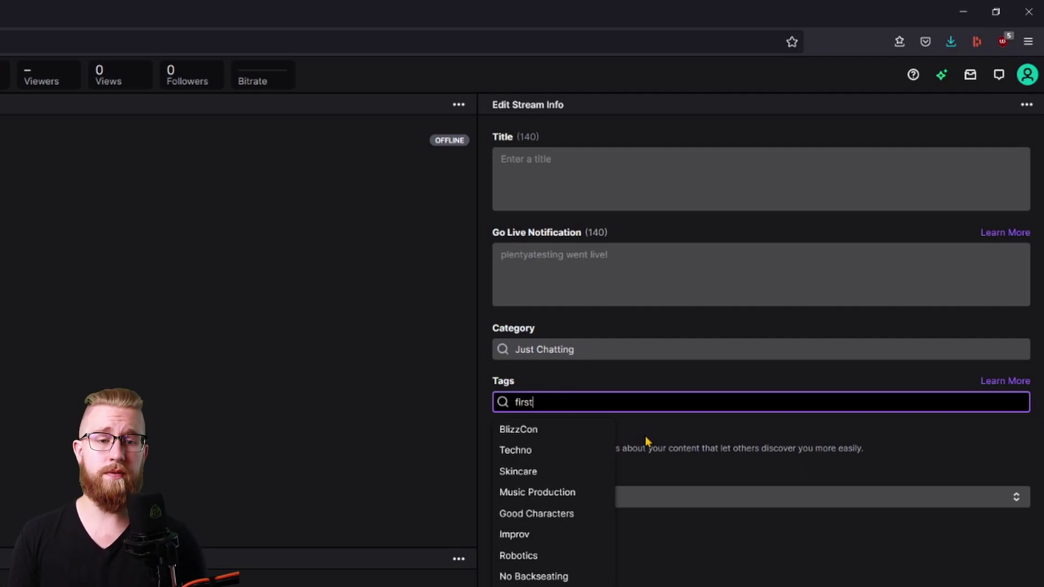
{"action": "type", "text": "irst"}
{"action": "double_click", "coordinate": [533, 402]}
{"action": "type", "text": "no back"}
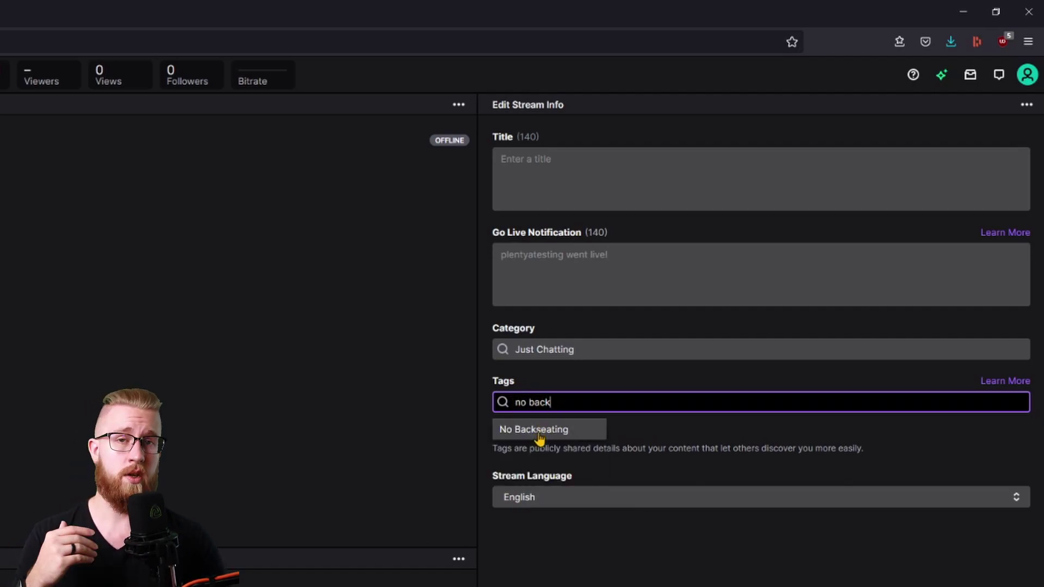
{"action": "key", "text": "BackSpace"}
{"action": "key", "text": "BackSpace"}
{"action": "key", "text": "BackSpace"}
{"action": "key", "text": "BackSpace"}
{"action": "key", "text": "BackSpace"}
{"action": "key", "text": "BackSpace"}
{"action": "key", "text": "BackSpace"}
{"action": "left_click", "coordinate": [699, 435]}
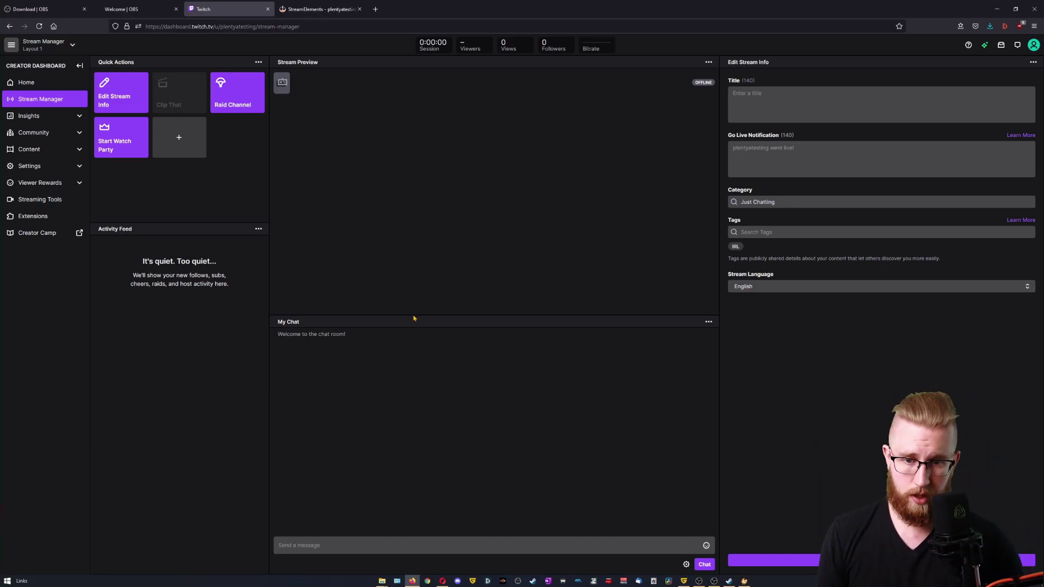
Open the list of quick actions that can be added to the Stream Manager, review it, and close it
{"action": "left_click_drag", "start_coordinate": [415, 316], "coordinate": [411, 182]}
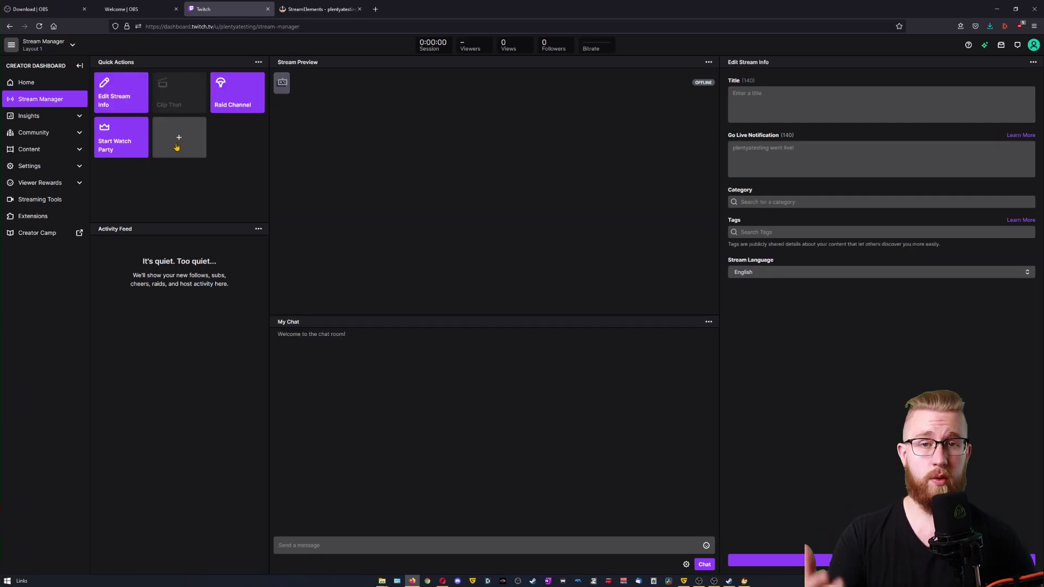
{"action": "left_click", "coordinate": [178, 142]}
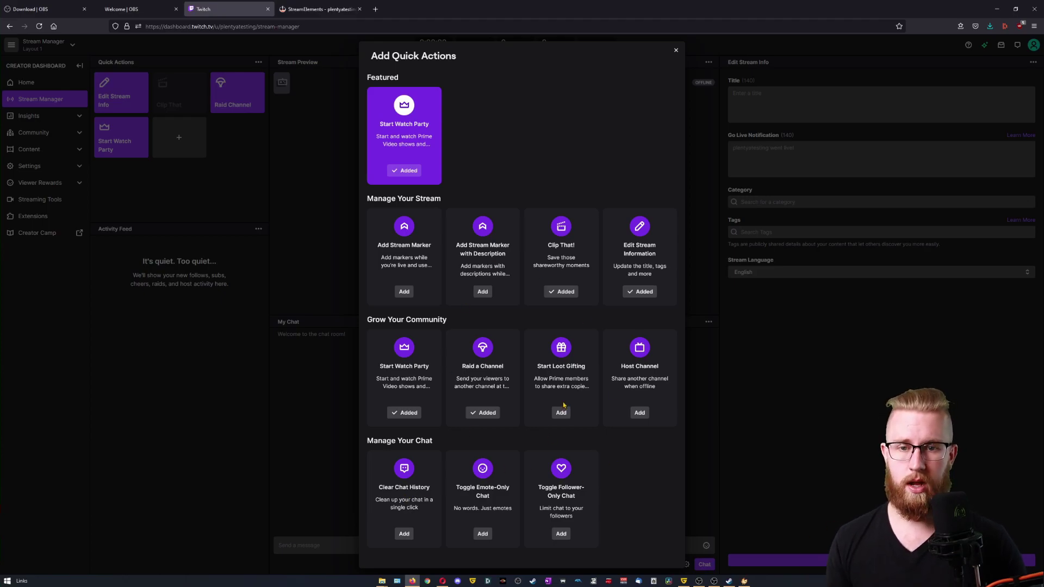
{"action": "left_click", "coordinate": [675, 51]}
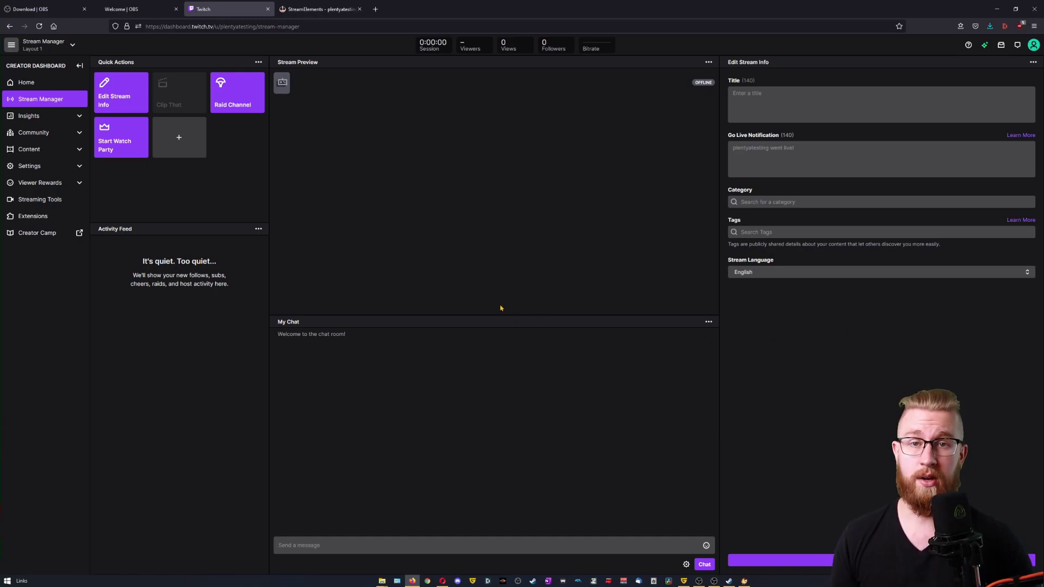
Open the Twitch channel settings and examine the bio and social link fields of the About section
{"action": "left_click", "coordinate": [79, 116]}
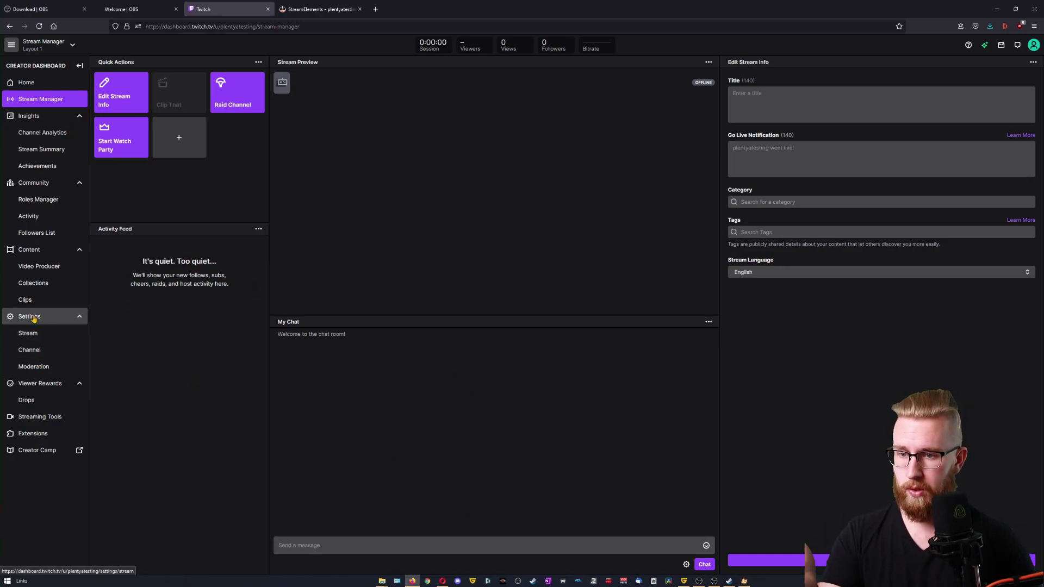
{"action": "left_click", "coordinate": [44, 351]}
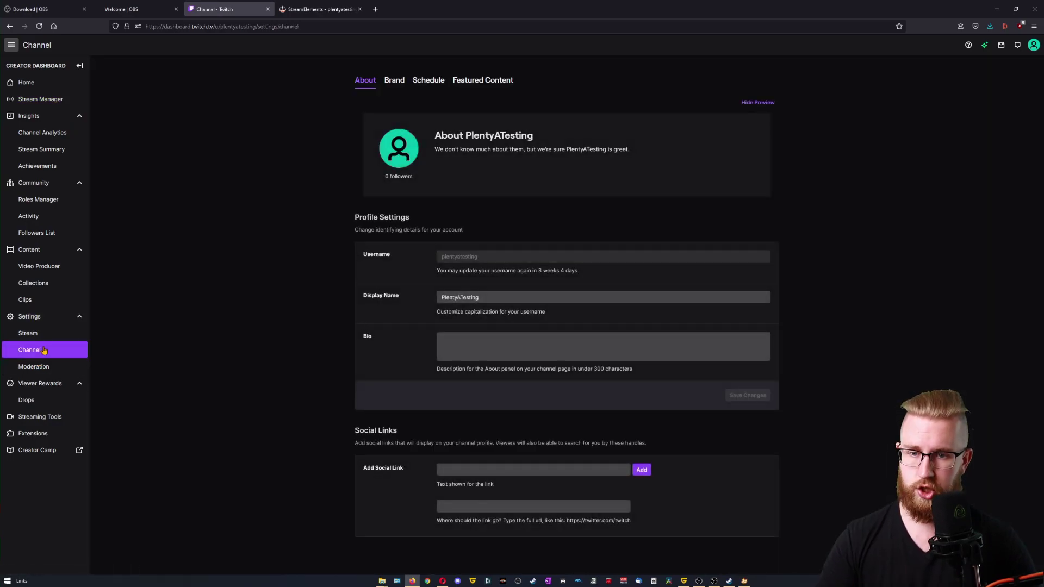
{"action": "left_click", "coordinate": [473, 343]}
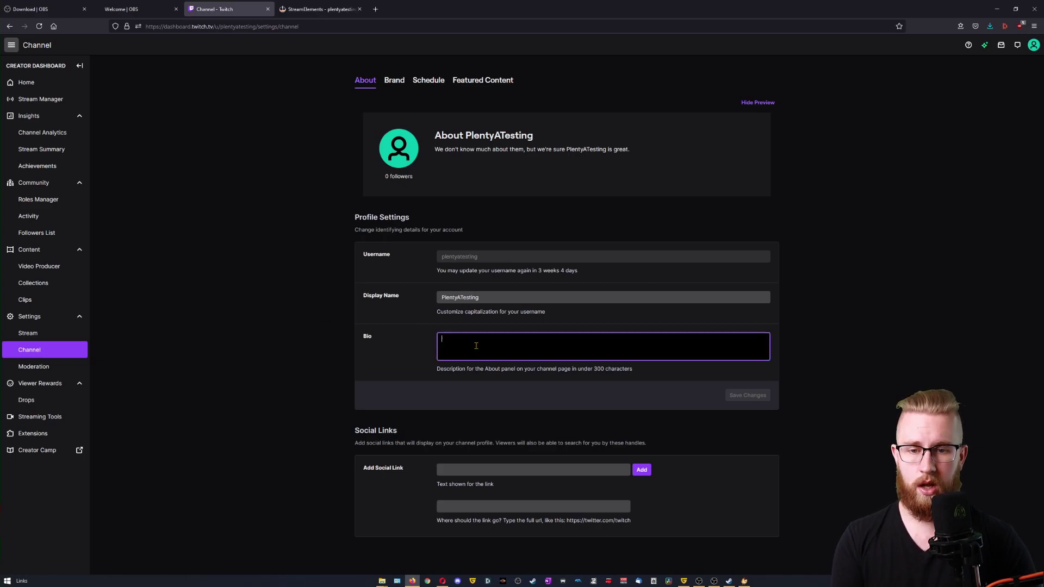
{"action": "left_click", "coordinate": [469, 471]}
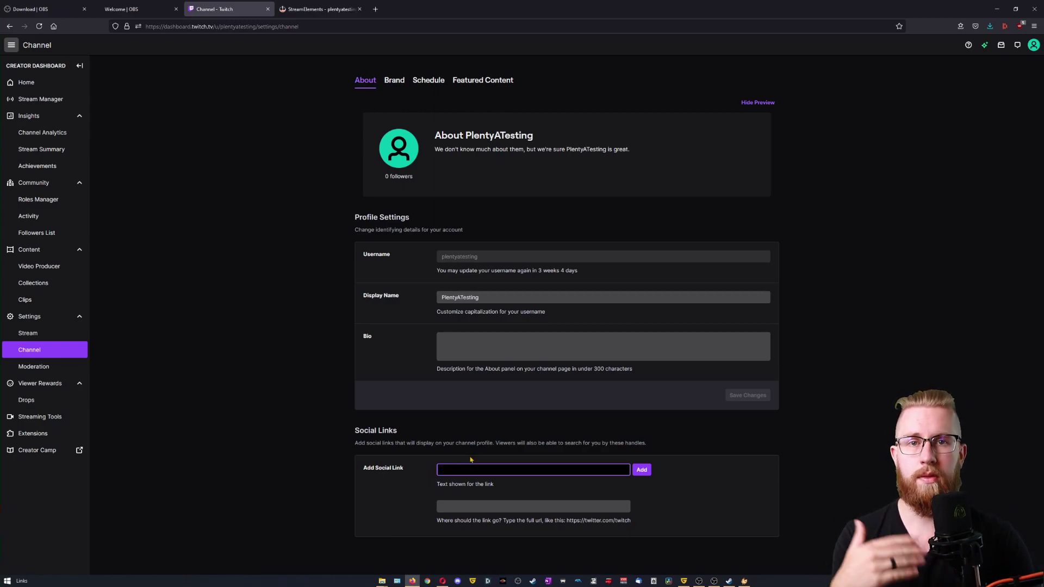
In the channel's Brand settings, try purple and red accent colors, set the profile accent color to teal #22C0C0, and save
{"action": "left_click", "coordinate": [396, 81]}
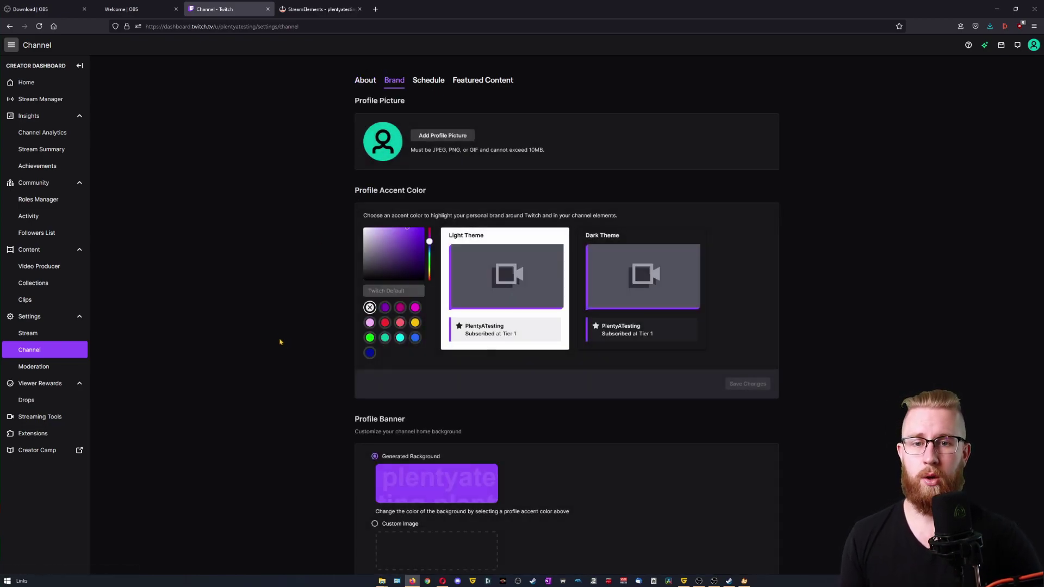
{"action": "left_click", "coordinate": [390, 253]}
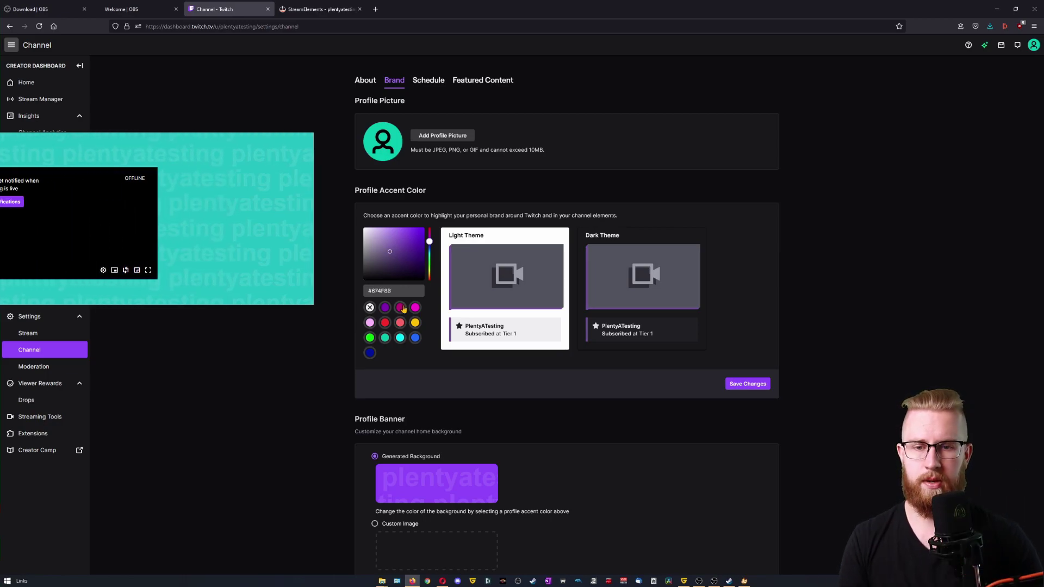
{"action": "left_click", "coordinate": [386, 322]}
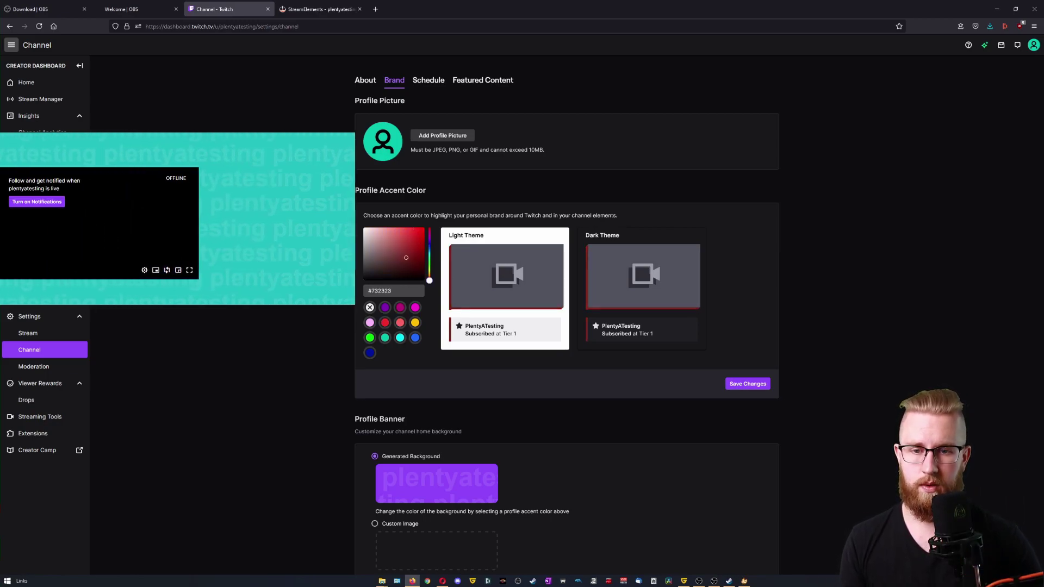
{"action": "left_click", "coordinate": [385, 338]}
{"action": "left_click", "coordinate": [748, 384]}
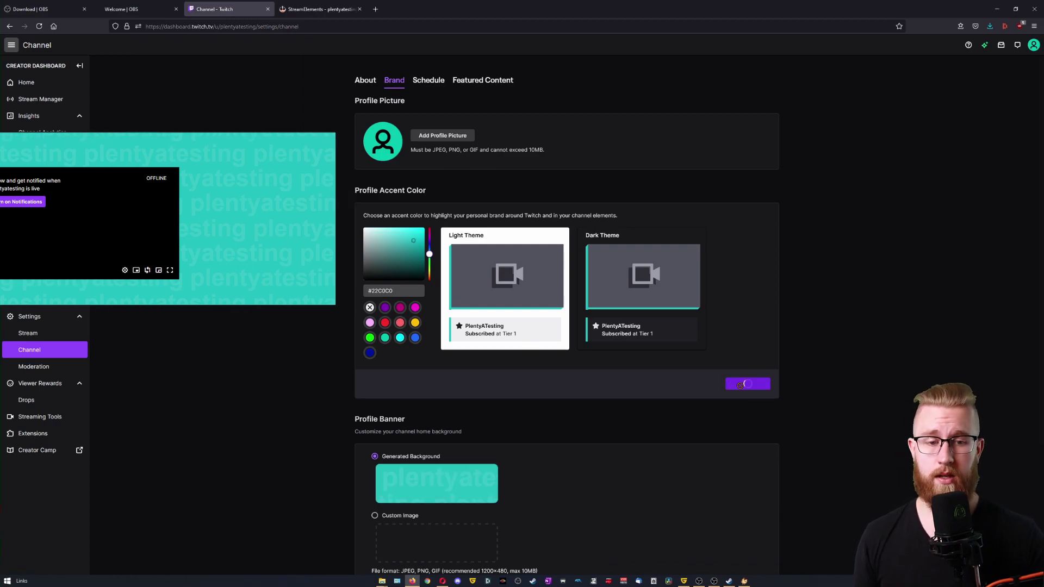
Review the profile banner options and the channel's stream schedule settings
{"action": "scroll", "coordinate": [416, 370], "scroll_direction": "down", "scroll_amount": 2}
{"action": "scroll", "coordinate": [416, 370], "scroll_direction": "down", "scroll_amount": 1}
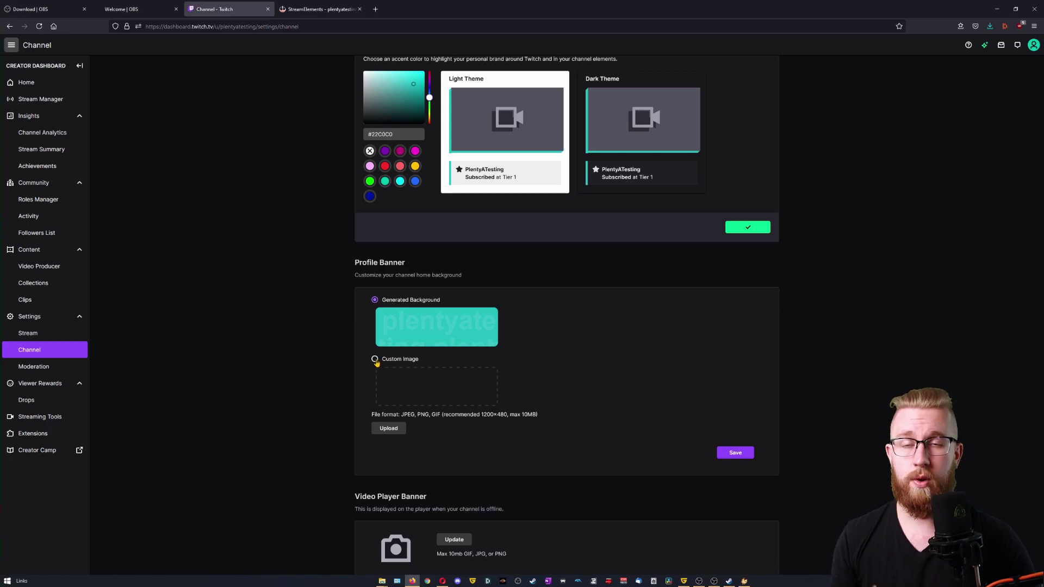
{"action": "scroll", "coordinate": [376, 362], "scroll_direction": "up", "scroll_amount": 3}
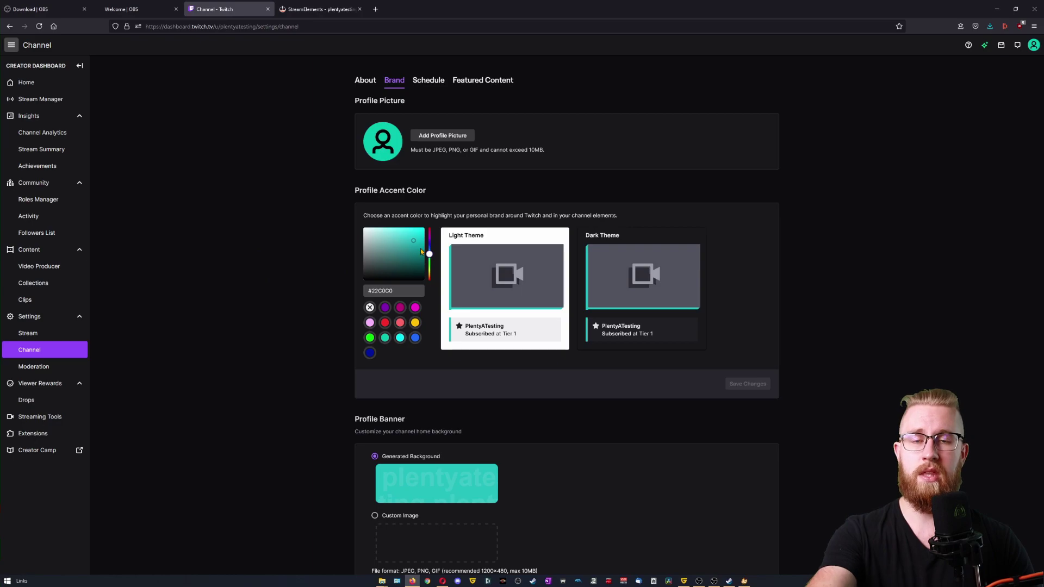
{"action": "left_click", "coordinate": [429, 81]}
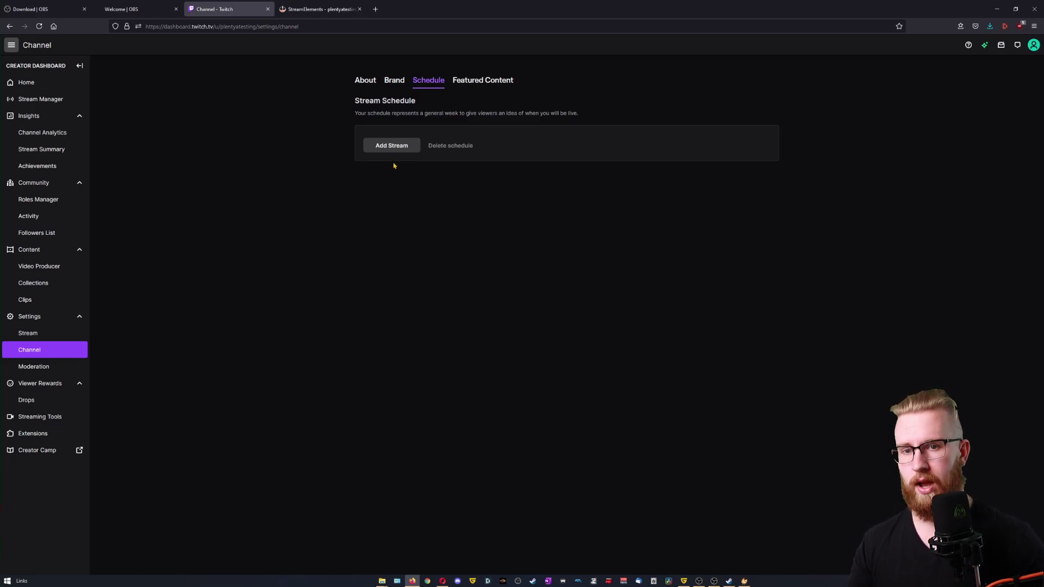
In the Featured Content settings, turn off auto hosting of channels and add the PlentyAZach channel to the host list
{"action": "left_click", "coordinate": [489, 81]}
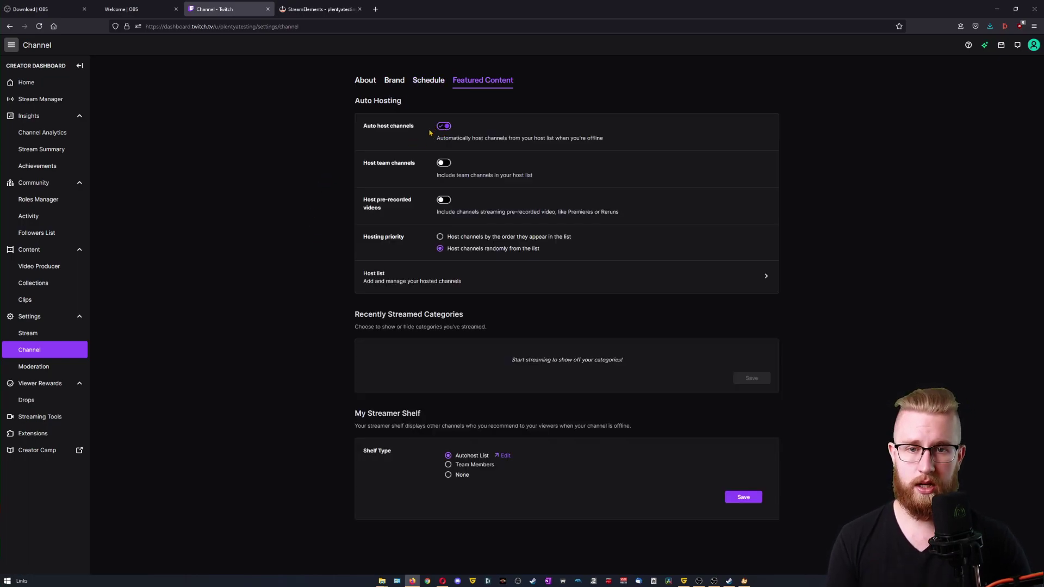
{"action": "left_click", "coordinate": [446, 127]}
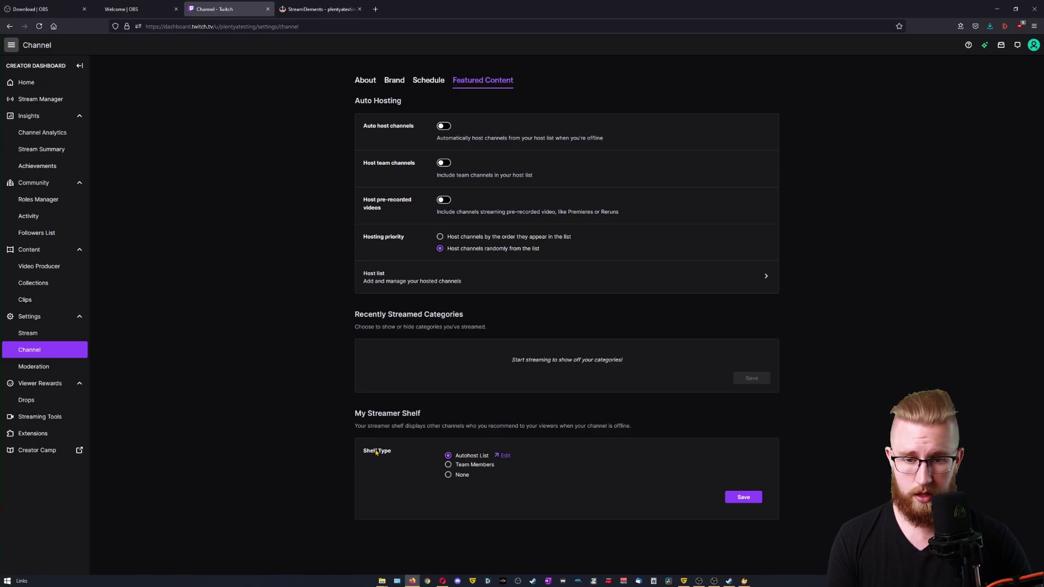
{"action": "left_click", "coordinate": [506, 456]}
{"action": "left_click", "coordinate": [531, 121]}
{"action": "type", "text": "plentyazach"}
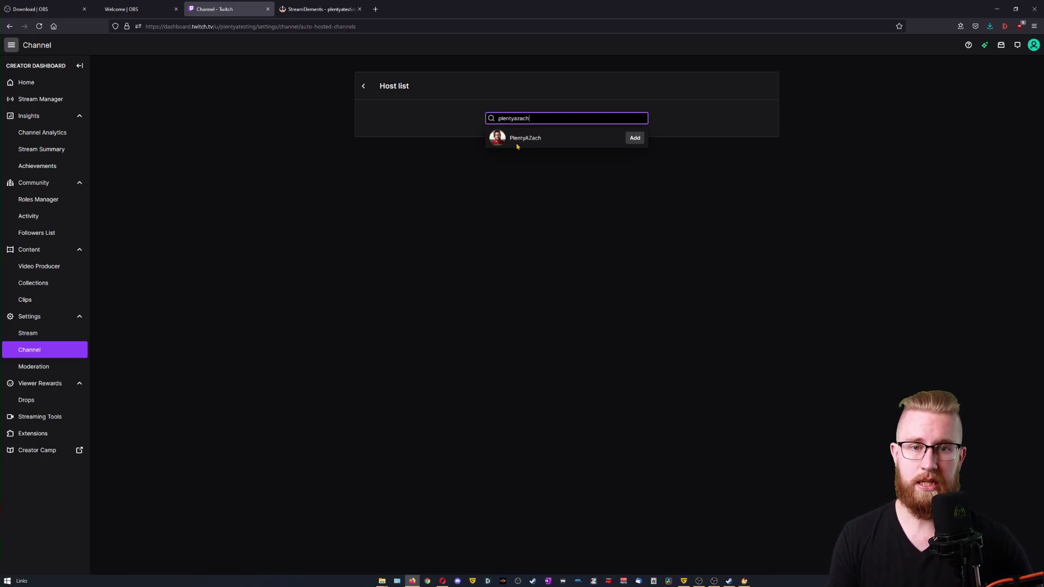
{"action": "left_click", "coordinate": [639, 140]}
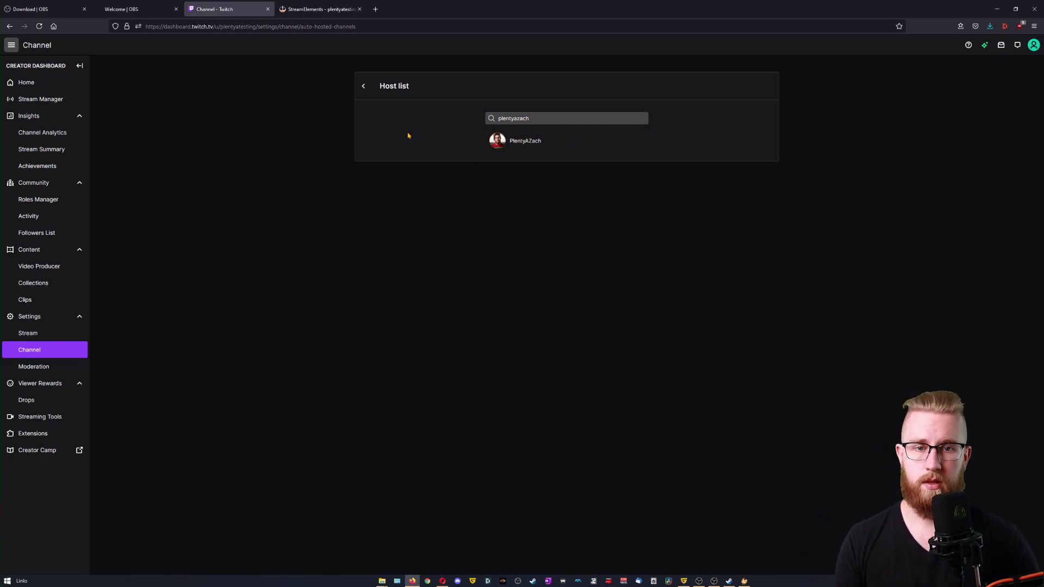
{"action": "left_click", "coordinate": [363, 86]}
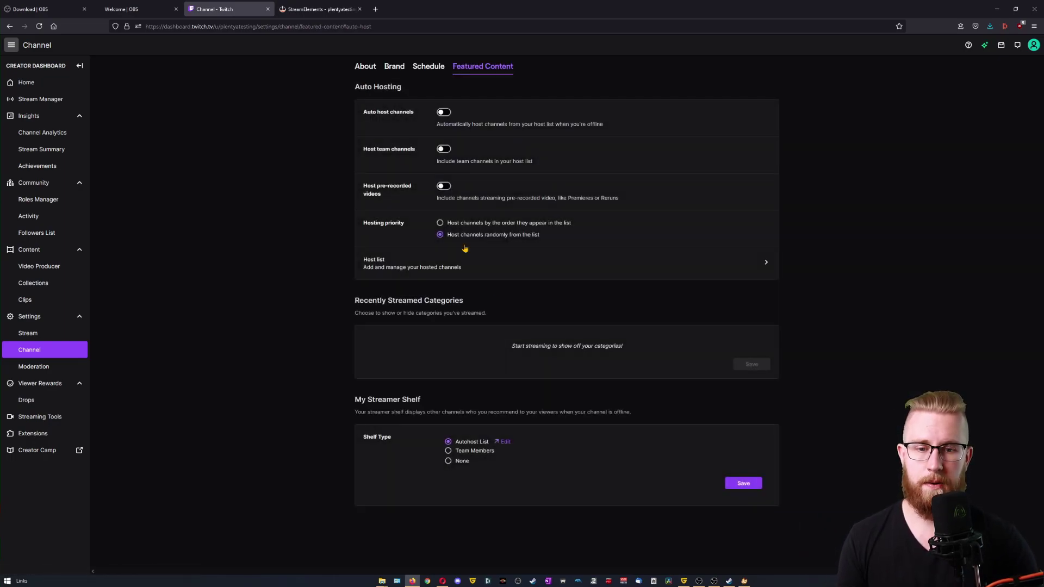
Open the account's own public channel page to view the banner color and suggested streamers
{"action": "left_click", "coordinate": [1033, 45]}
{"action": "left_click", "coordinate": [991, 102]}
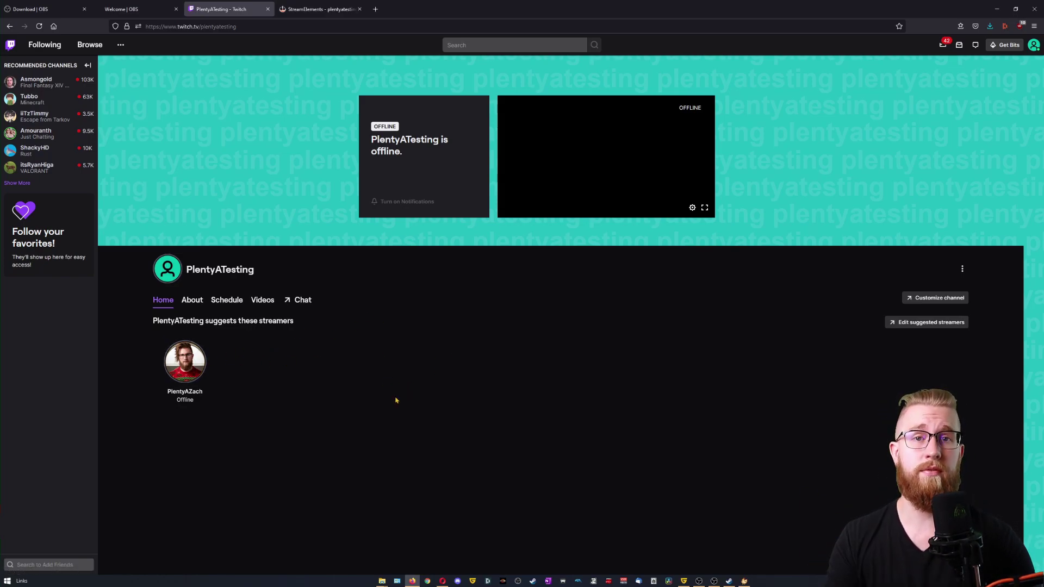
On the channel's About page, turn on panel editing and add a new blank panel
{"action": "left_click", "coordinate": [193, 302]}
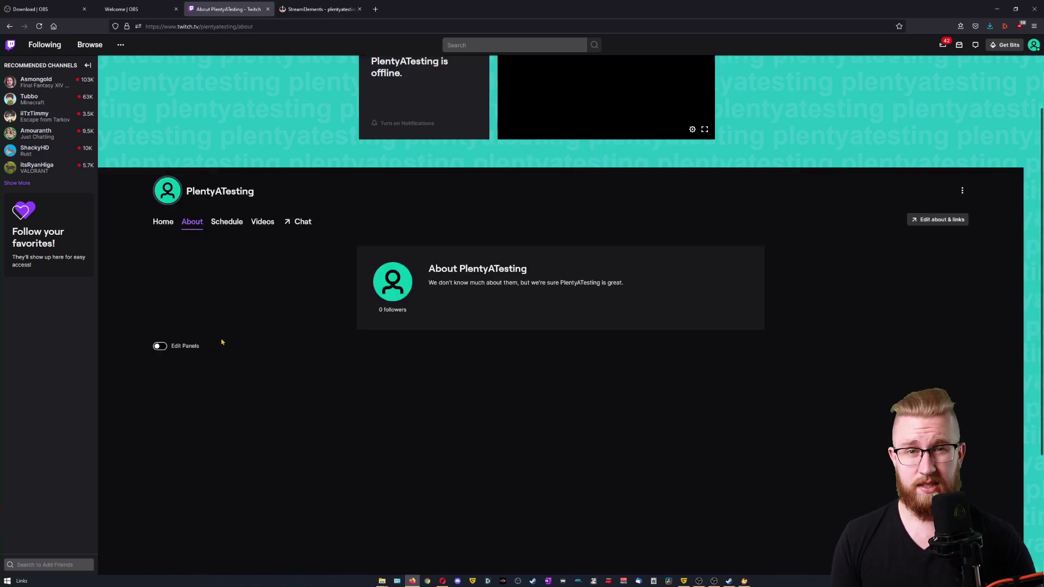
{"action": "left_click", "coordinate": [160, 346]}
{"action": "scroll", "coordinate": [427, 401], "scroll_direction": "down", "scroll_amount": 3}
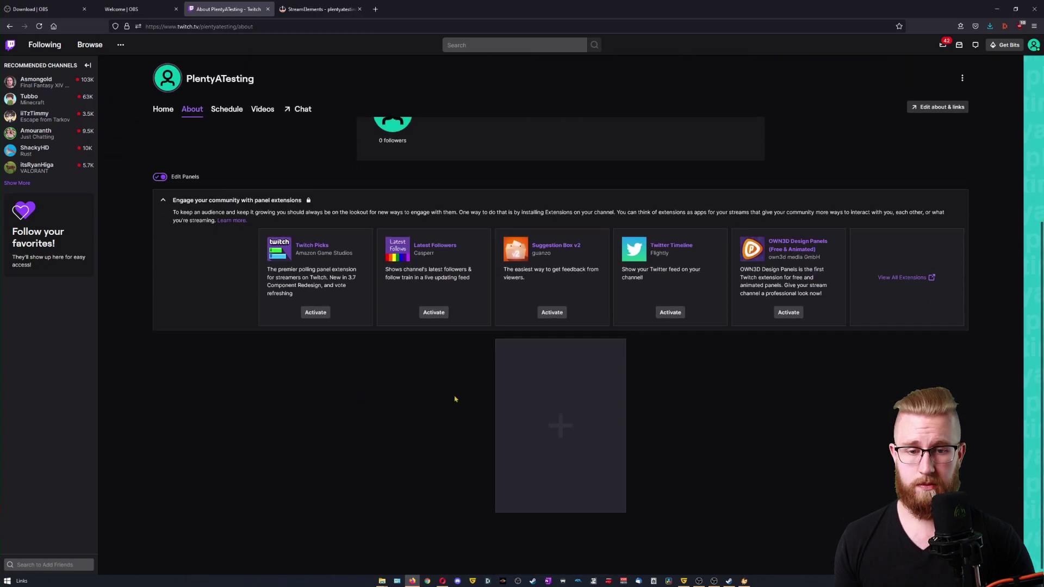
{"action": "left_click", "coordinate": [593, 381]}
{"action": "left_click", "coordinate": [549, 354]}
Title the new panel "Bio", enter the description "here's a thing about me!", and finish panel editing
{"action": "left_click", "coordinate": [444, 360]}
{"action": "type", "text": "Bio"}
{"action": "left_click", "coordinate": [463, 453]}
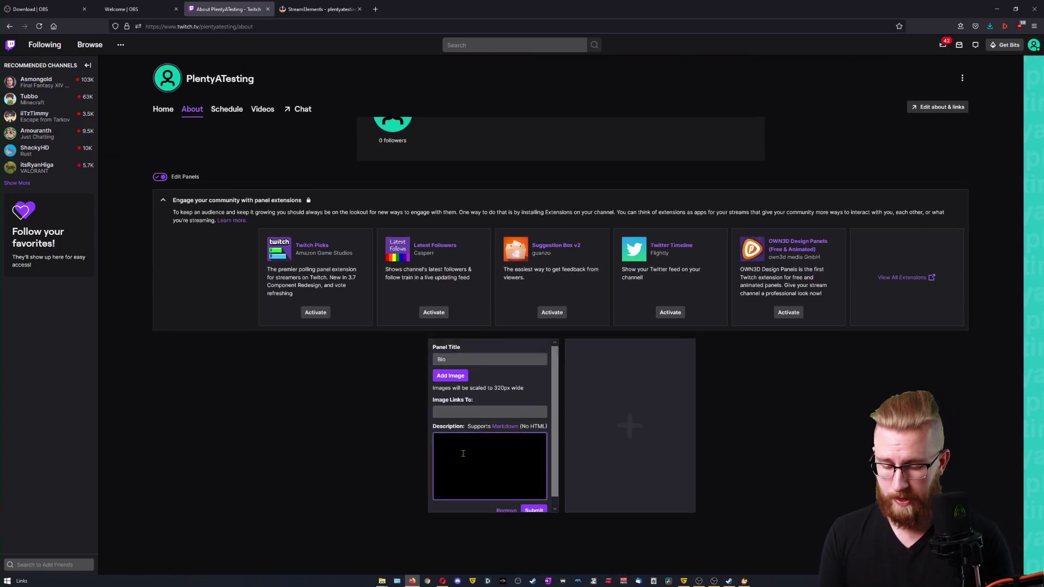
{"action": "type", "text": "here's a thing about me!"}
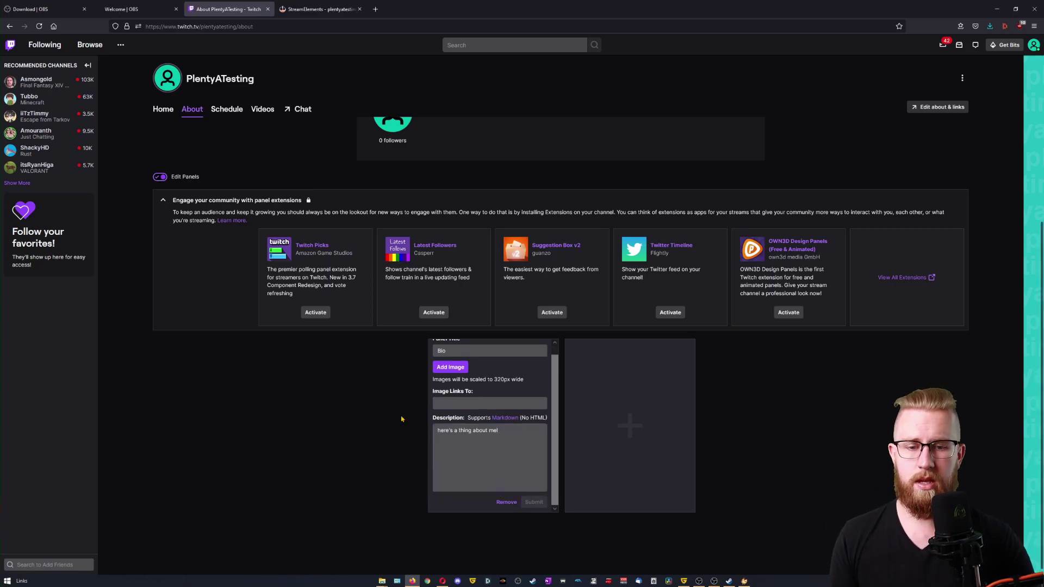
{"action": "left_click", "coordinate": [160, 177]}
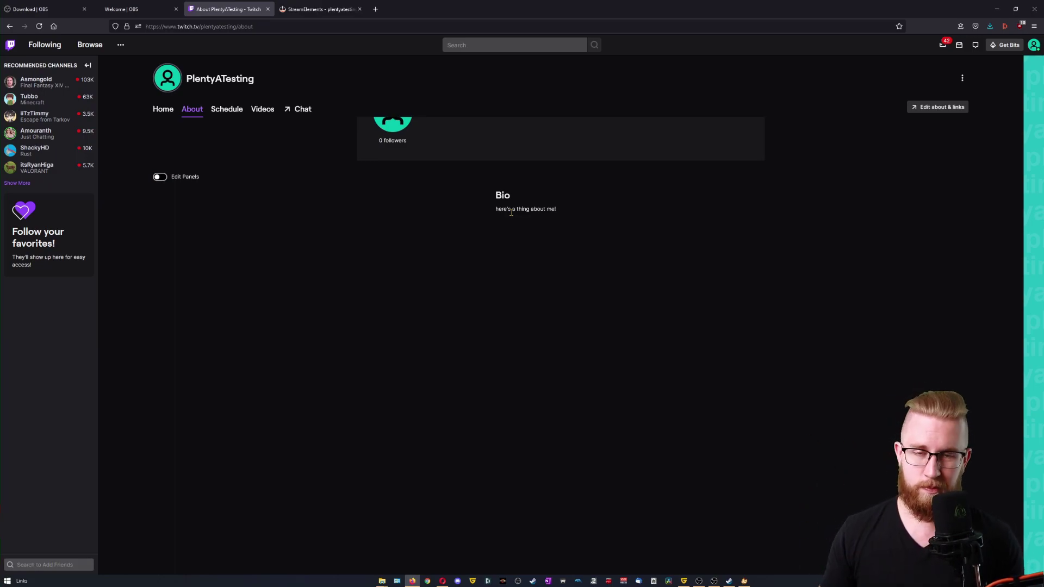
{"action": "scroll", "coordinate": [512, 200], "scroll_direction": "up", "scroll_amount": 3}
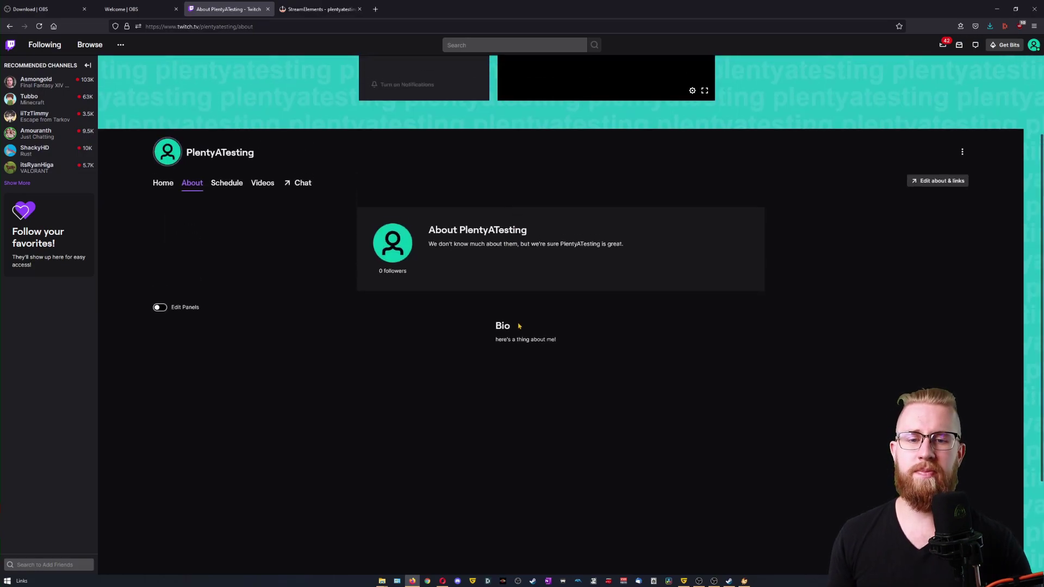
{"action": "scroll", "coordinate": [502, 326], "scroll_direction": "up", "scroll_amount": 1}
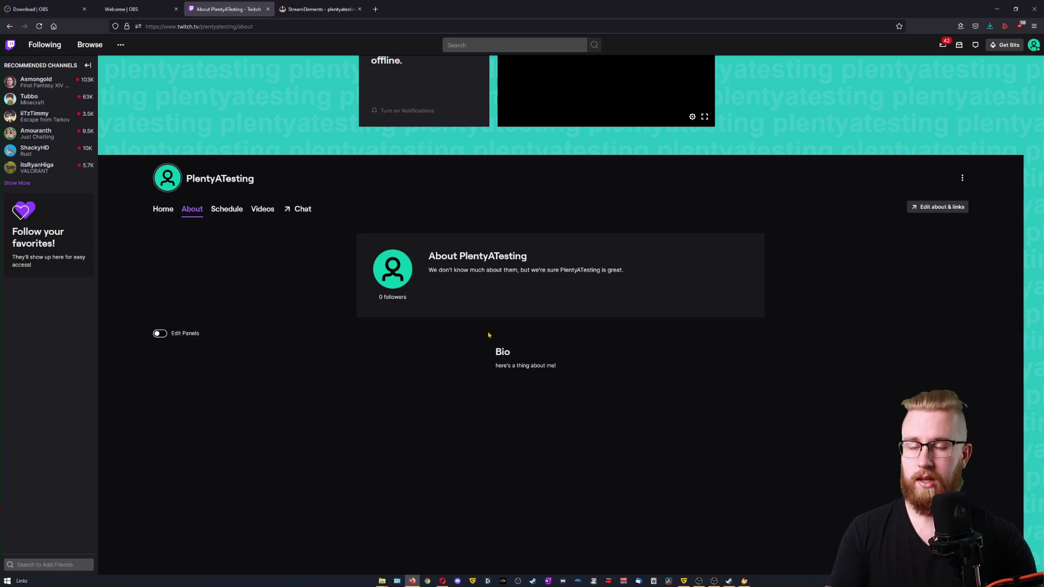
{"action": "scroll", "coordinate": [489, 335], "scroll_direction": "up", "scroll_amount": 2}
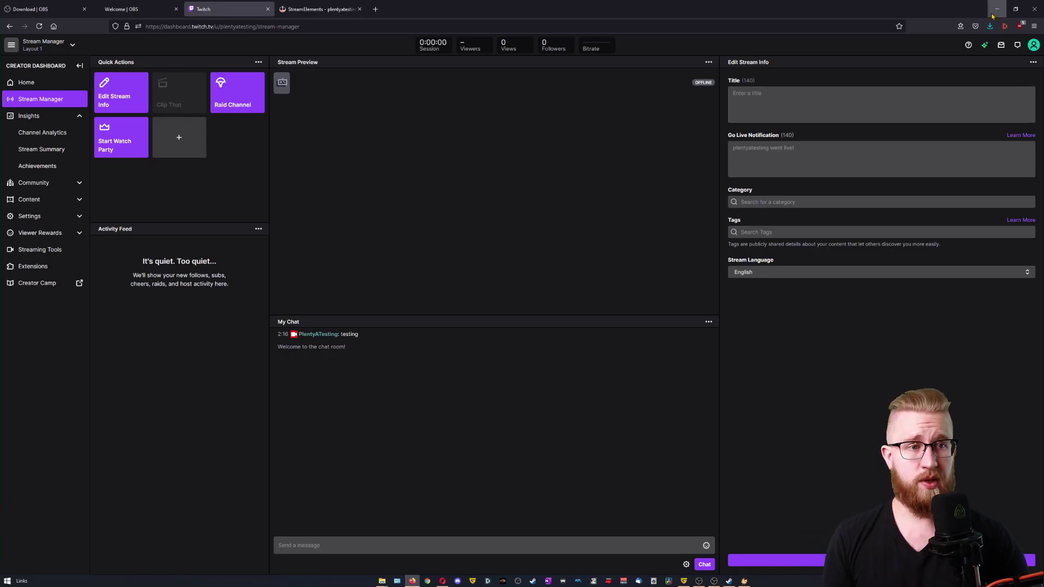
Switch to OBS Studio and briefly show the BRB Text source in the Gaming Scene, hiding it again
{"action": "left_click", "coordinate": [995, 12]}
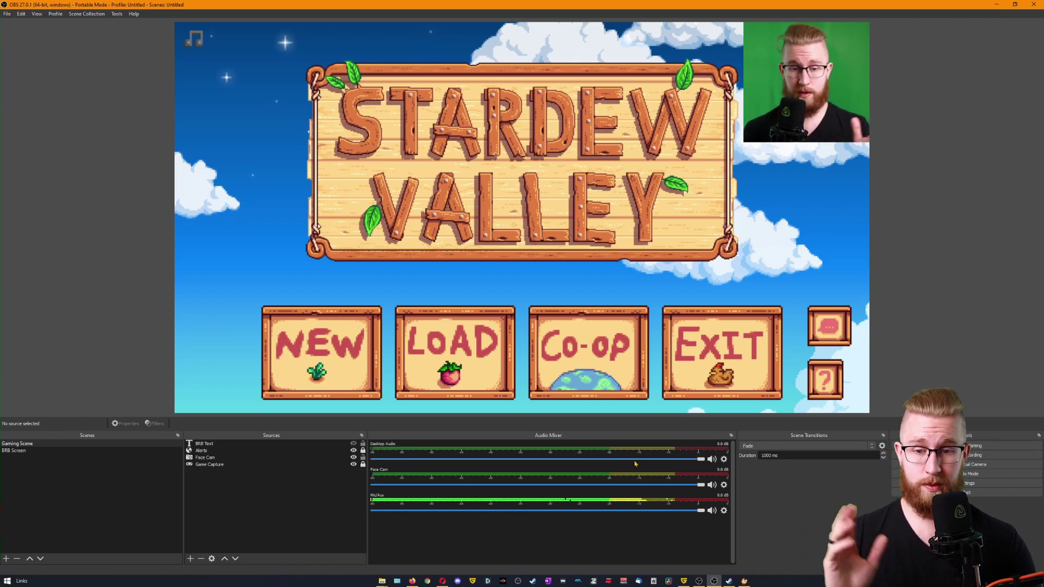
{"action": "left_click", "coordinate": [354, 443]}
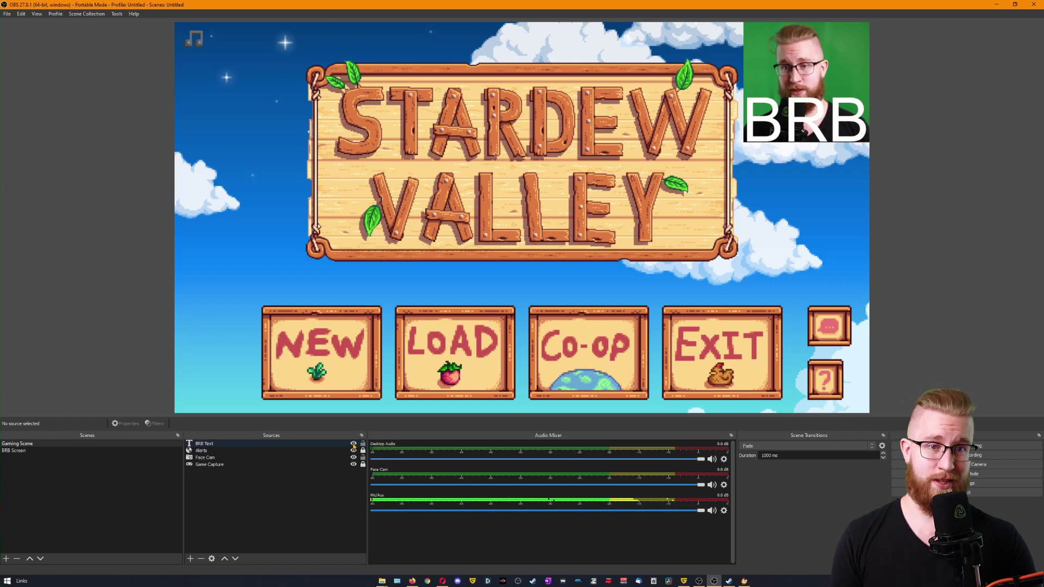
{"action": "left_click", "coordinate": [353, 444]}
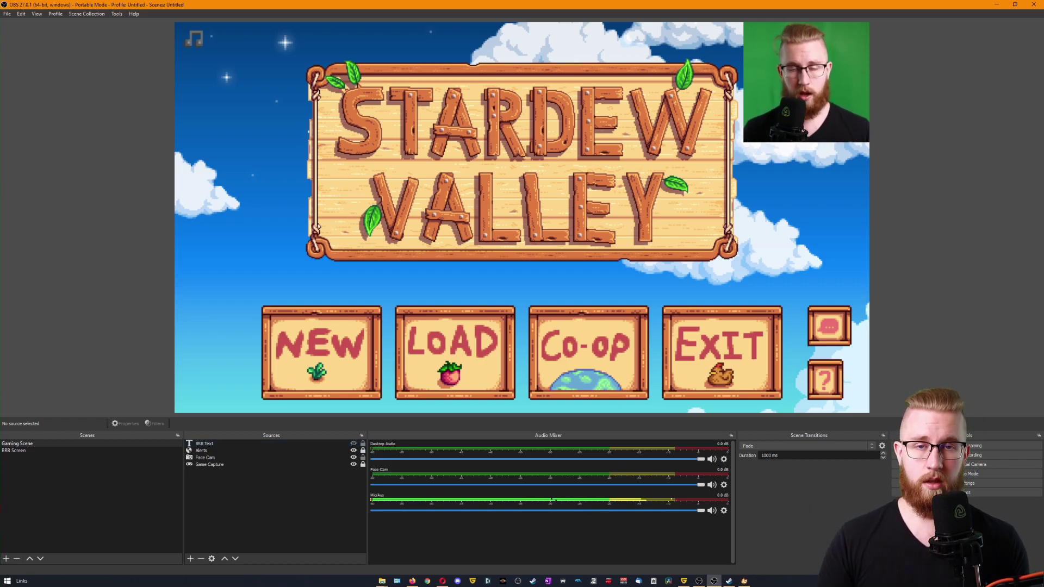